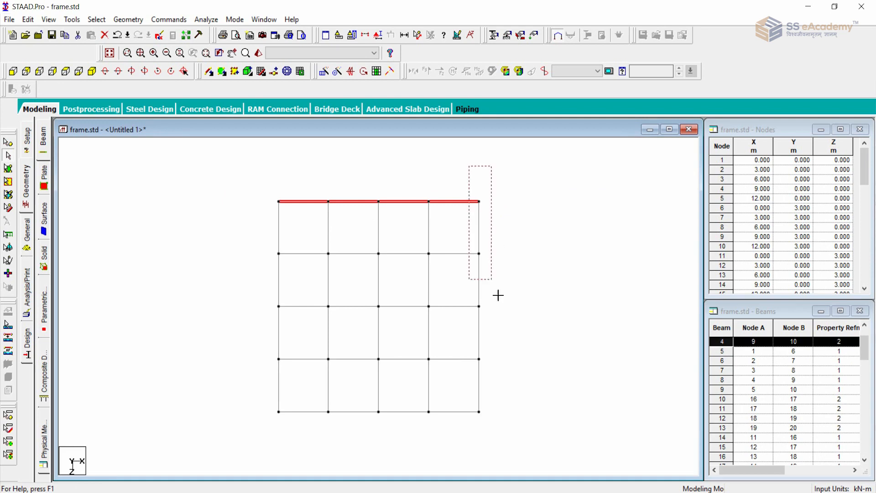
Select the outer perimeter beams of the floor grid, inspect them in isometric view, and clear the selection.
left_click_drag(250, 179, 491, 438, "ctrl")
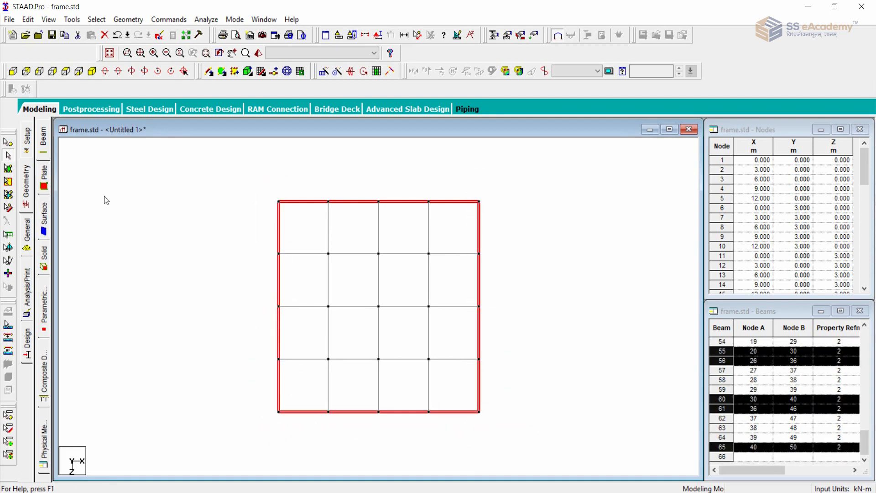
left_click(91, 71)
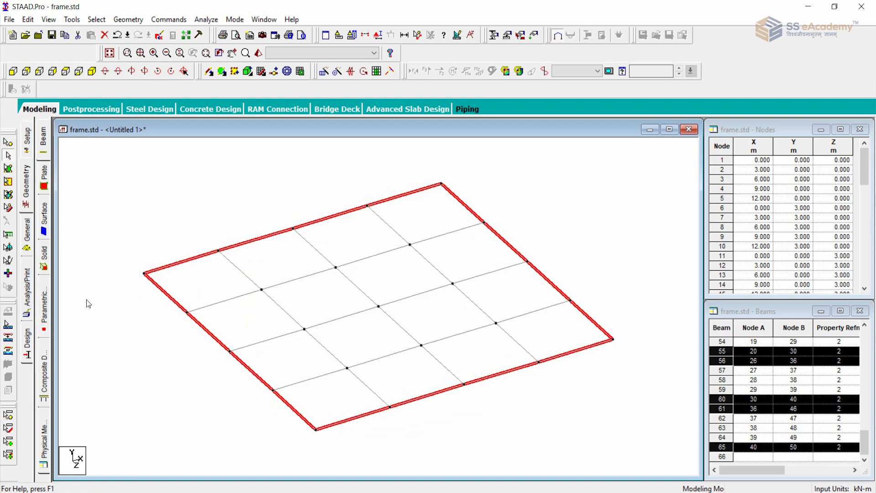
middle_click_drag(135, 316, 148, 310)
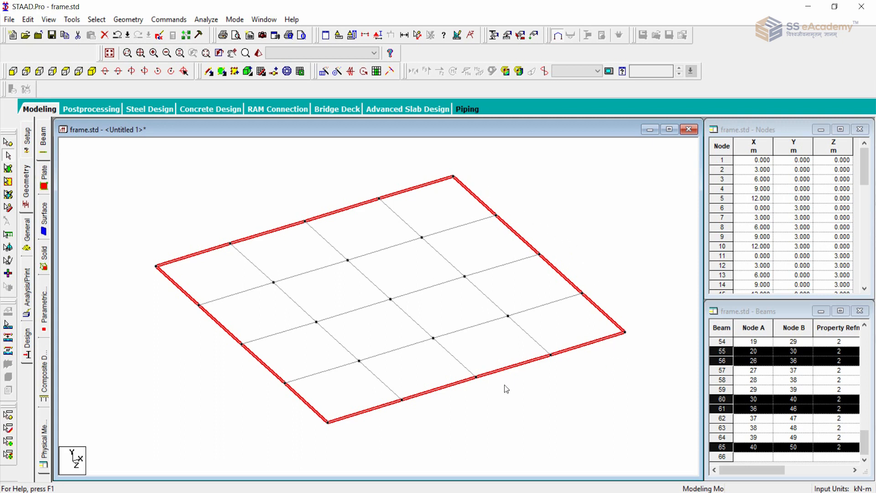
scroll(504, 385, "down", 2)
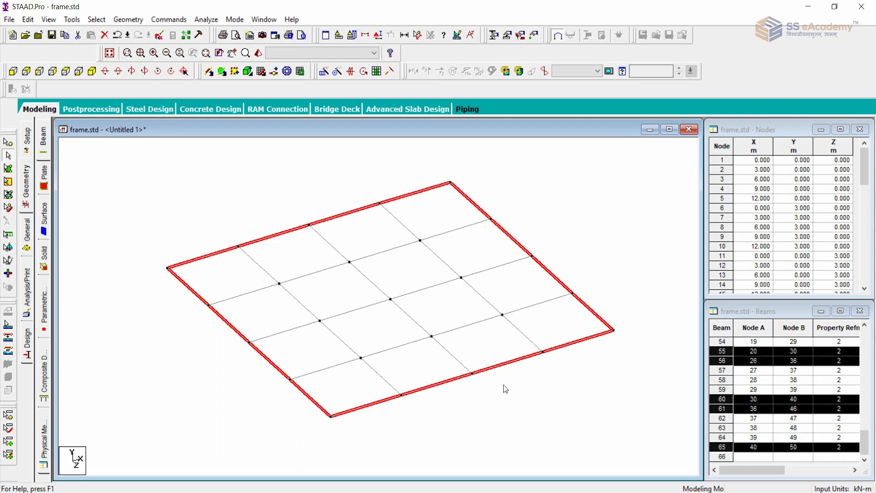
middle_click_drag(504, 381, 481, 385)
scroll(480, 385, "up", 1)
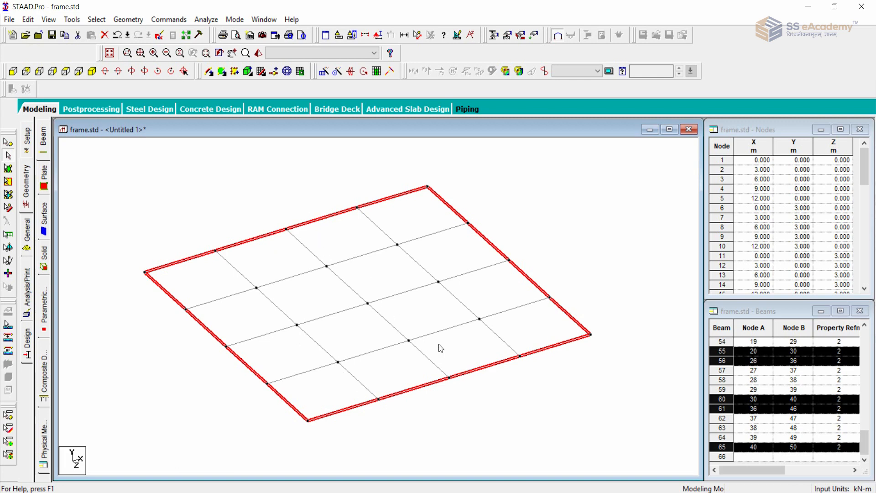
left_click(560, 386)
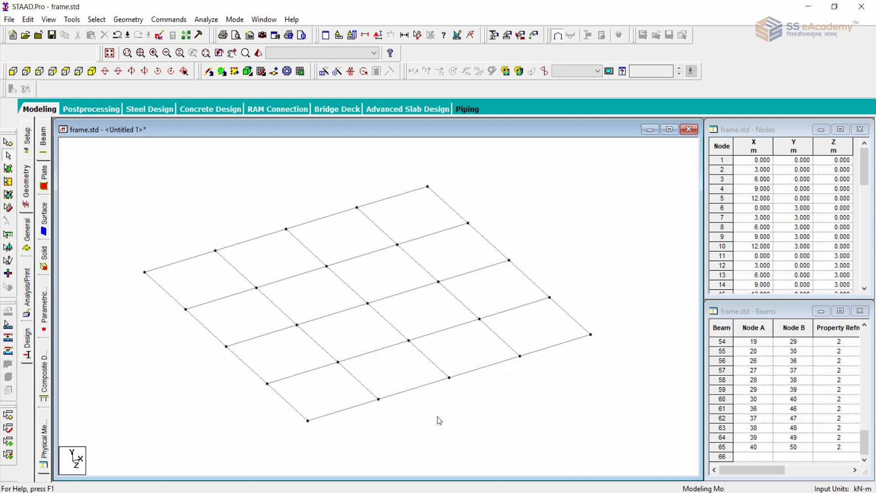
Create primary load case 1 with loading type Dead and the title DEAD LOAD.
left_click(26, 237)
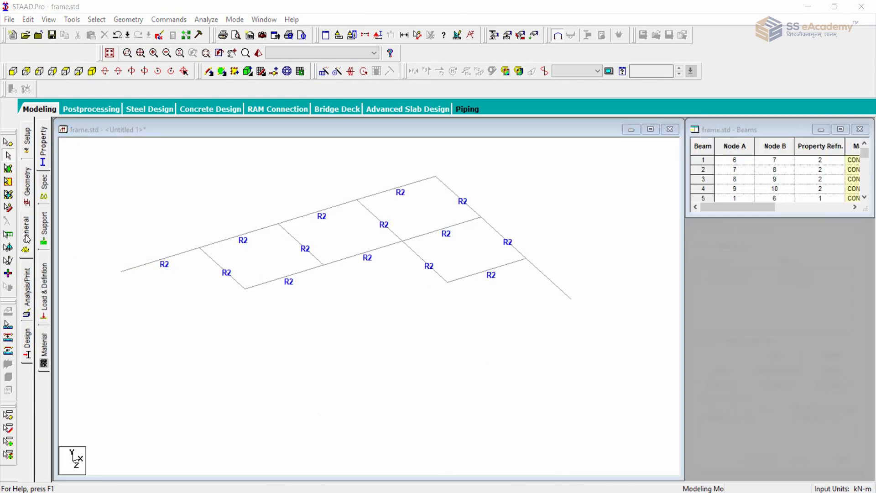
left_click(44, 298)
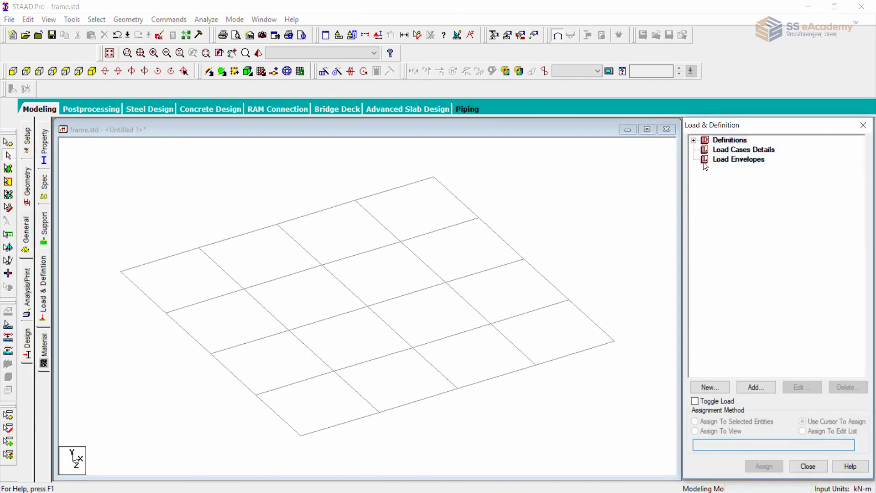
left_click(731, 150)
left_click(760, 387)
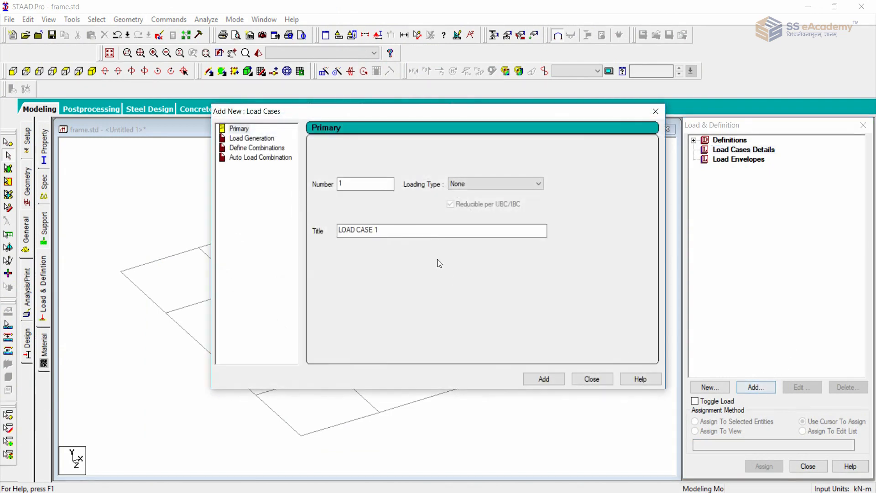
left_click(497, 185)
left_click(494, 195)
key("Tab")
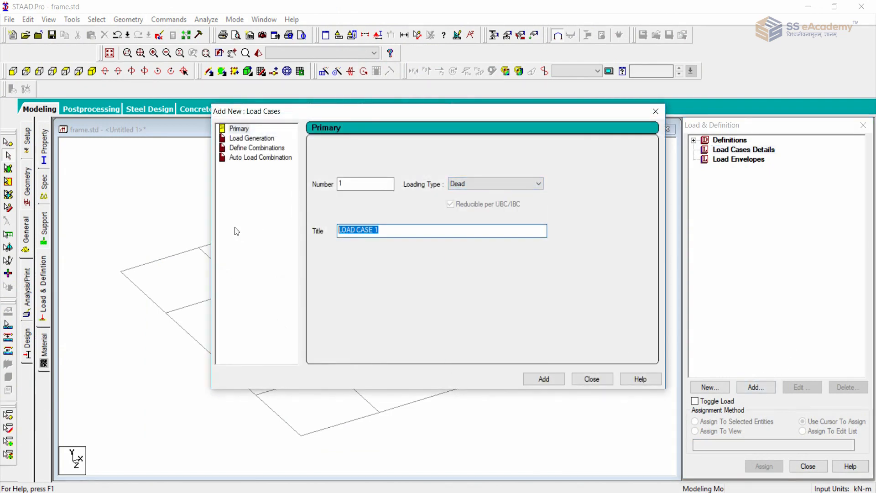
type("DEAD LOAD")
left_click(543, 379)
left_click(592, 379)
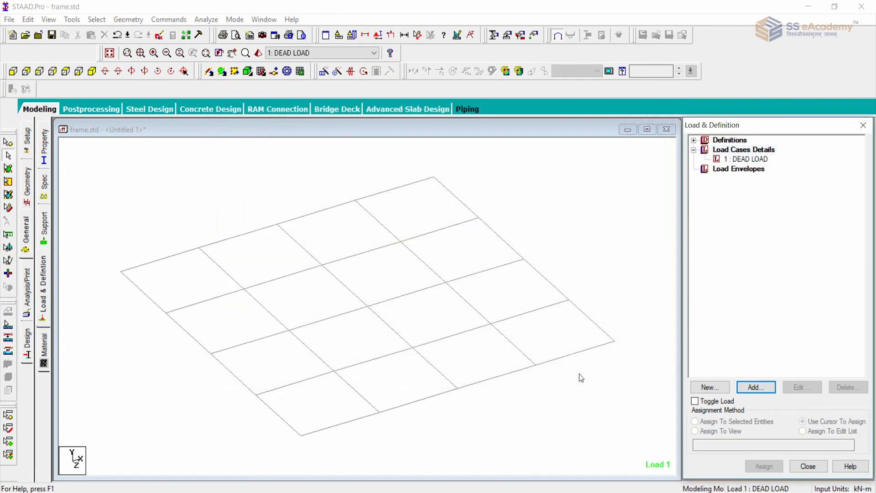
Add a selfweight load in the Y direction with factor -1 to the DEAD LOAD case.
left_click(755, 159)
left_click(757, 387)
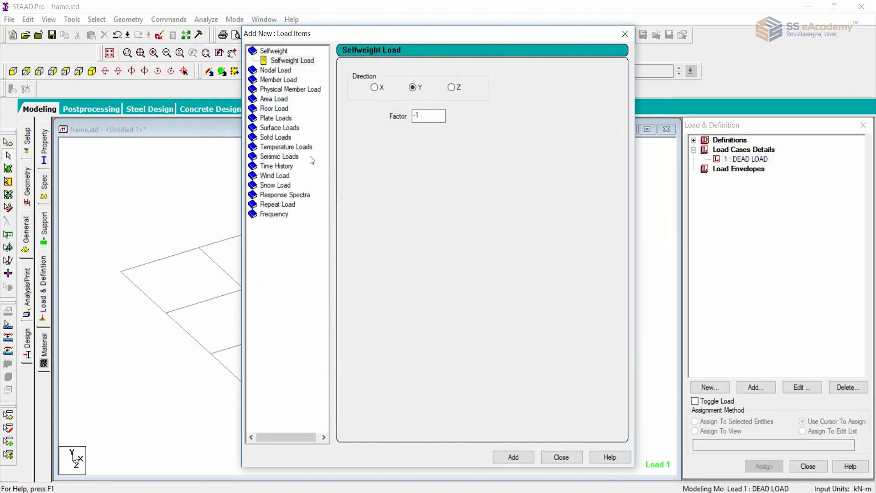
left_click(270, 80)
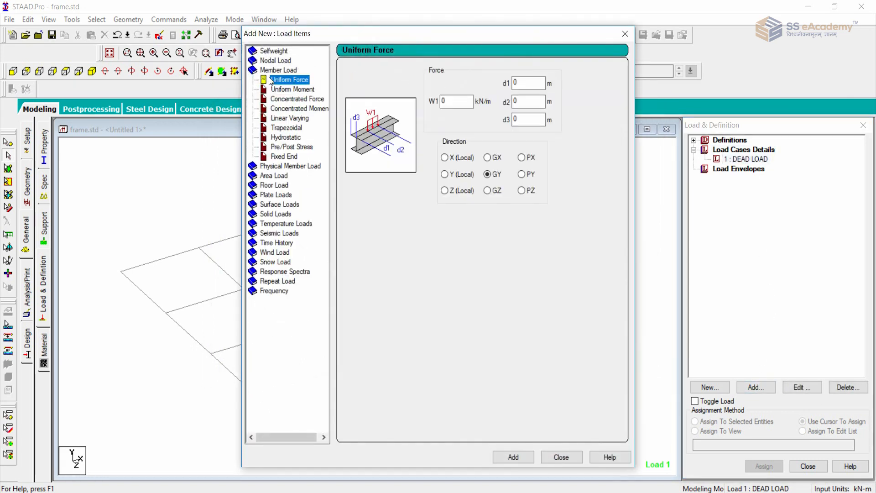
left_click(274, 51)
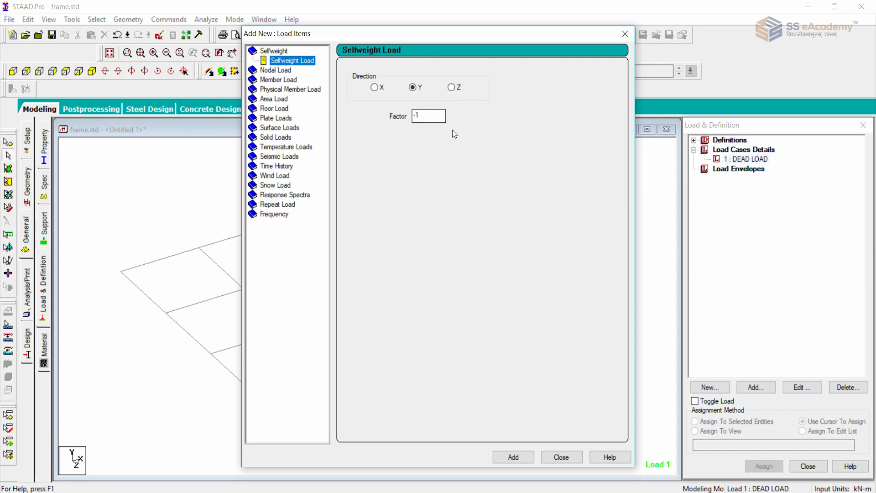
left_click(513, 457)
left_click(560, 456)
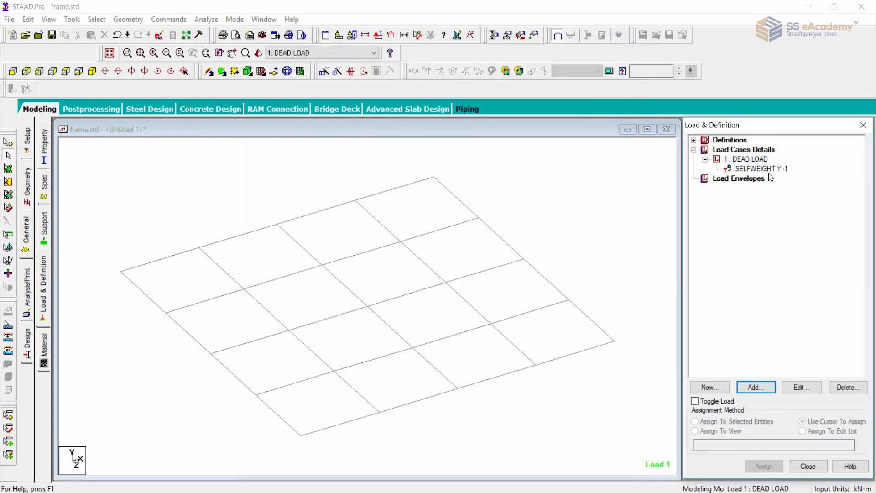
Display the whole structure and assign the selfweight load to all members in the view.
left_click(109, 53)
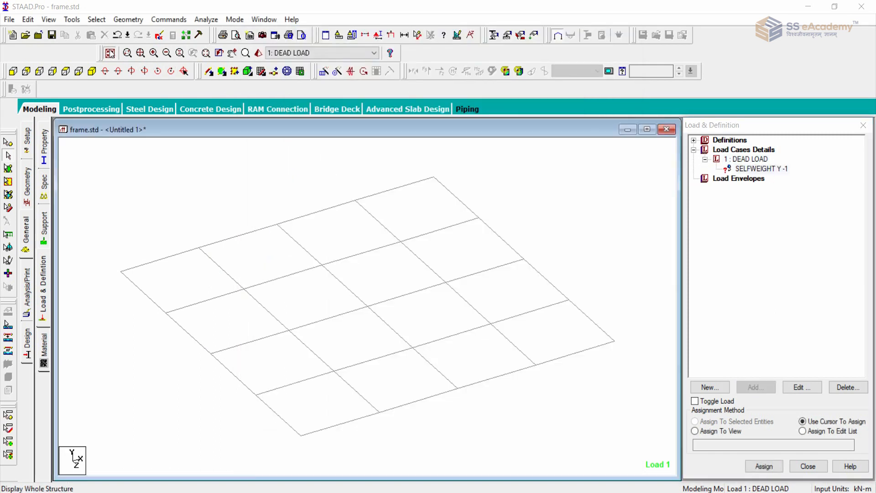
left_click(776, 168)
left_click(726, 431)
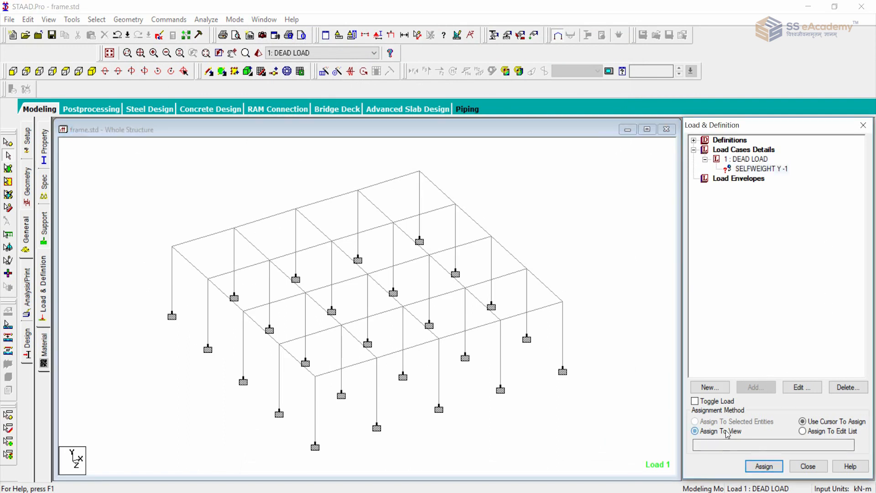
left_click(764, 466)
left_click(783, 332)
scroll(538, 314, "up", 3)
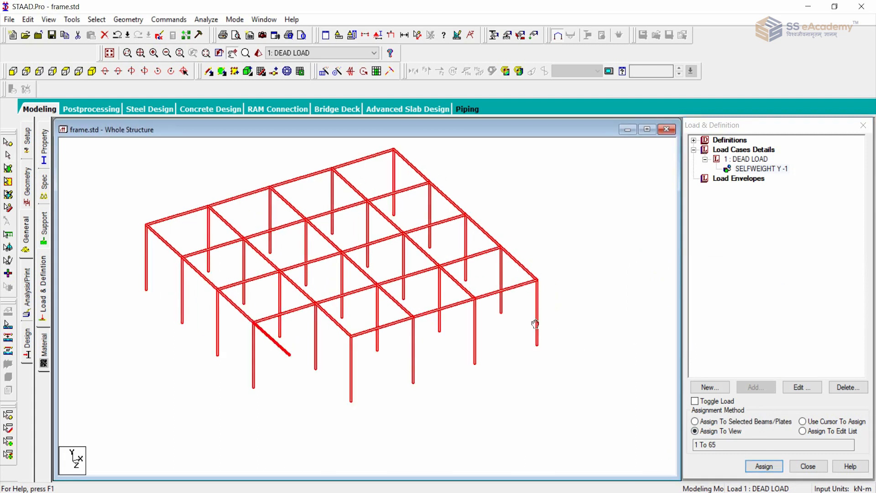
scroll(543, 297, "down", 3)
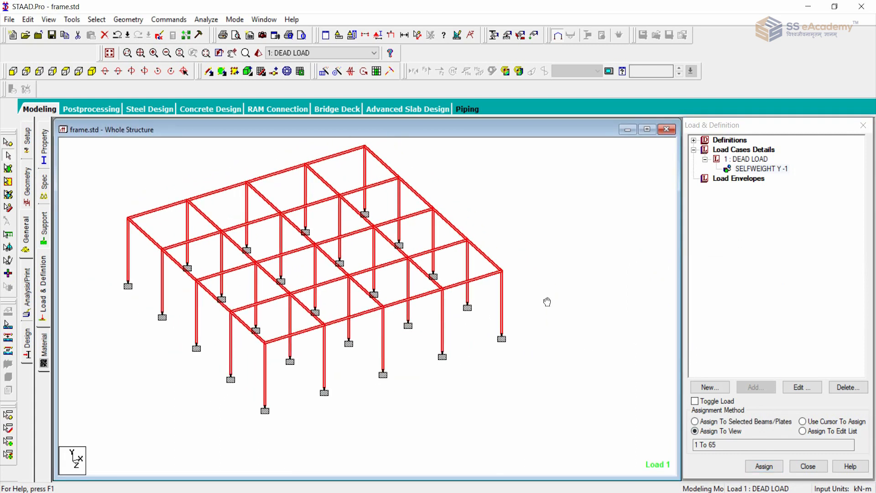
Add a uniform member force of -11.58 kN/m in the GY direction to the DEAD LOAD case.
left_click(737, 160)
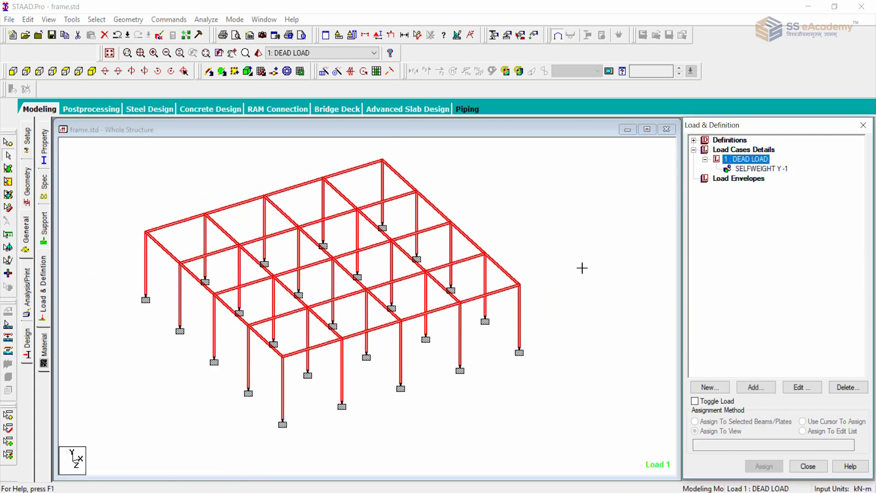
left_click(756, 387)
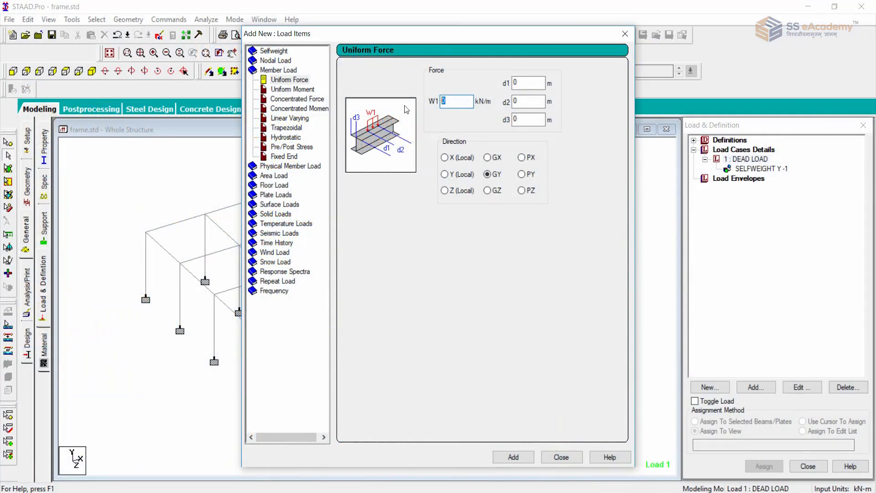
key("BackSpace")
left_click(511, 456)
left_click(560, 458)
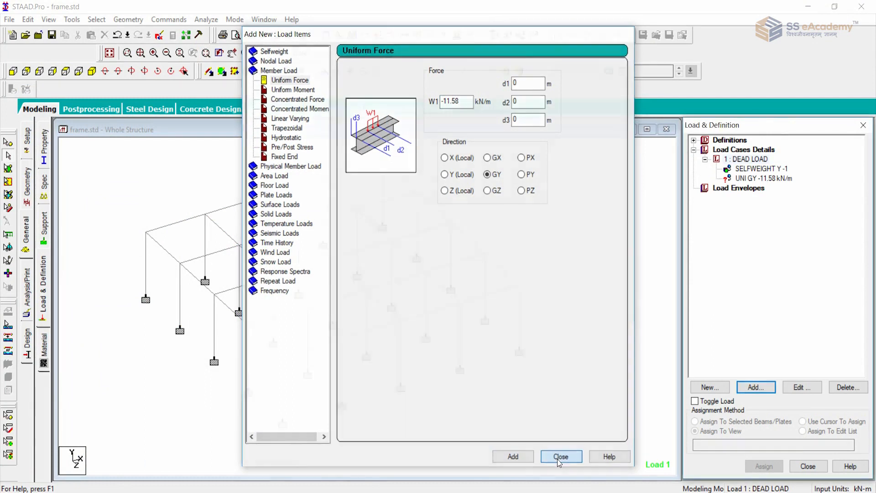
Choose the -11.58 kN/m load item and isolate the beams at roof level as a new view in the active window.
left_click(759, 179)
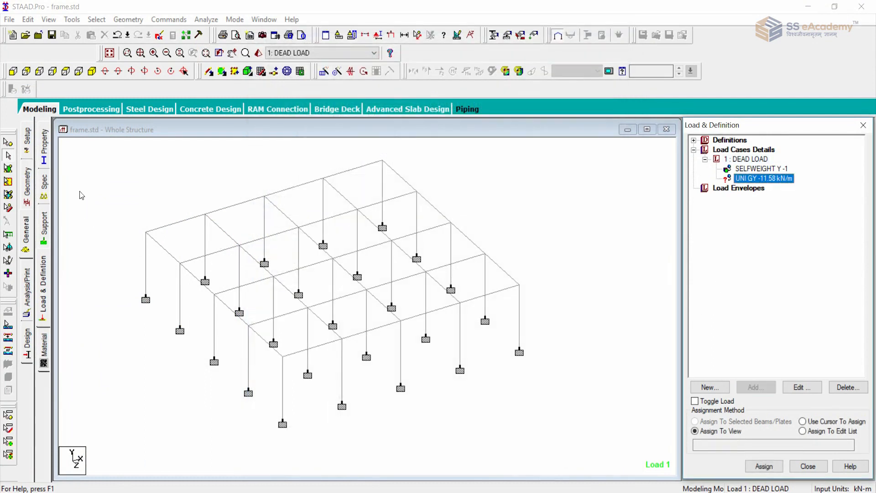
left_click(13, 71)
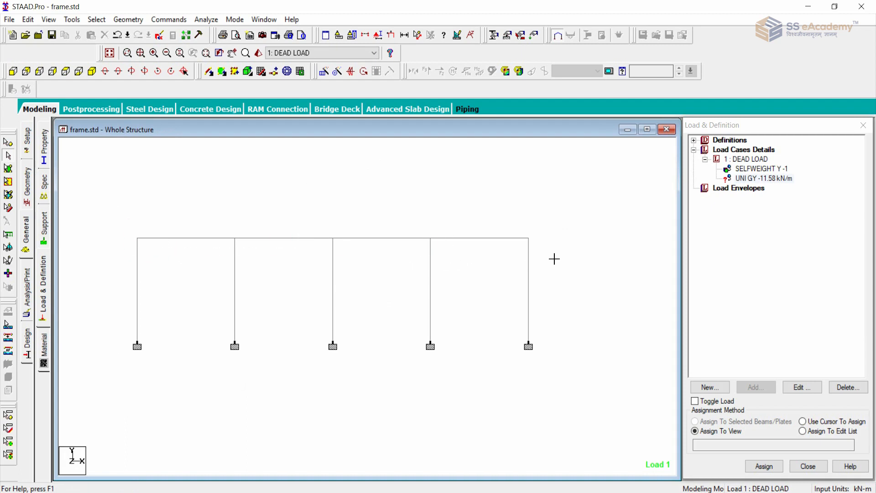
right_click(591, 358)
left_click(601, 273)
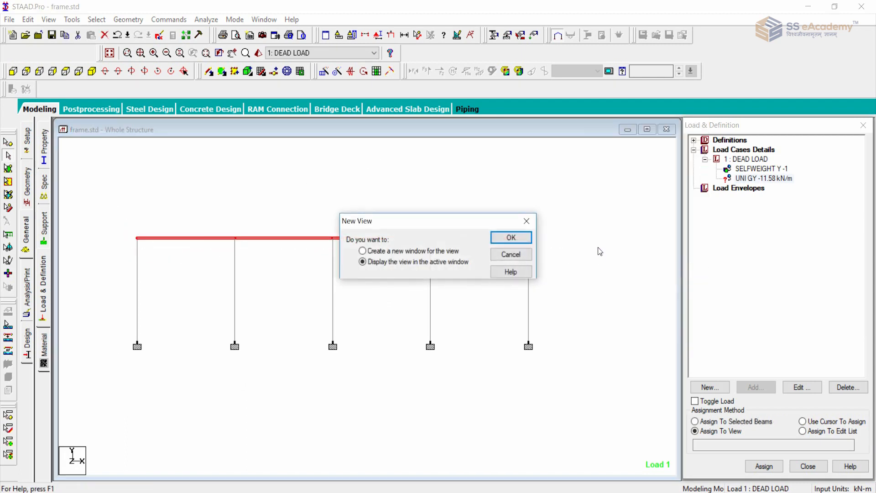
left_click(511, 237)
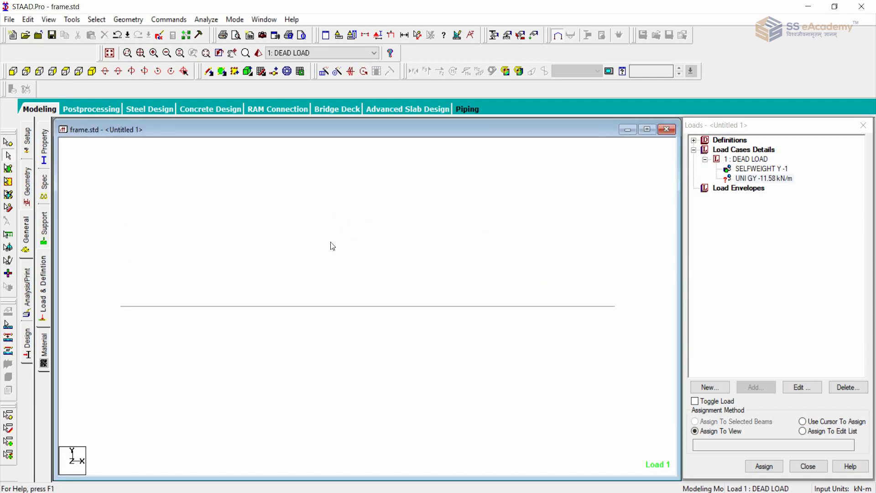
Select all outer perimeter beams of the isolated grid in the plan view.
left_click(66, 71)
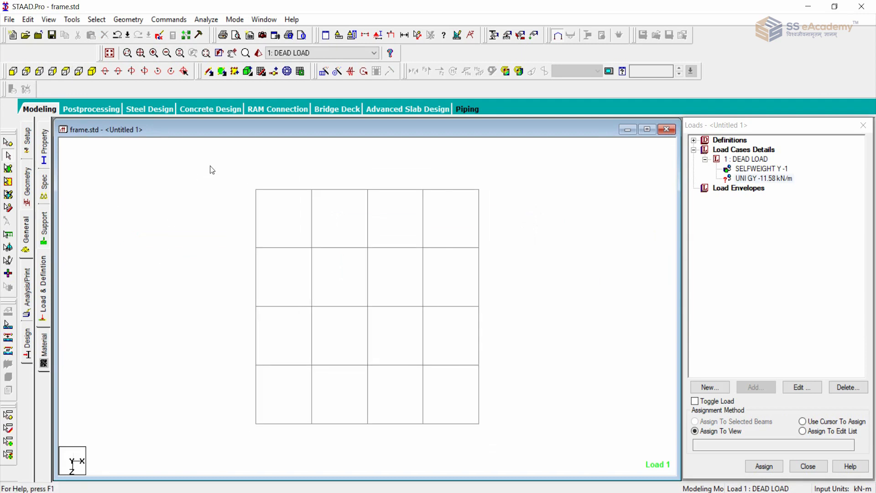
left_click_drag(210, 164, 494, 199)
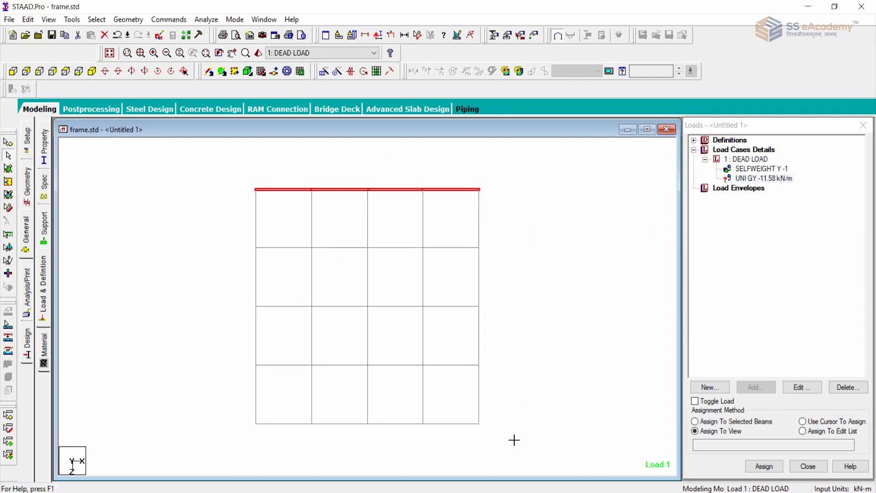
left_click_drag(515, 440, 512, 441, "ctrl")
left_click_drag(234, 171, 509, 429, "ctrl")
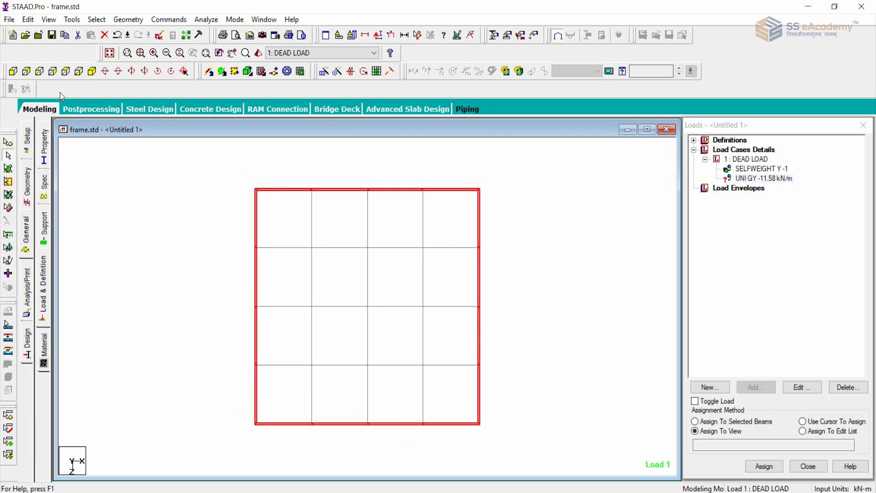
Assign the -11.58 kN/m uniform load to the selected perimeter beams with the grid shown isometrically.
left_click(91, 71)
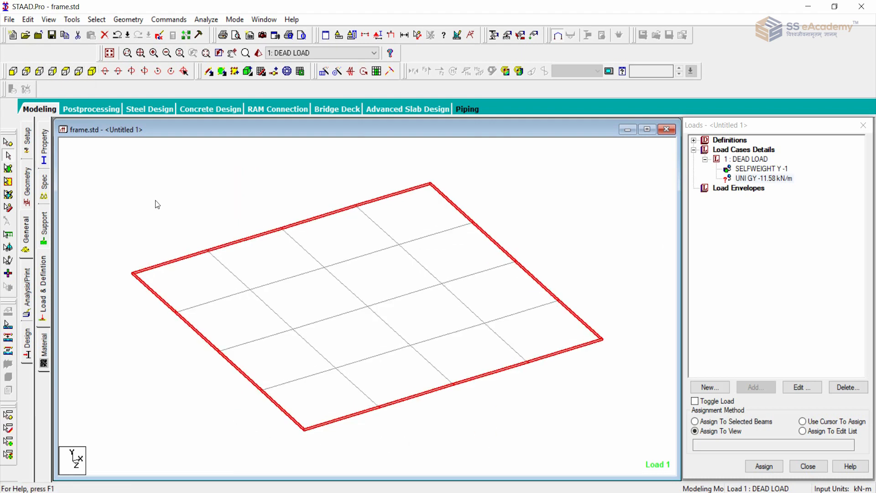
left_click(726, 431)
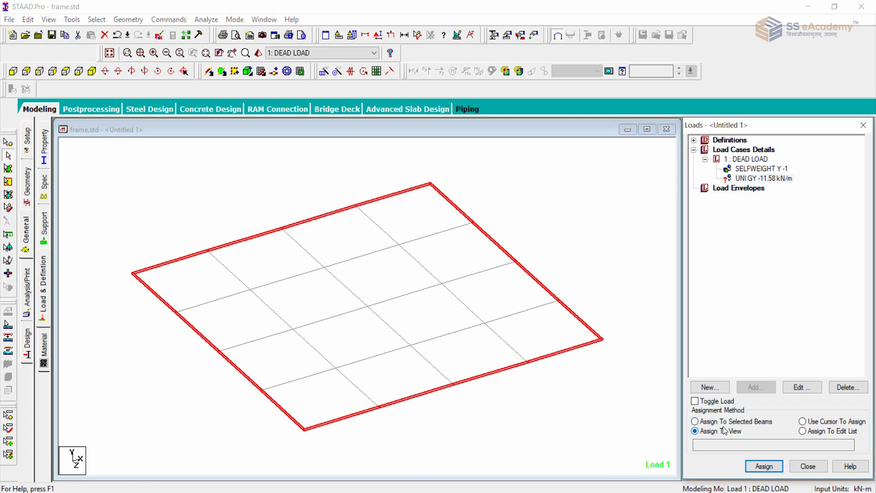
left_click(723, 422)
left_click(764, 466)
left_click(782, 329)
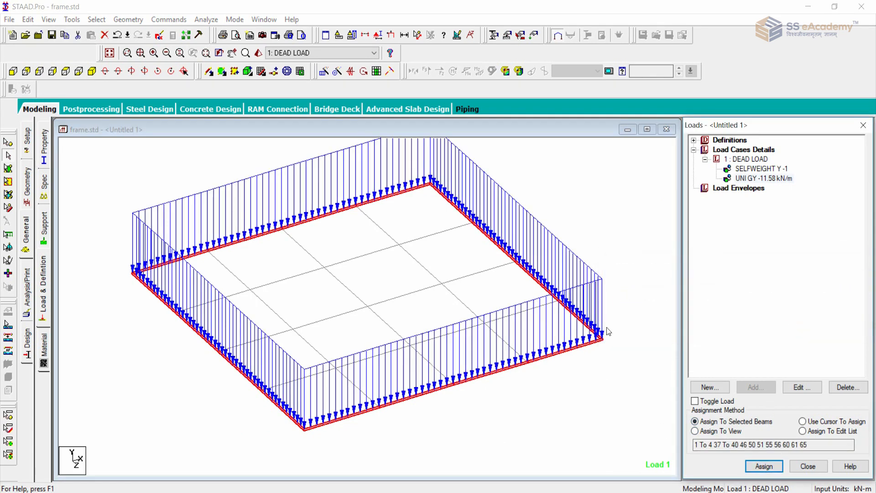
middle_click_drag(621, 257, 618, 252)
scroll(618, 253, "down", 2)
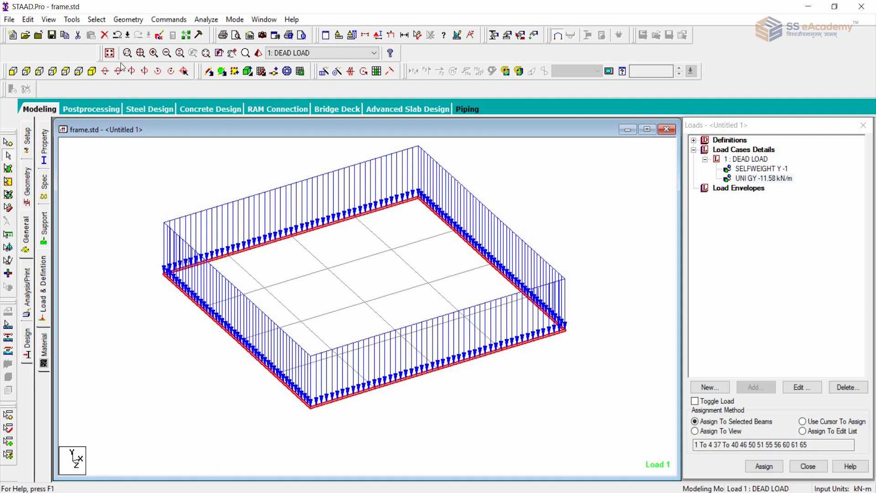
Invert the beam selection to the interior beams and isolate them as a new view in the active window.
left_click(97, 20)
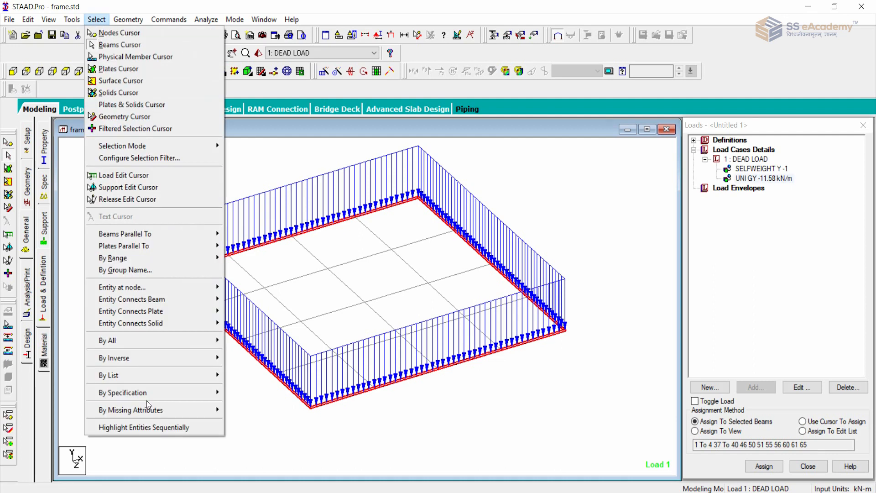
mouse_move(157, 359)
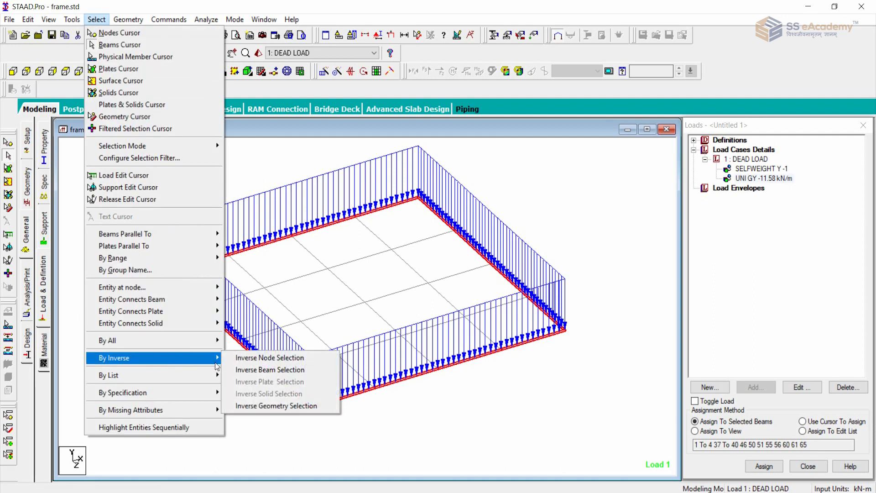
left_click(239, 374)
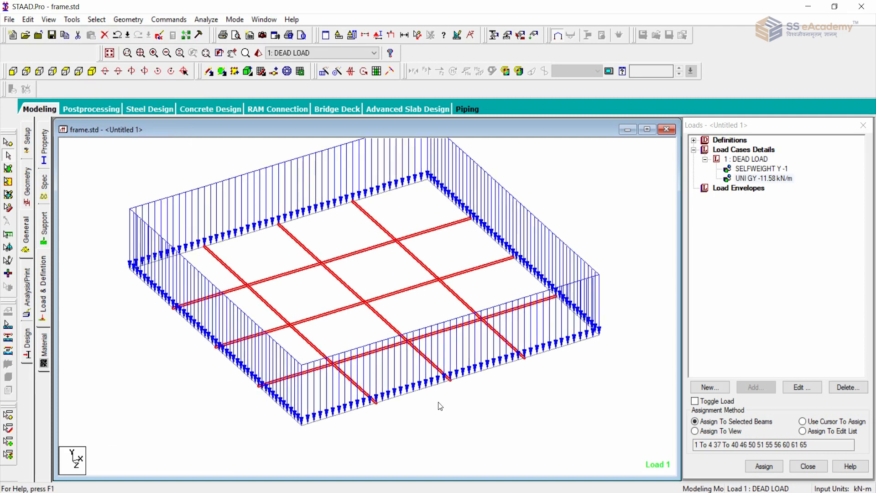
right_click(458, 409)
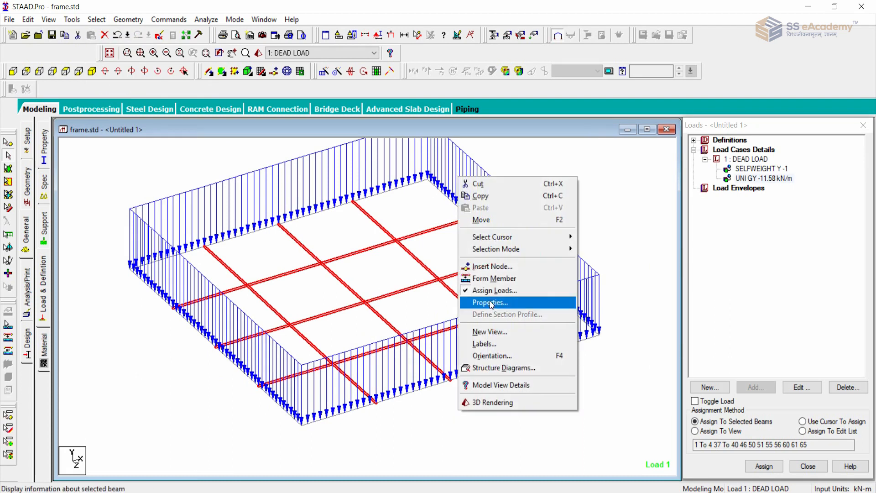
left_click(498, 334)
left_click(508, 236)
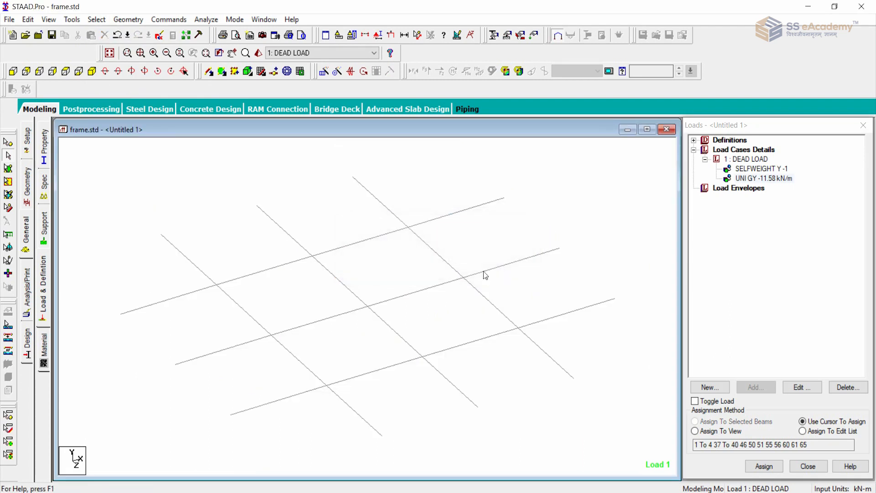
left_click_drag(183, 193, 548, 405)
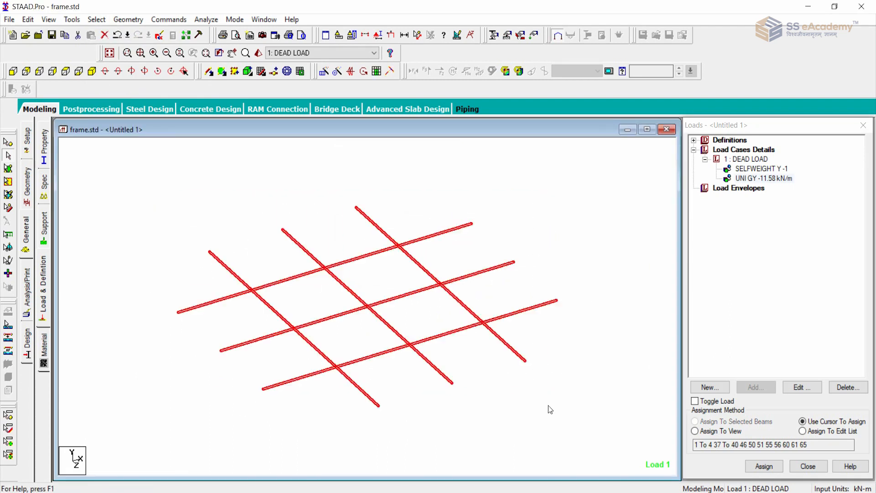
left_click(538, 398)
mouse_move(446, 369)
middle_mouse_down()
mouse_move(473, 388)
mouse_move(456, 368)
middle_mouse_up()
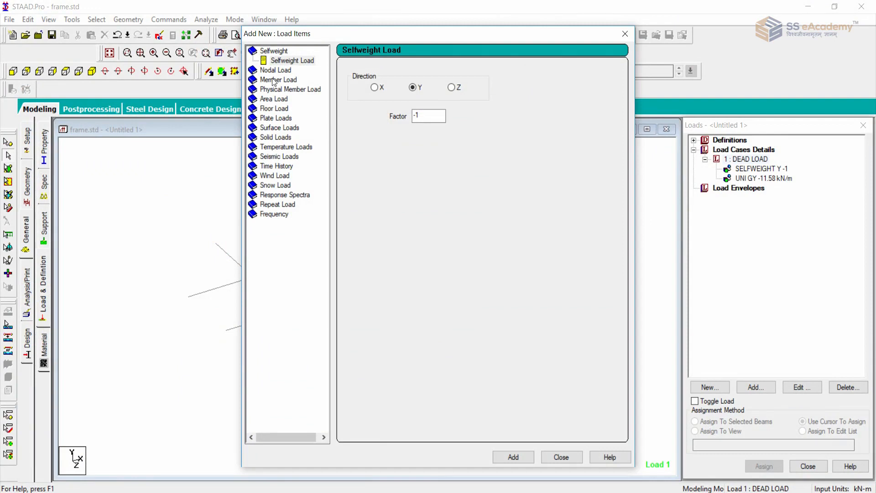
Add a uniform member force of -5.80 kN/m in the GY direction to the DEAD LOAD case.
left_click(274, 80)
left_click(442, 101)
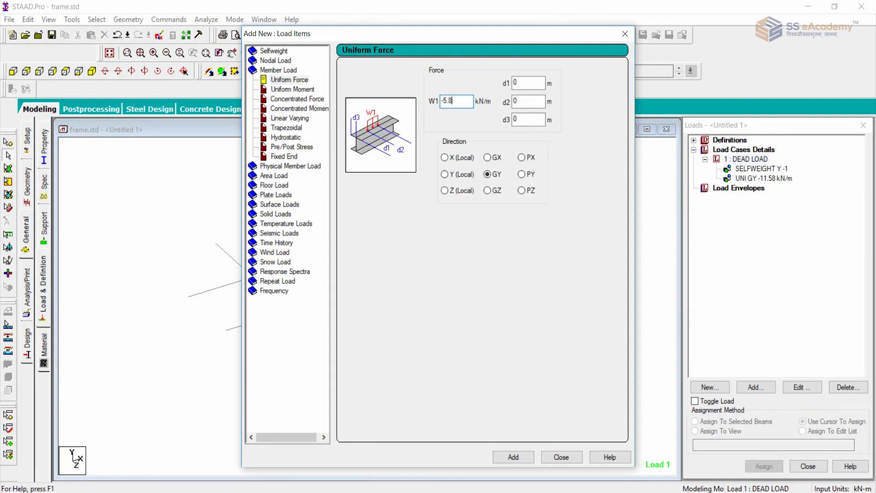
left_click(513, 457)
left_click(548, 456)
Assign the -5.8 kN/m uniform load to all interior beams in the view and redisplay the whole structure.
left_click(755, 188)
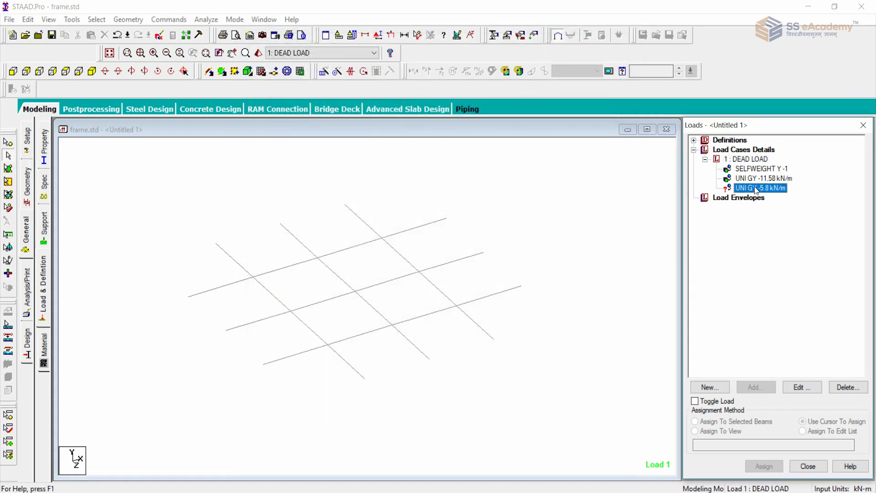
left_click(730, 432)
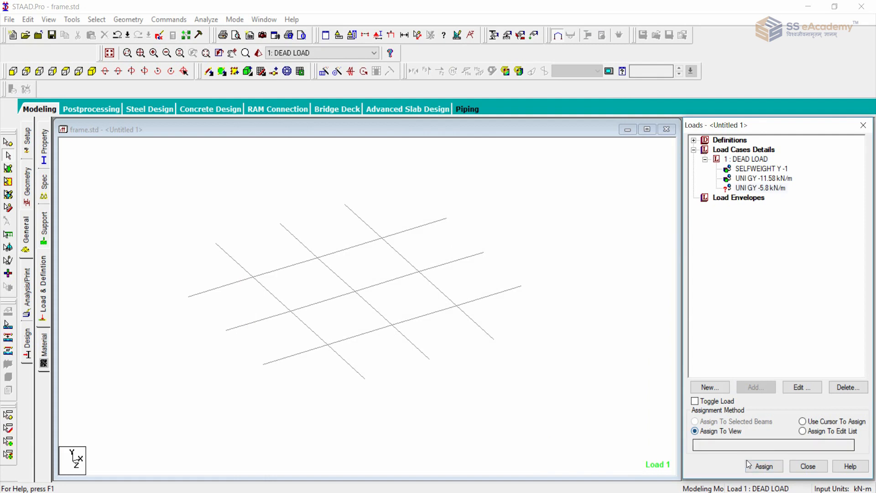
left_click(764, 465)
left_click(723, 329)
left_click(587, 356)
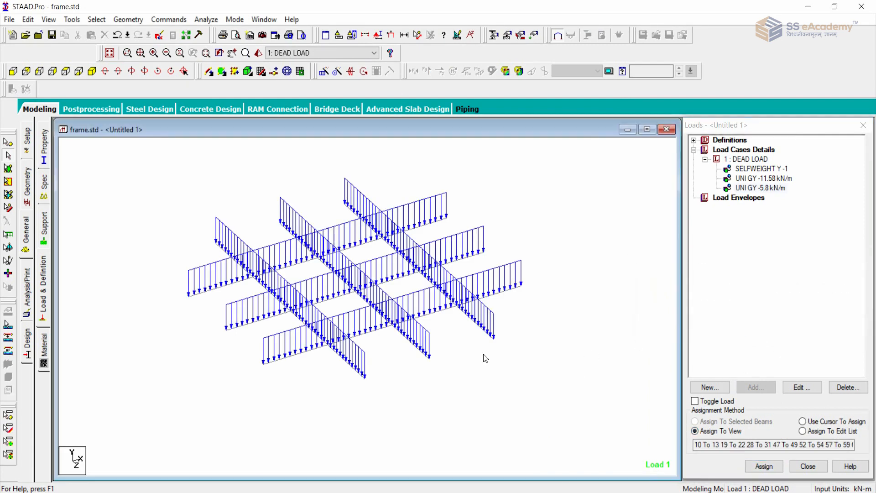
left_click(110, 53)
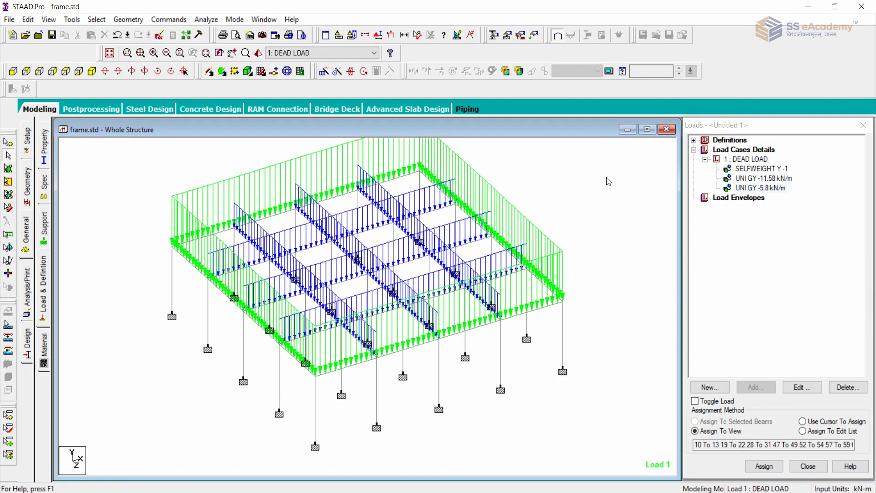
Highlight the selfweight, -11.58 kN/m and -5.8 kN/m load items in turn to review their assigned members.
left_click(762, 170)
left_click(761, 178)
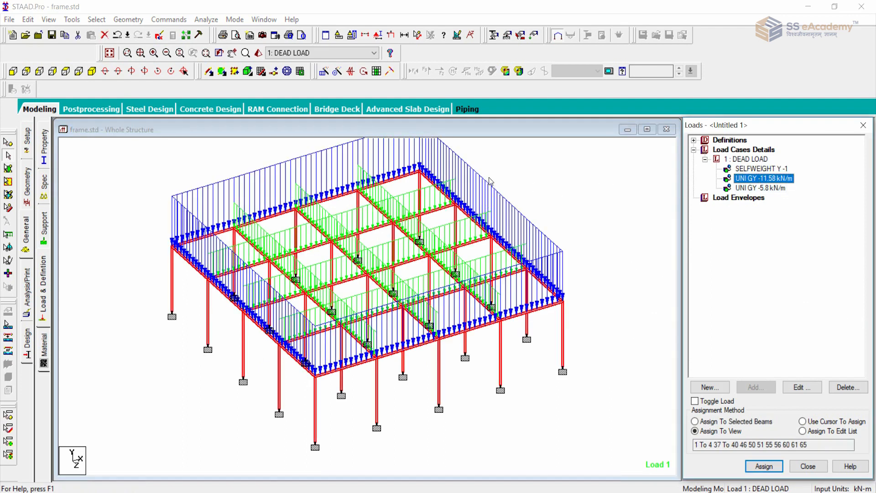
left_click(562, 213)
scroll(559, 213, "down", 2)
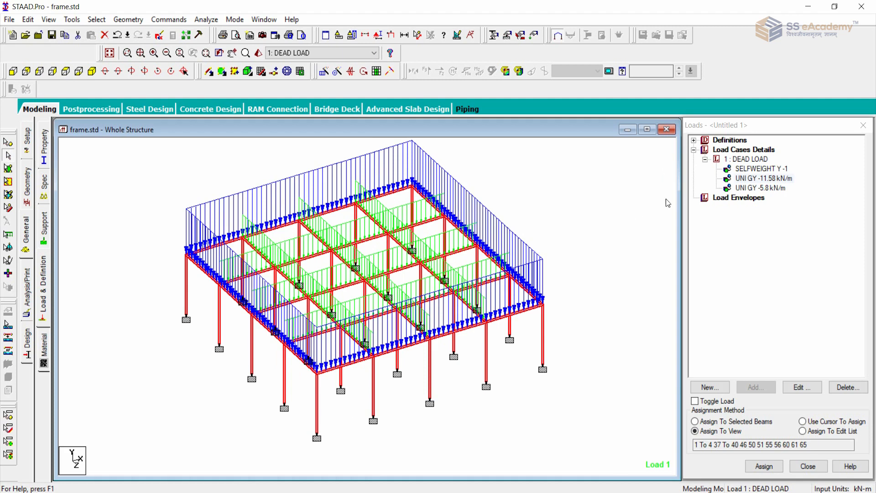
left_click(755, 188)
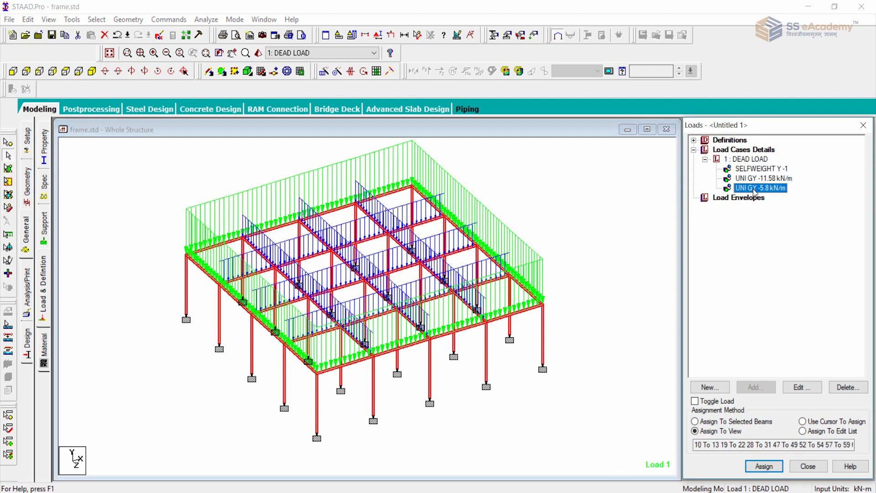
left_click(595, 224)
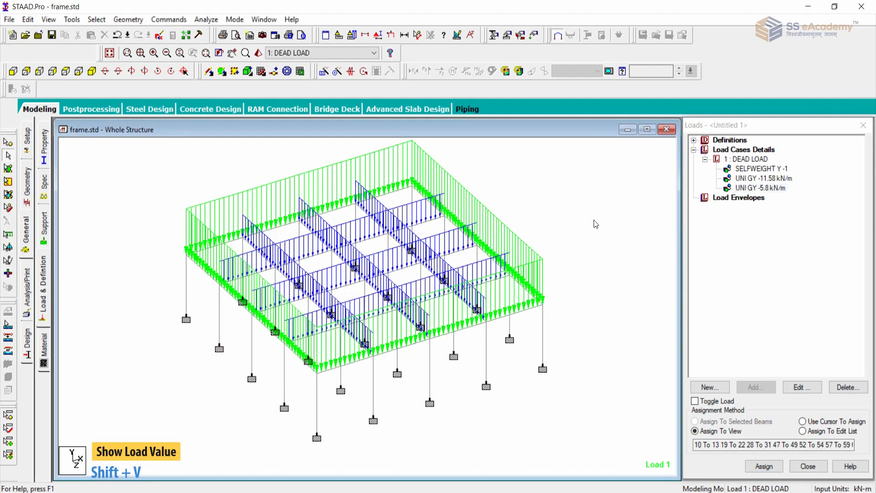
Show the load values on the loaded beams for inspection and hide them again.
key("shift+v")
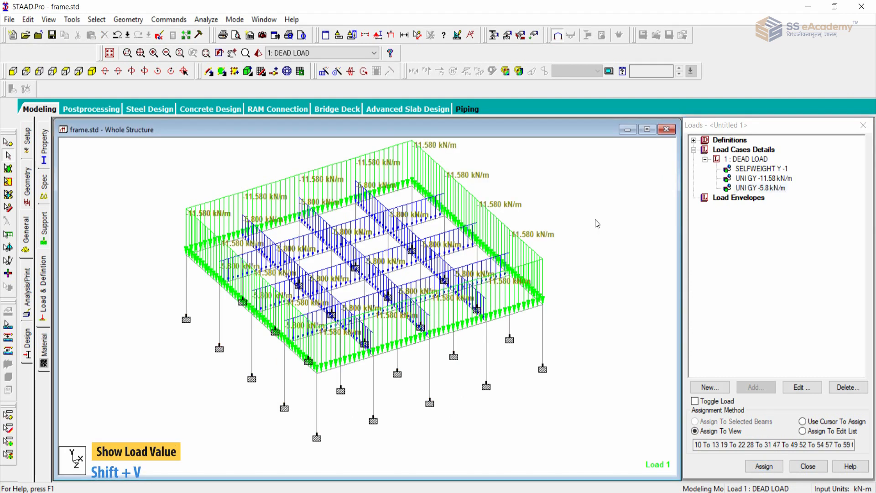
scroll(596, 220, "up", 2)
scroll(596, 220, "down", 4)
scroll(585, 223, "up", 3)
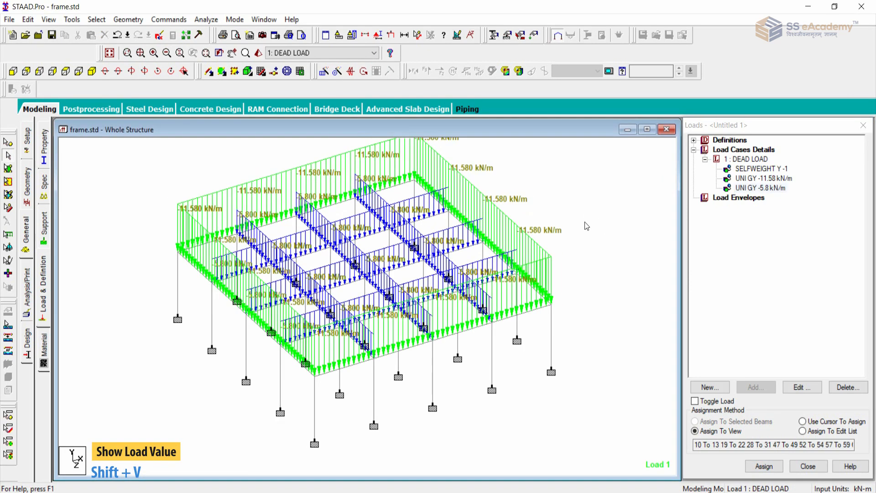
key("shift+v")
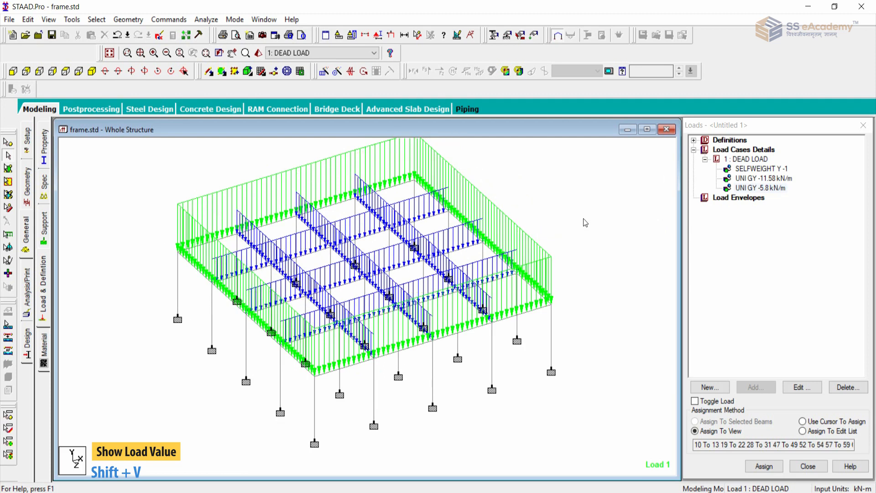
scroll(571, 223, "down", 1)
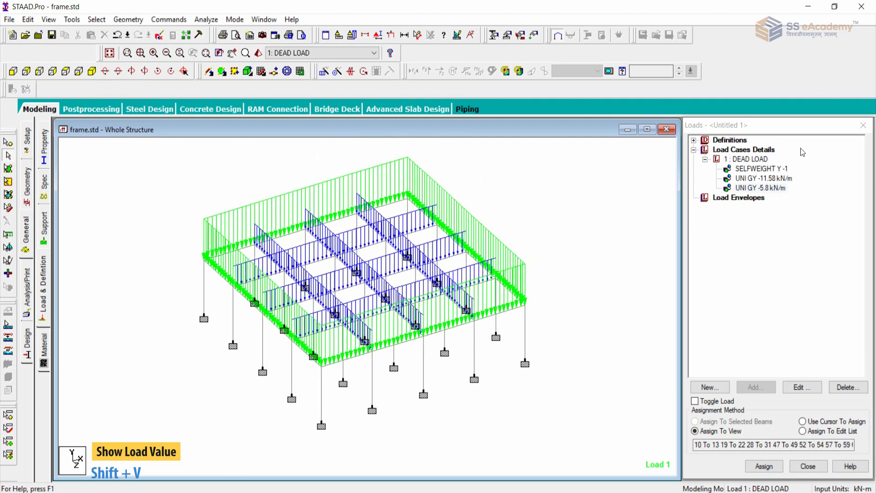
Compare the perimeter and interior wall loads by highlighting their load items on the whole frame.
left_click(748, 179)
left_click(748, 188)
left_click(632, 217)
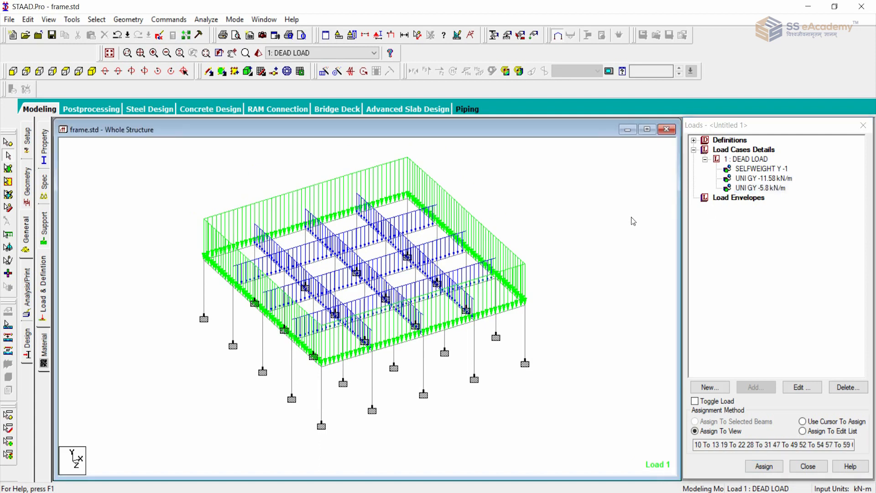
scroll(629, 254, "up", 1)
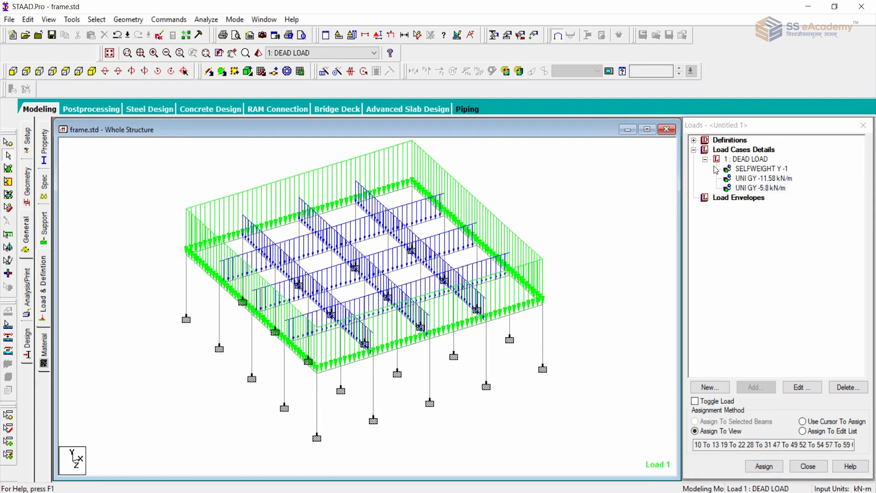
Add a floor load of -4.125 kN/m2 in Global Y to the DEAD LOAD case, with a Y range of 0 to 15 m.
left_click(749, 159)
left_click(756, 387)
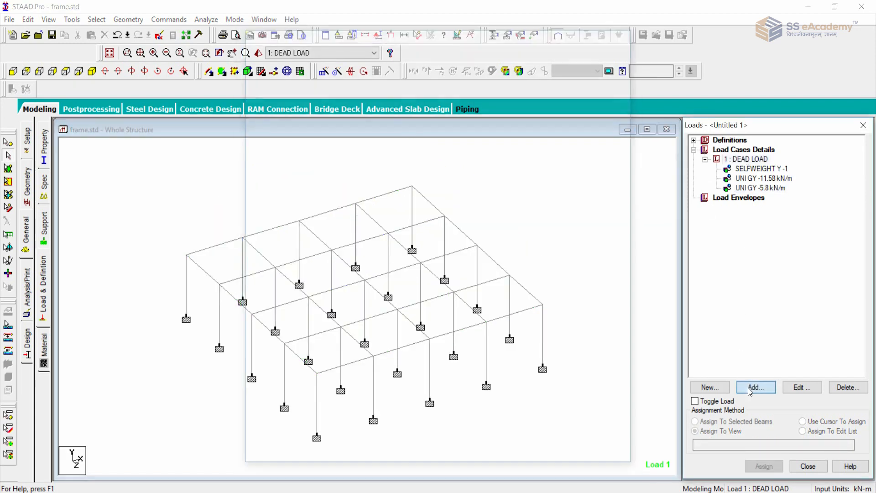
left_click(279, 80)
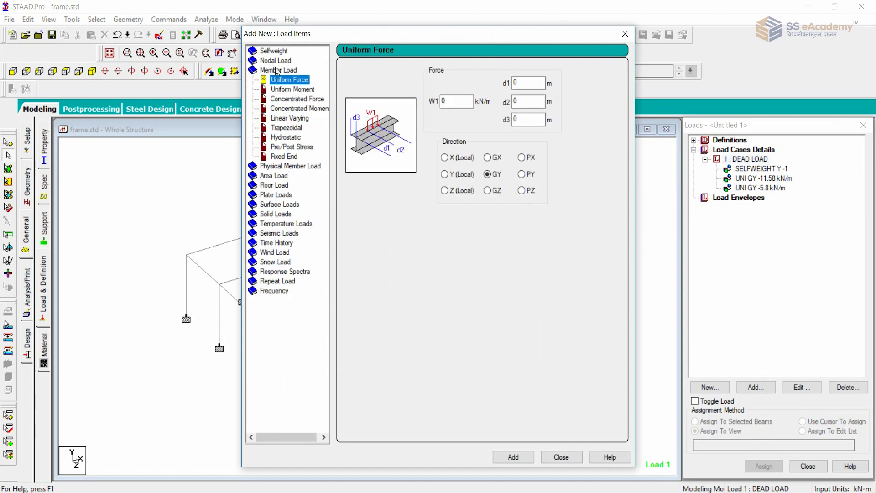
double_click(278, 70)
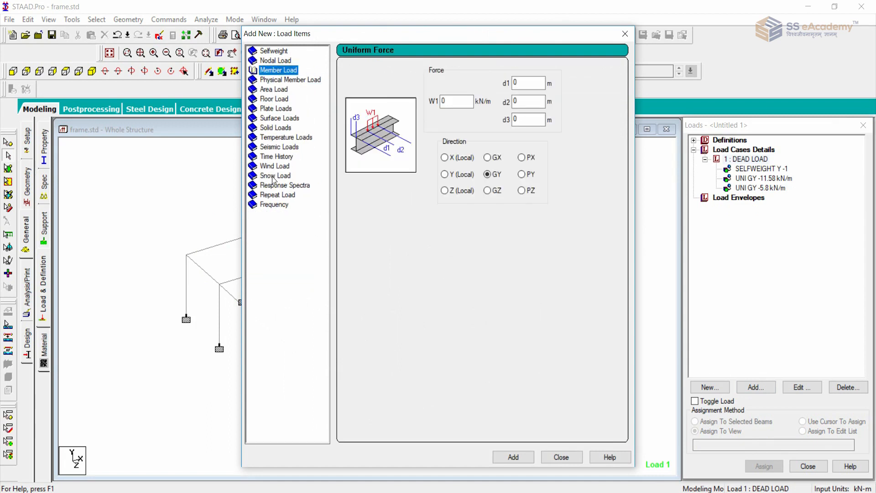
double_click(276, 99)
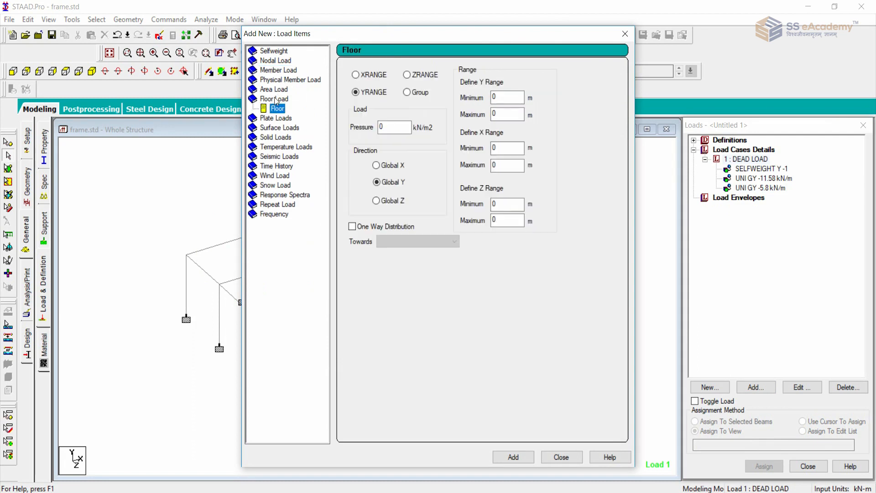
double_click(386, 129)
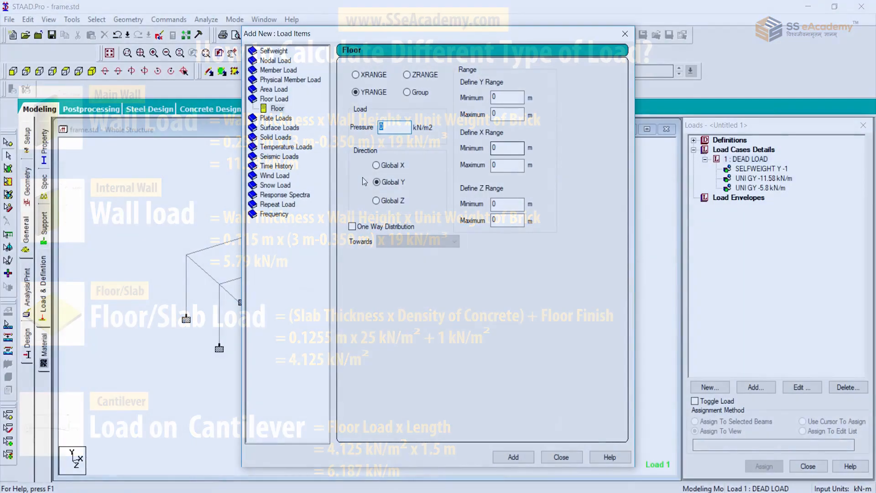
type("4.125")
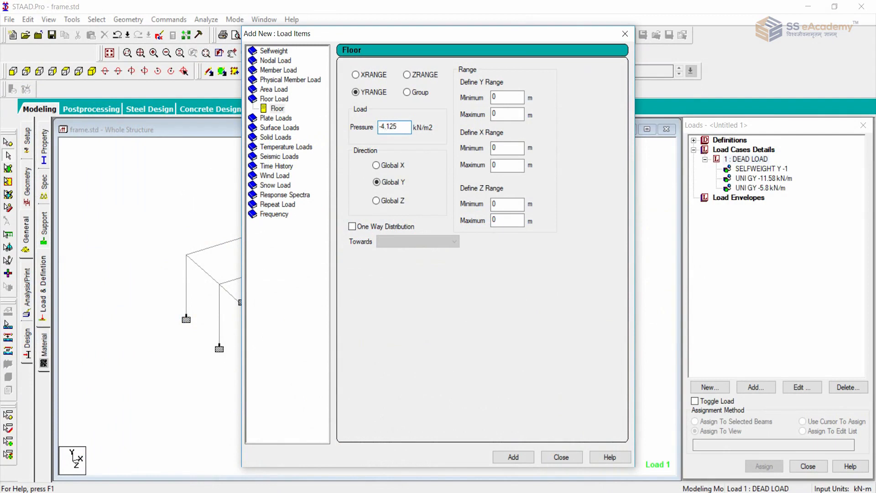
left_click_drag(507, 116, 479, 121)
type("15")
left_click(513, 457)
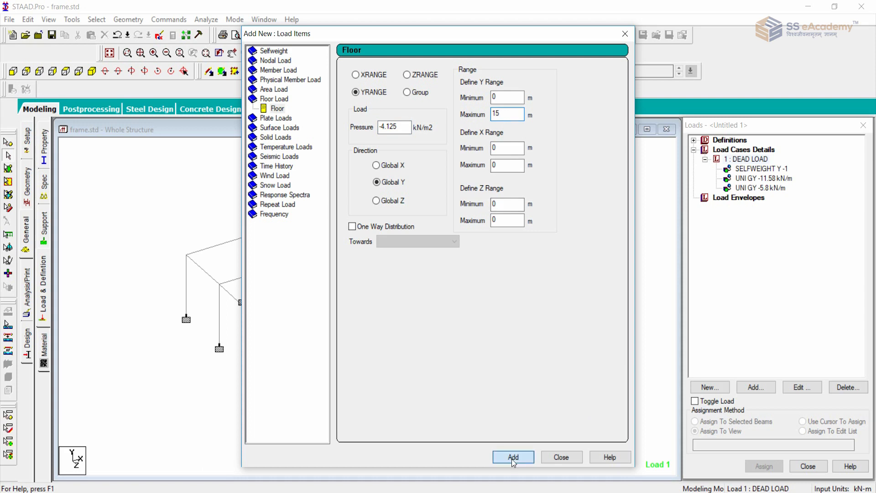
left_click(561, 457)
Highlight the floor load item and inspect its distribution over the slab panels of the whole structure.
left_click(763, 198)
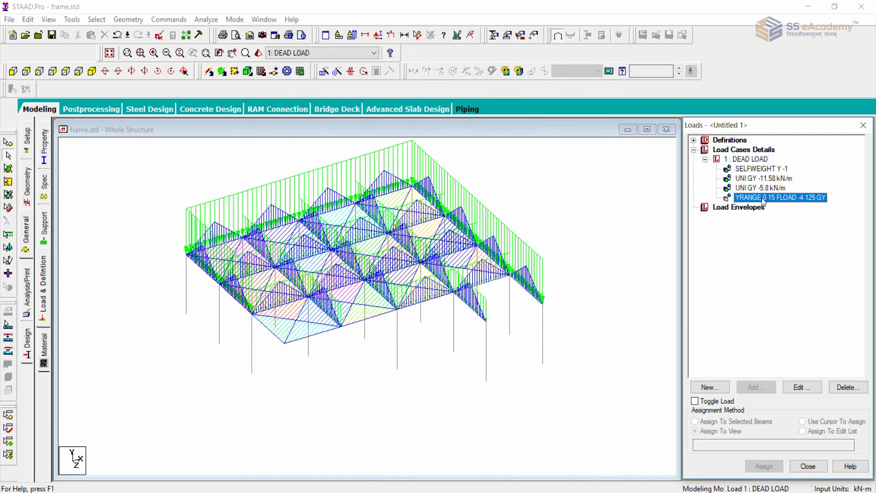
left_click(587, 248)
scroll(575, 236, "down", 2)
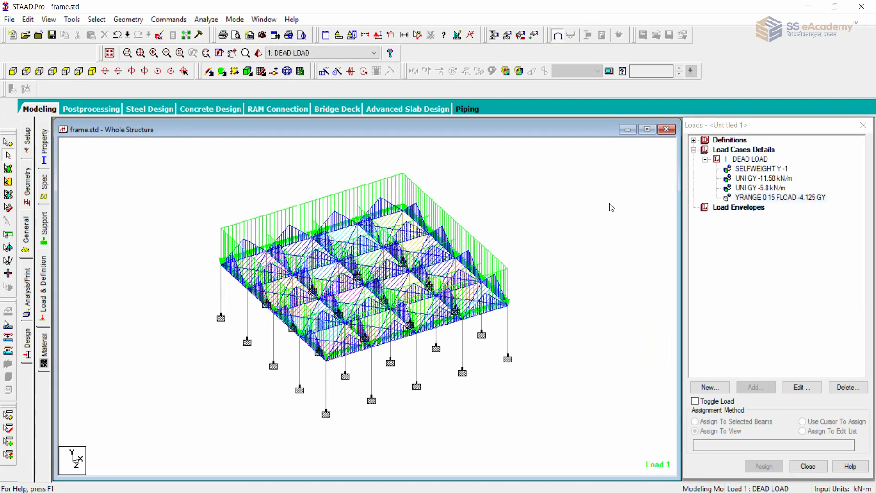
scroll(611, 207, "up", 1)
scroll(565, 223, "up", 2)
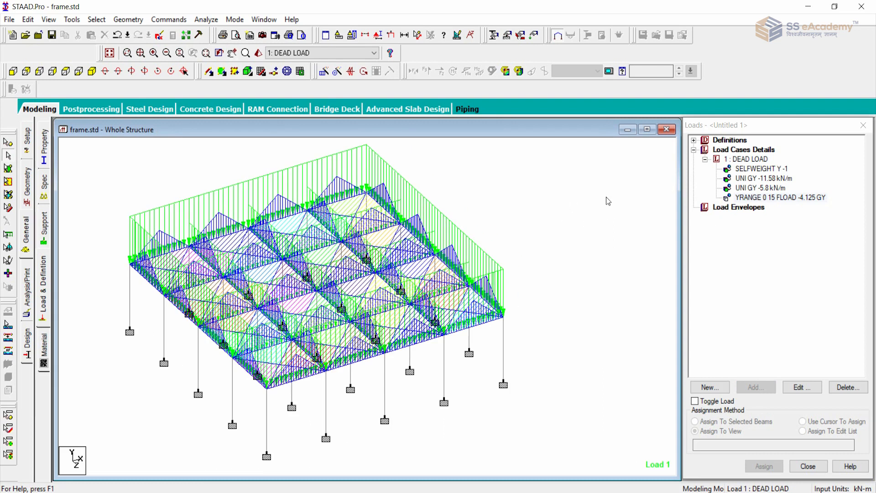
Highlight the selfweight load item to review its assigned members on the whole structure.
left_click(505, 363)
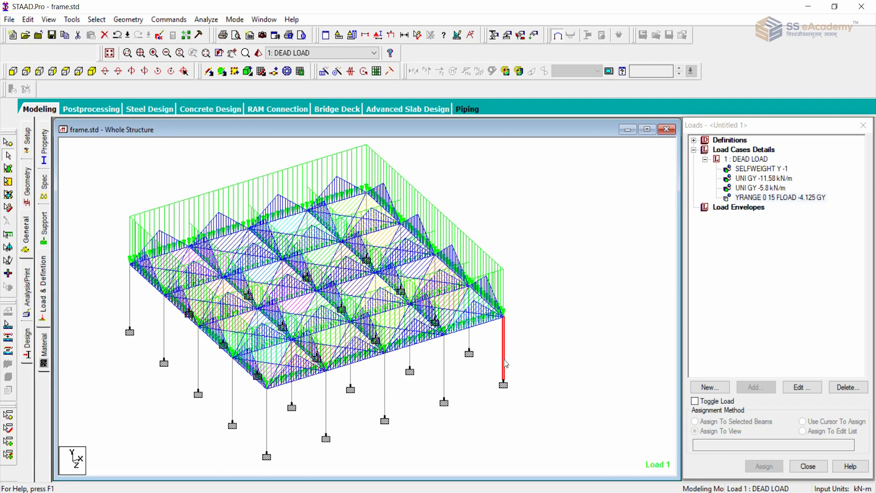
left_click(574, 292)
left_click(763, 169)
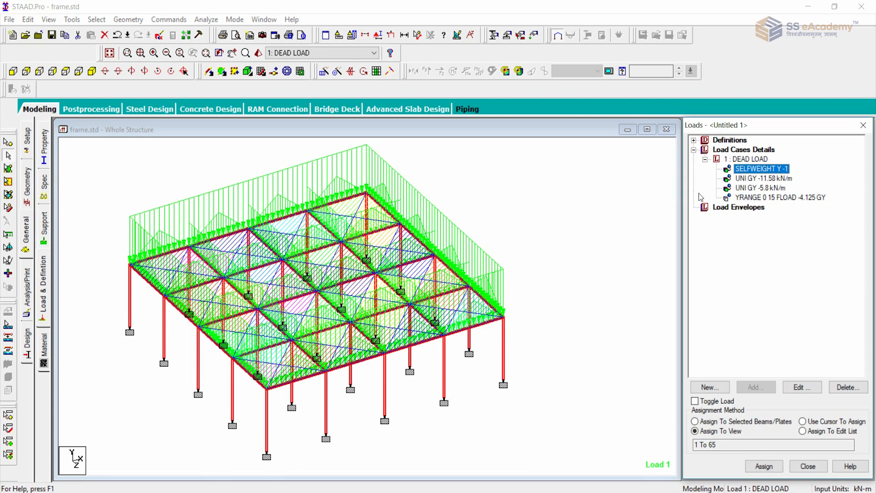
middle_click_drag(587, 231, 609, 217)
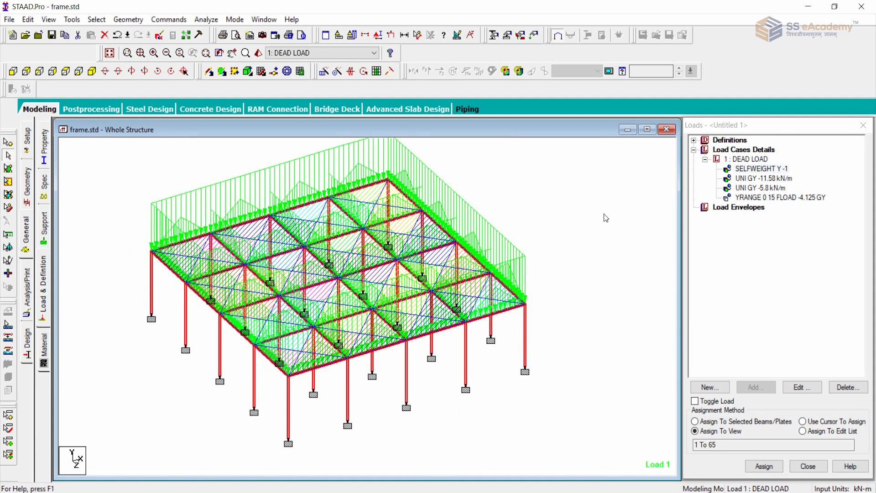
Highlight the floor load item of the DEAD LOAD case on the whole structure and decline the auto save.
left_click(602, 215)
scroll(596, 214, "down", 3)
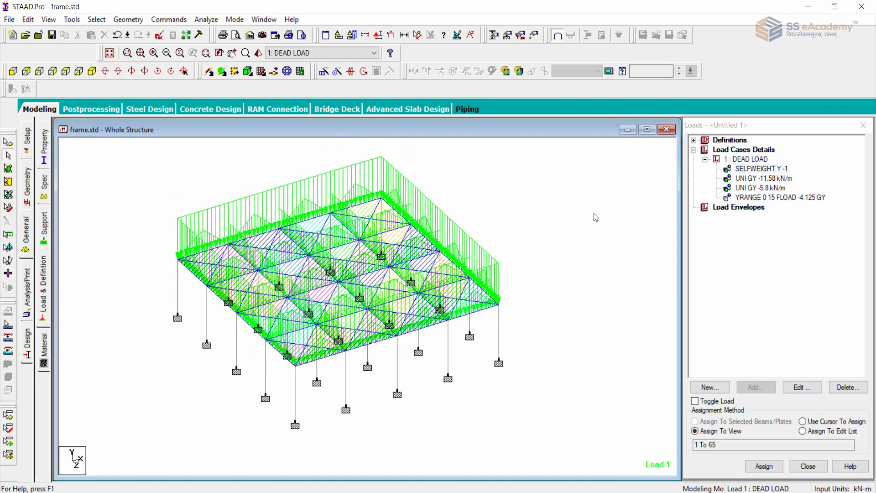
left_click(758, 199)
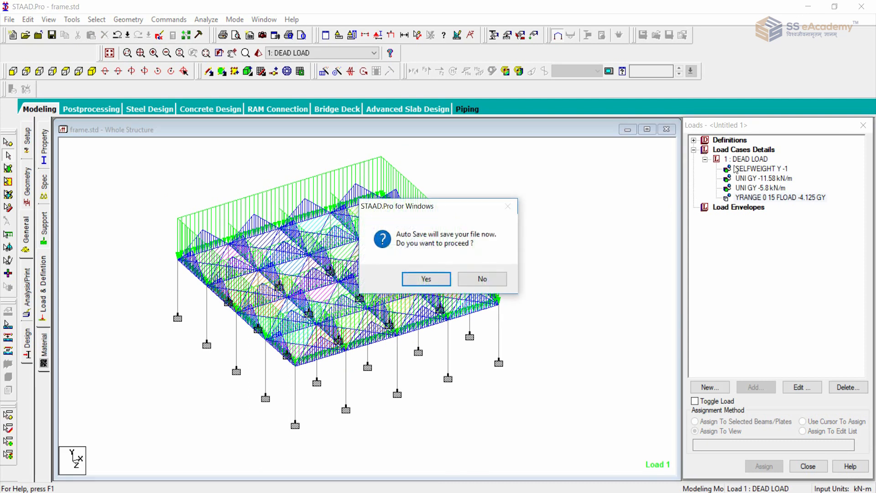
left_click(497, 279)
left_click(750, 160)
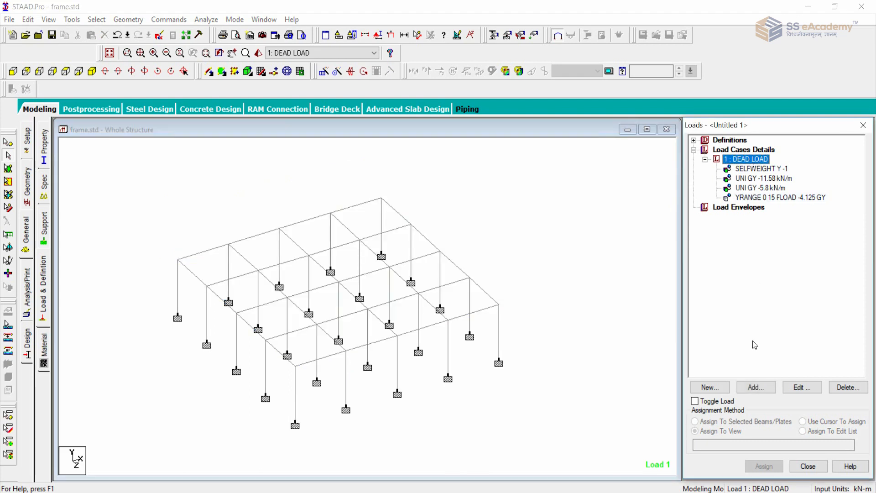
Add a primary load case 2 with loading type Live and the title LIVE LOAD.
left_click(731, 151)
left_click(758, 389)
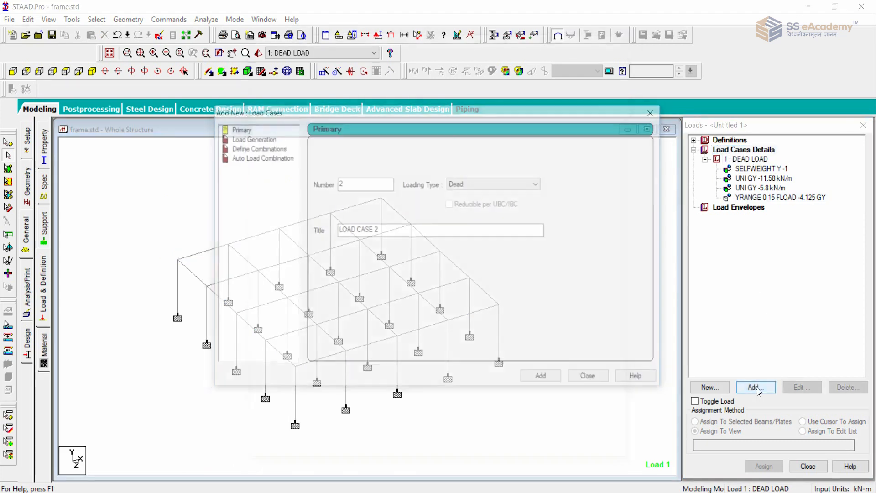
left_click(493, 183)
left_click(470, 201)
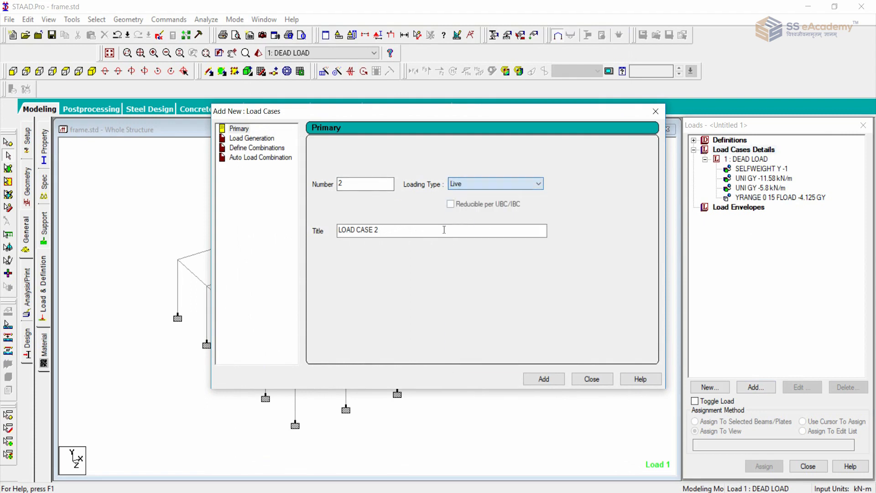
left_click_drag(444, 229, 242, 227)
type("LIVE LOA")
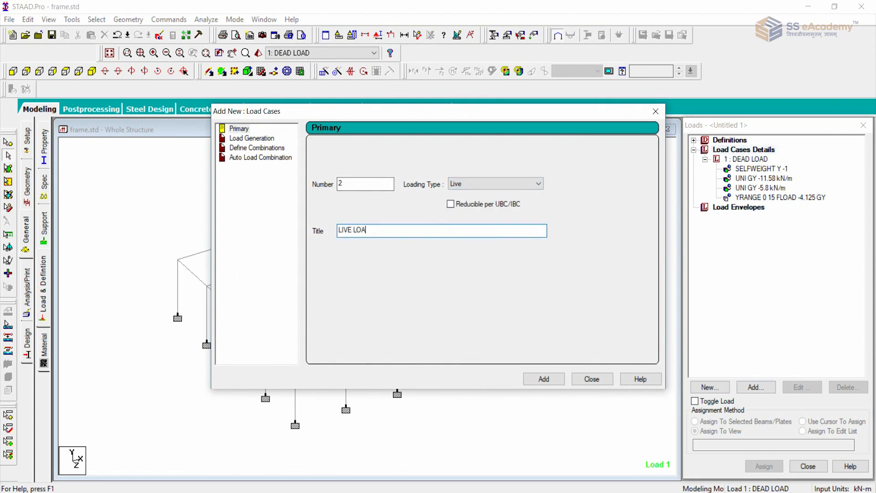
type("D")
left_click(556, 380)
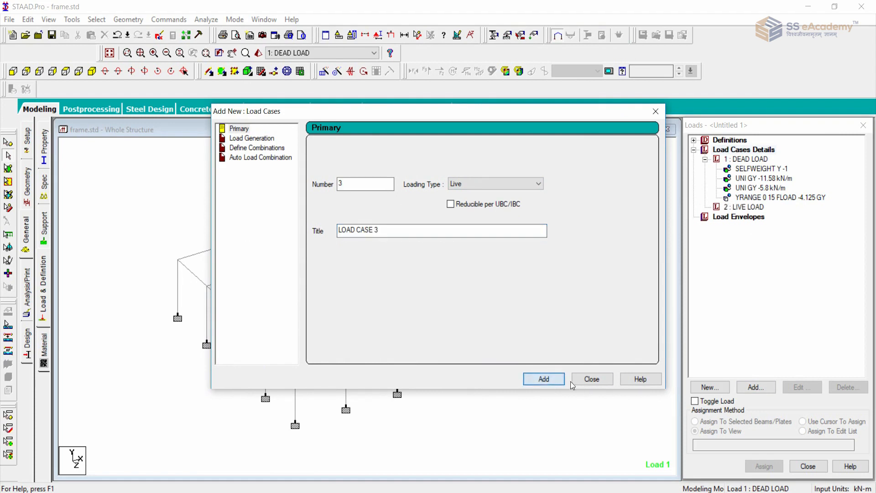
left_click(586, 381)
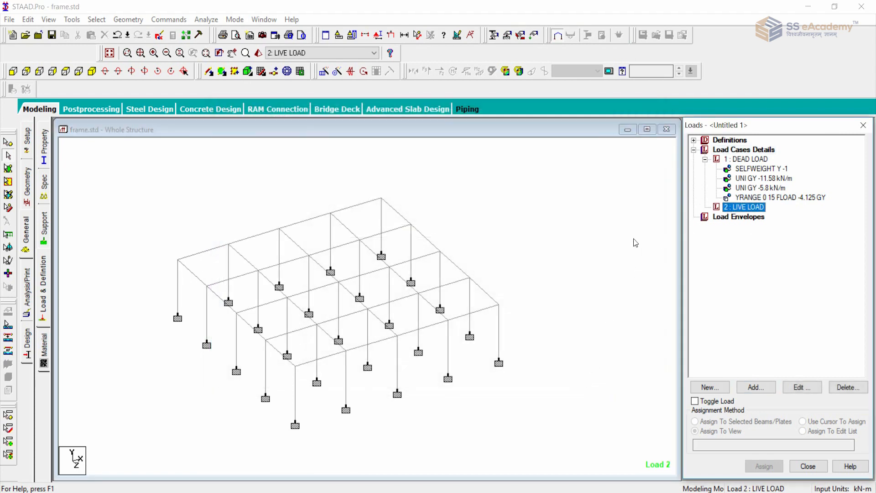
left_click(740, 211)
middle_click_drag(569, 220, 567, 214)
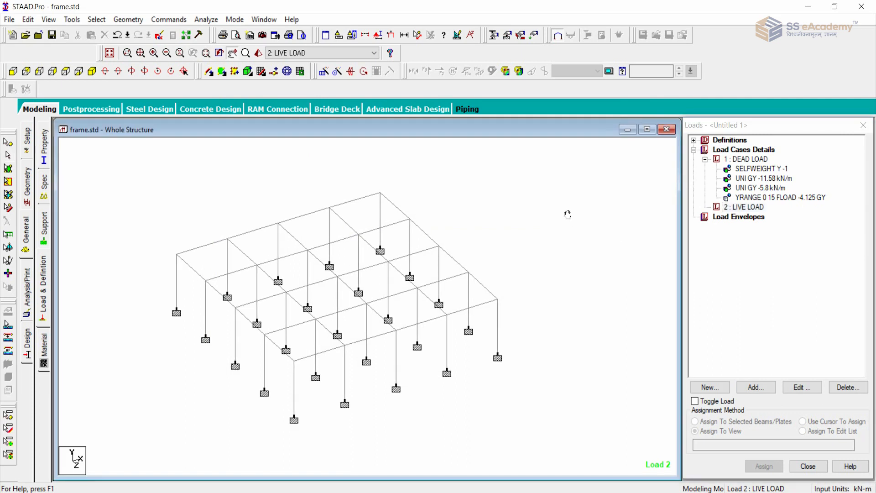
scroll(563, 211, "up", 1)
left_click(753, 209)
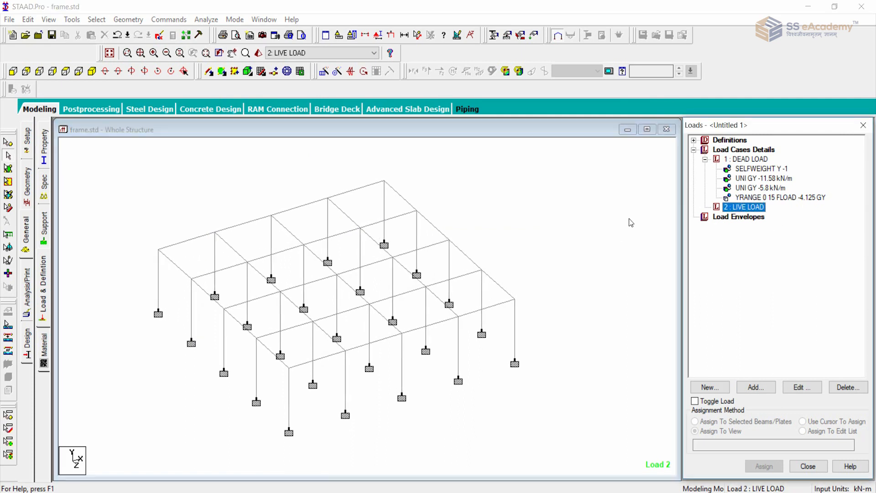
left_click(548, 209)
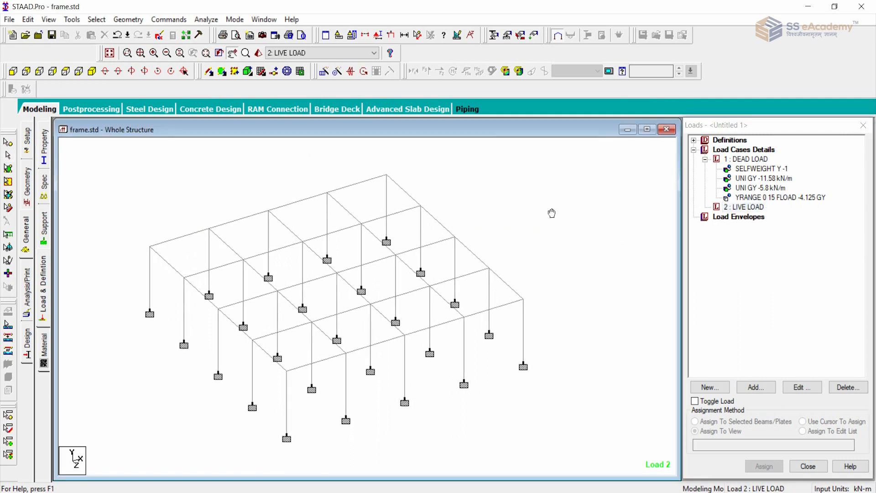
scroll(553, 207, "up", 1)
scroll(525, 247, "down", 4)
middle_click_drag(526, 247, 539, 232)
scroll(533, 227, "up", 3)
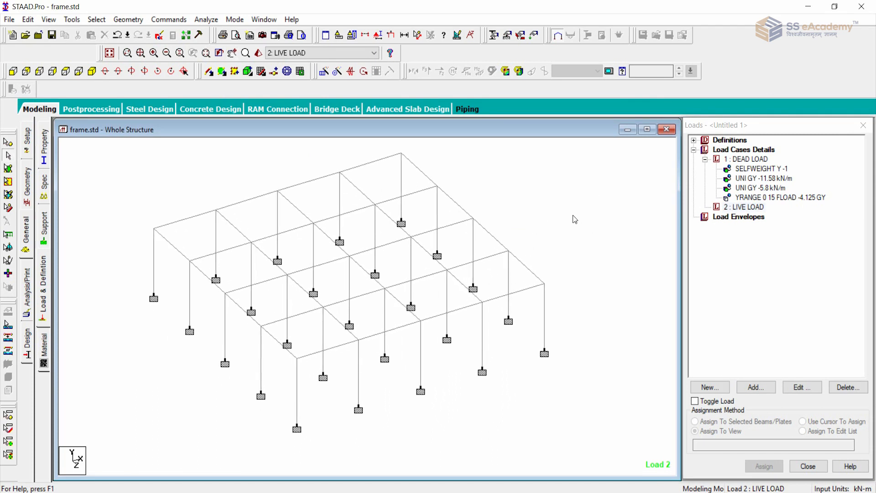
scroll(573, 215, "up", 2)
mouse_move(578, 217)
middle_mouse_down()
mouse_move(559, 230)
mouse_move(581, 217)
middle_mouse_up()
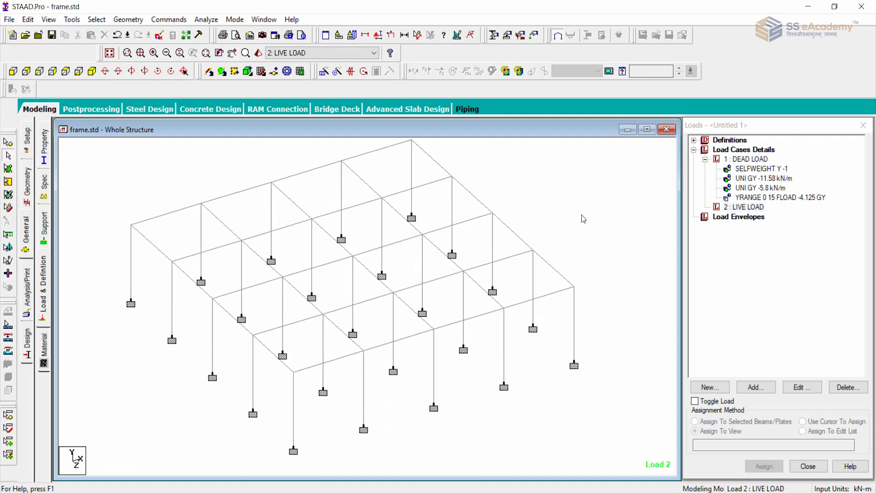
Add a floor load of -2 kN/m2 in Global Y to the LIVE LOAD case, with a Y range of 0 to 15 m.
left_click(727, 208)
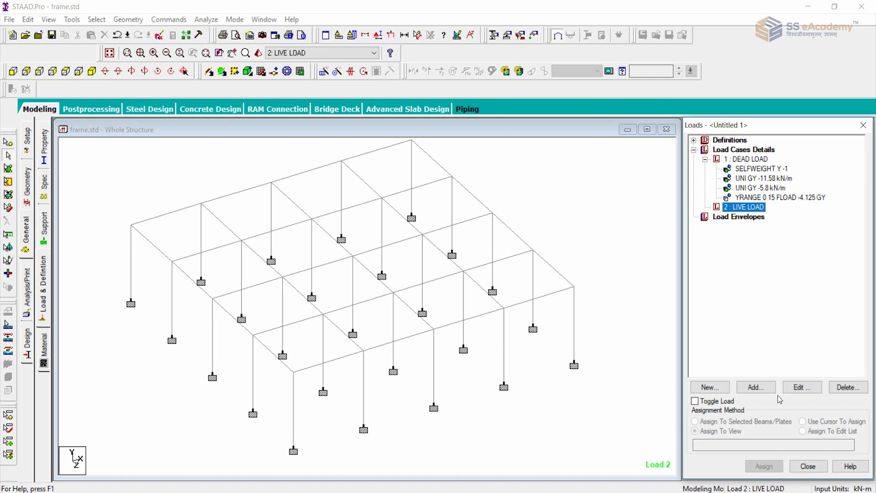
left_click(756, 387)
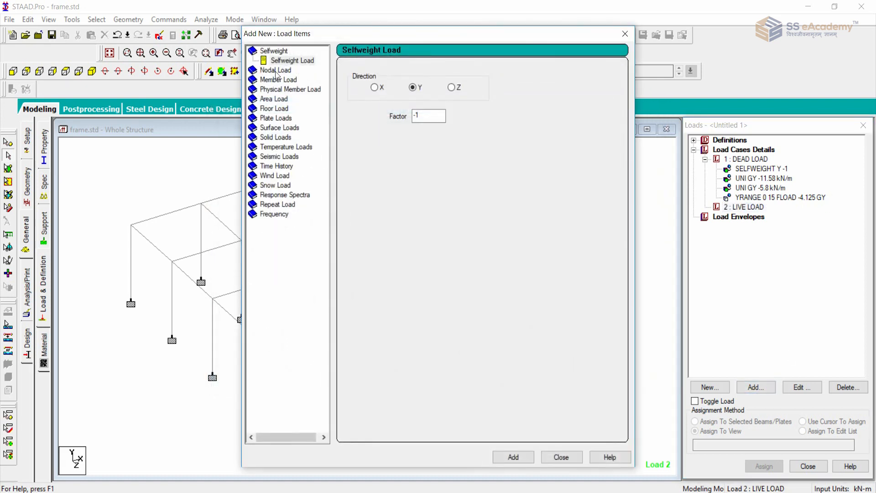
left_click(272, 109)
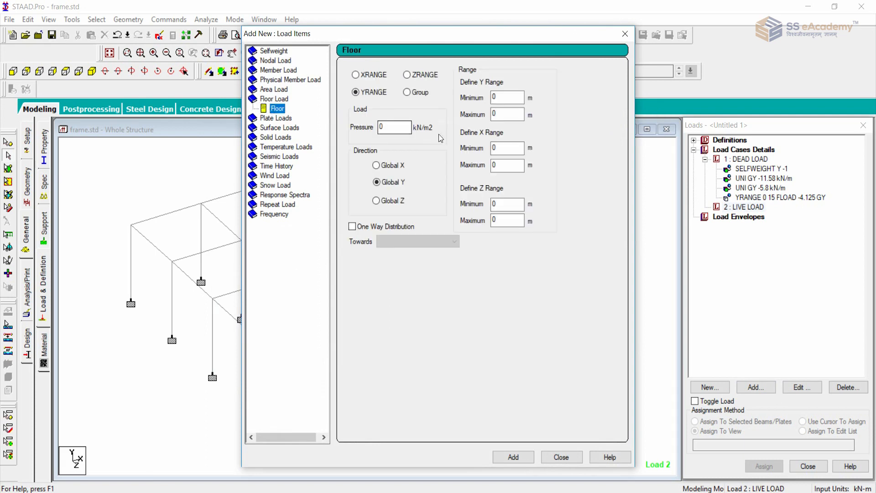
left_click_drag(395, 130, 348, 129)
type("-2")
double_click(498, 114)
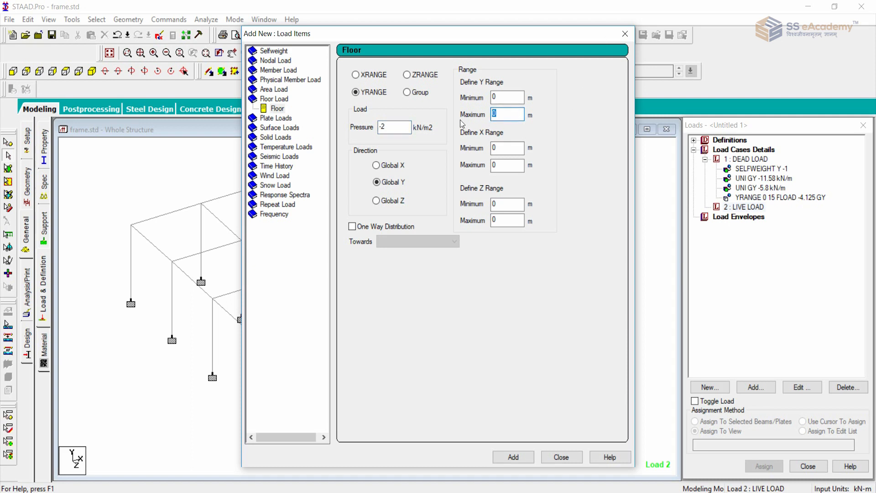
type("15")
left_click(513, 457)
left_click(561, 457)
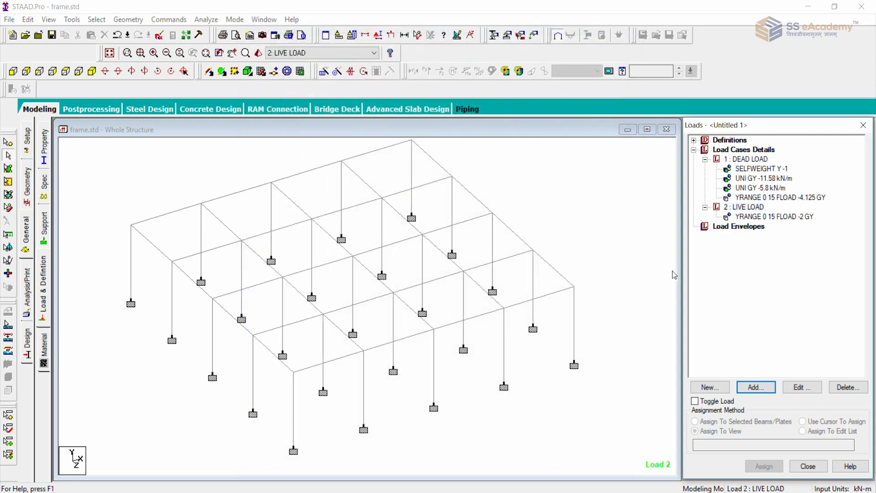
Highlight the floor load item of the LIVE LOAD case to review its distribution over the slab panels.
left_click(768, 210)
left_click(772, 217)
left_click(631, 224)
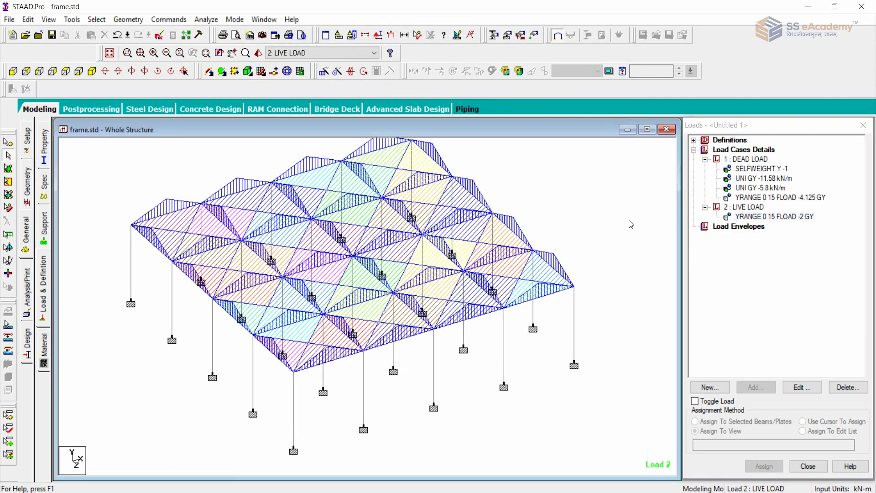
scroll(631, 224, "down", 2)
left_click(712, 210)
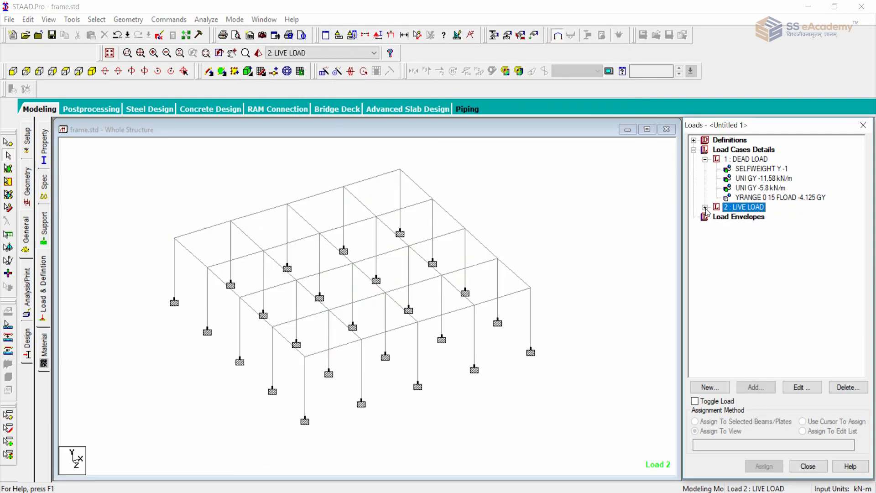
left_click(565, 215)
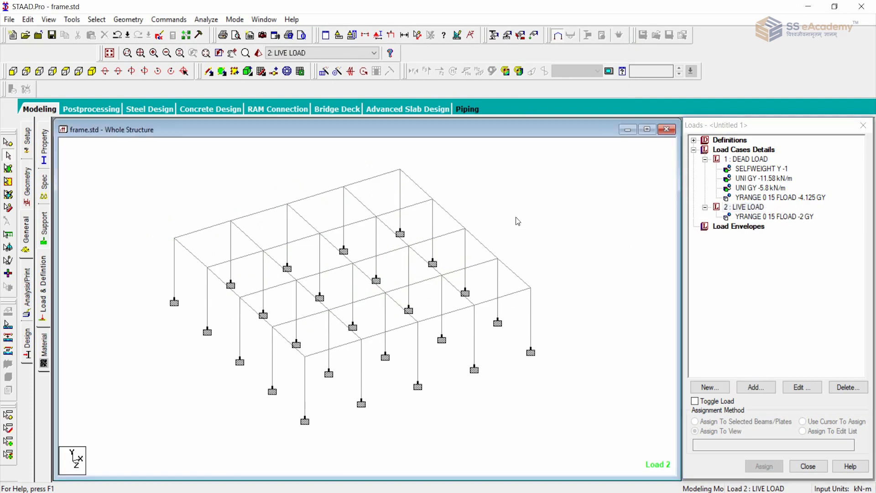
scroll(564, 200, "down", 2)
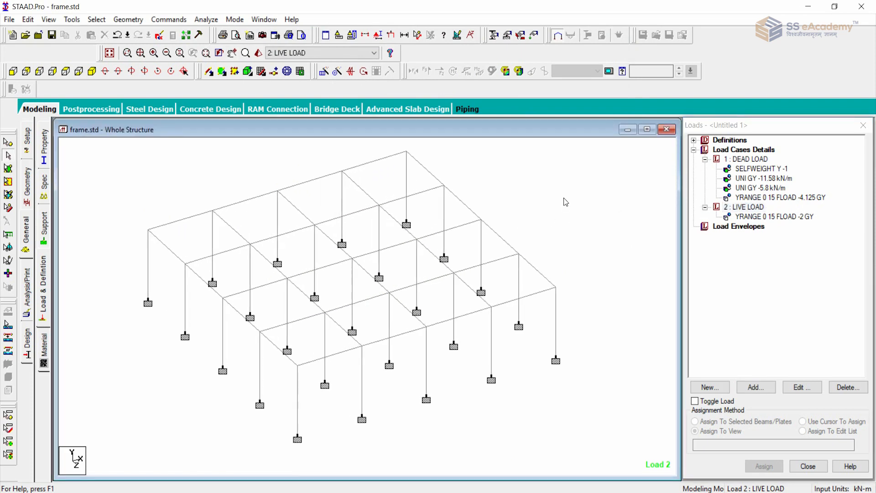
left_click(13, 71)
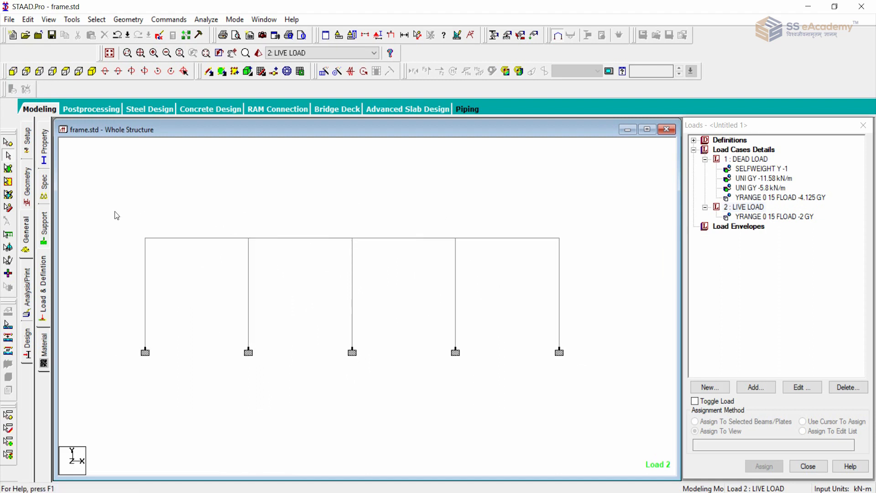
left_click_drag(121, 203, 579, 404)
left_click(92, 70)
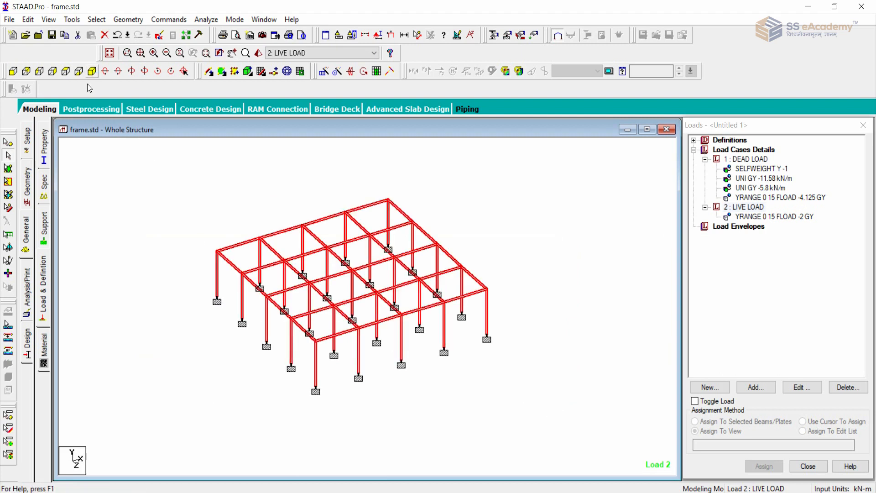
left_click(155, 215)
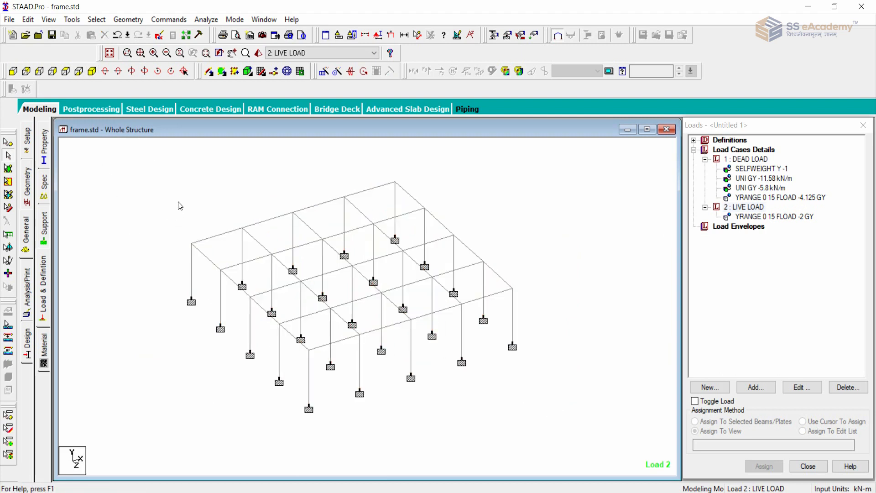
middle_click_drag(222, 202, 203, 205)
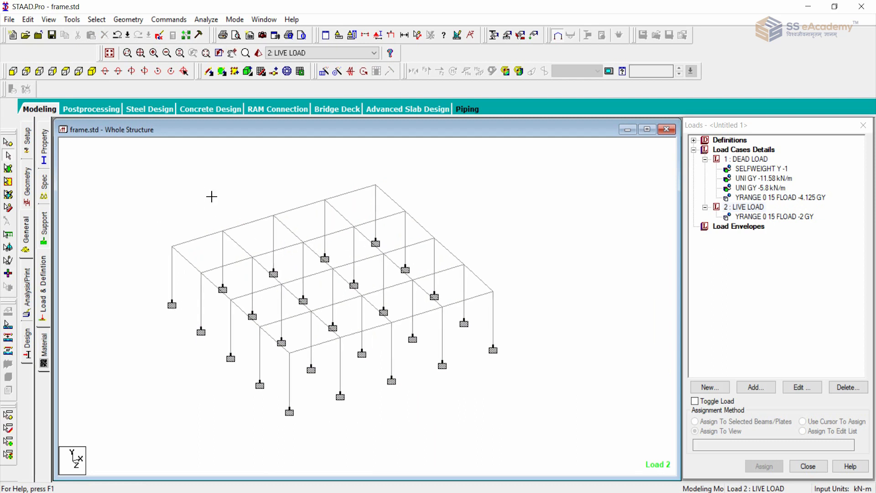
scroll(207, 193, "down", 1)
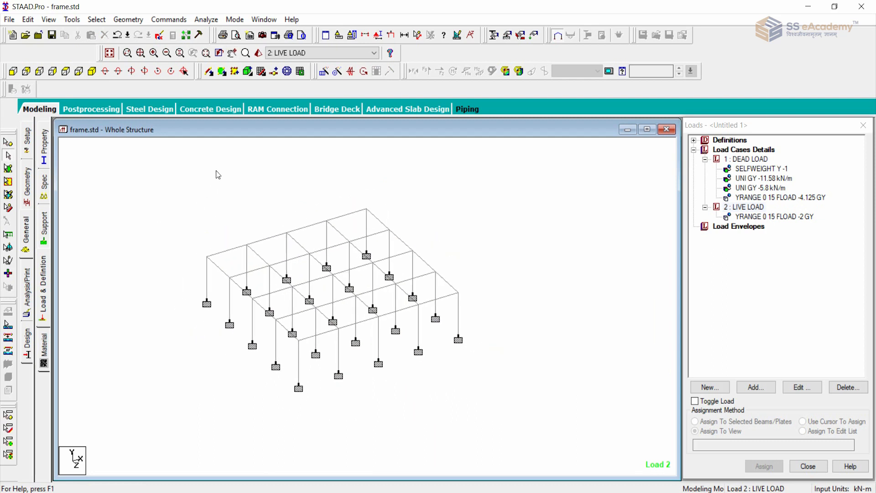
Repeat the whole frame upward in global Y in 2 steps at 3 m spacing, then clear the selection in the isometric view.
left_click(9, 72)
left_click_drag(144, 222, 554, 325)
left_click(324, 70)
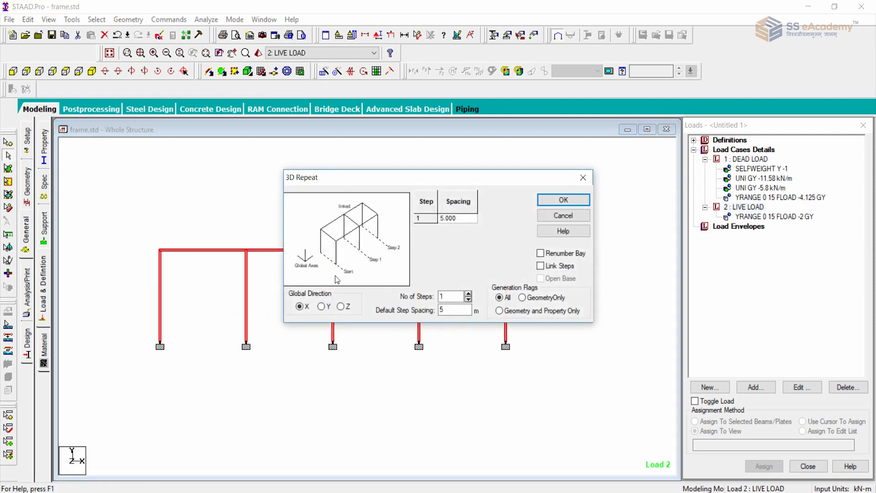
left_click(322, 306)
key("Tab")
type("3")
left_click(468, 295)
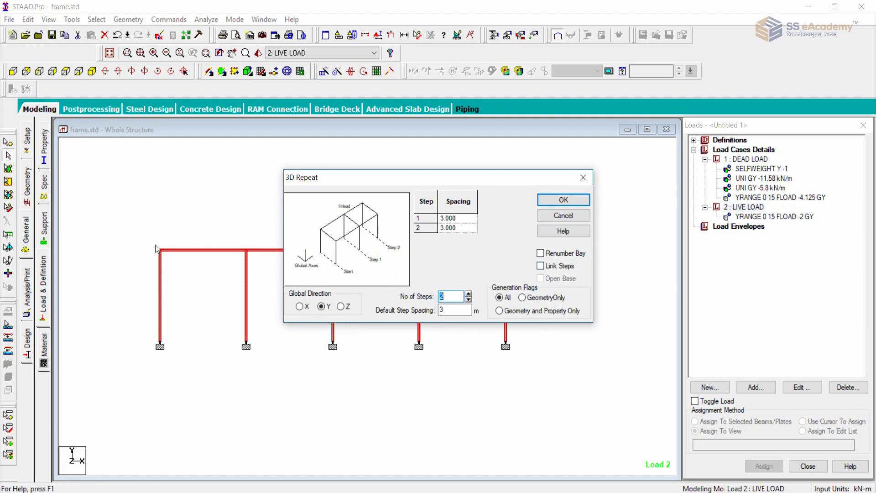
left_click(564, 200)
scroll(533, 252, "up", 3)
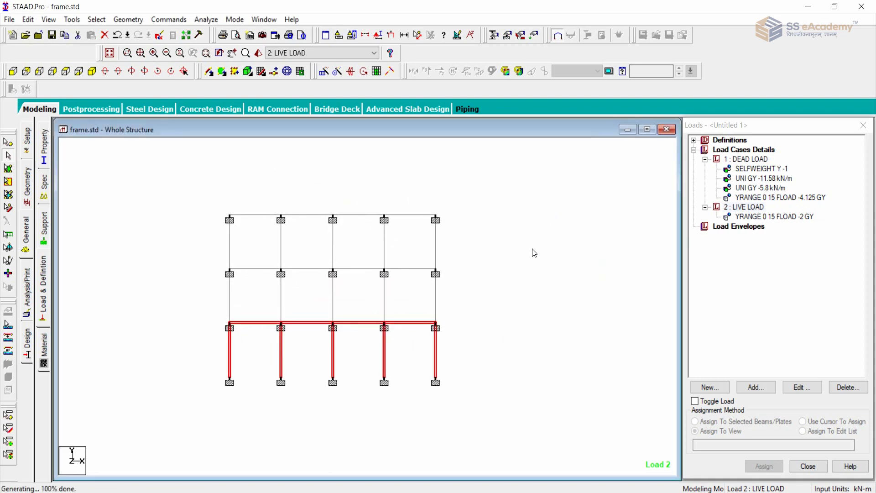
left_click(91, 71)
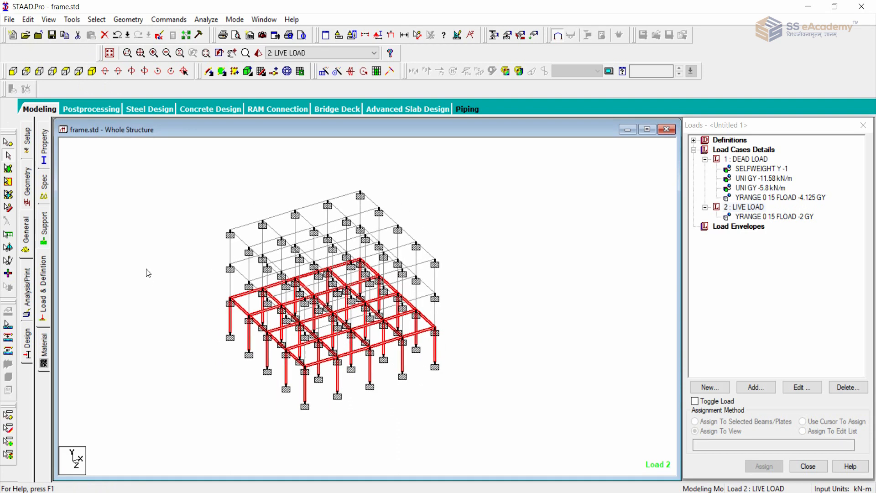
scroll(152, 273, "down", 2)
left_click(158, 256)
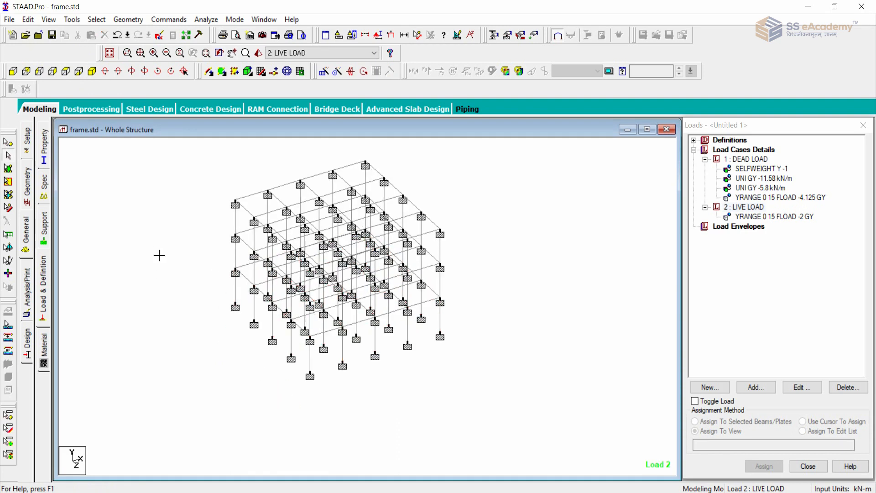
Assign No support to all nodes above the base in the front view, then return to the isometric view.
left_click(13, 70)
left_click(28, 231)
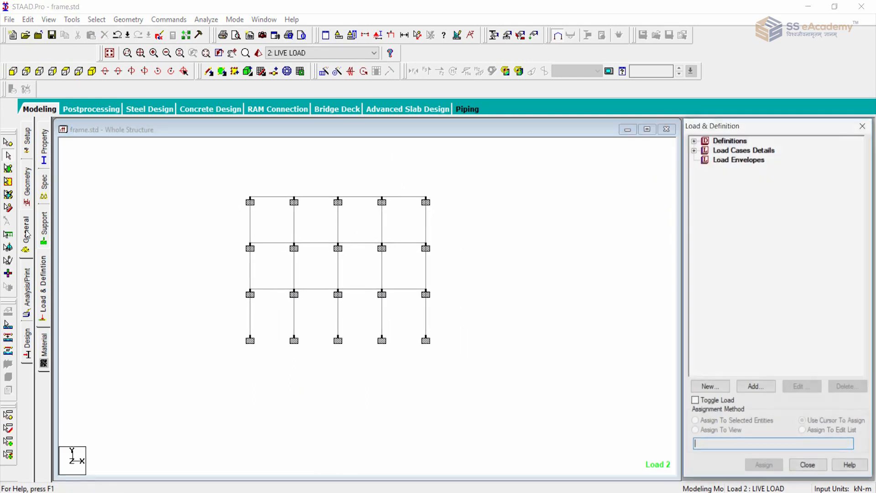
left_click(44, 228)
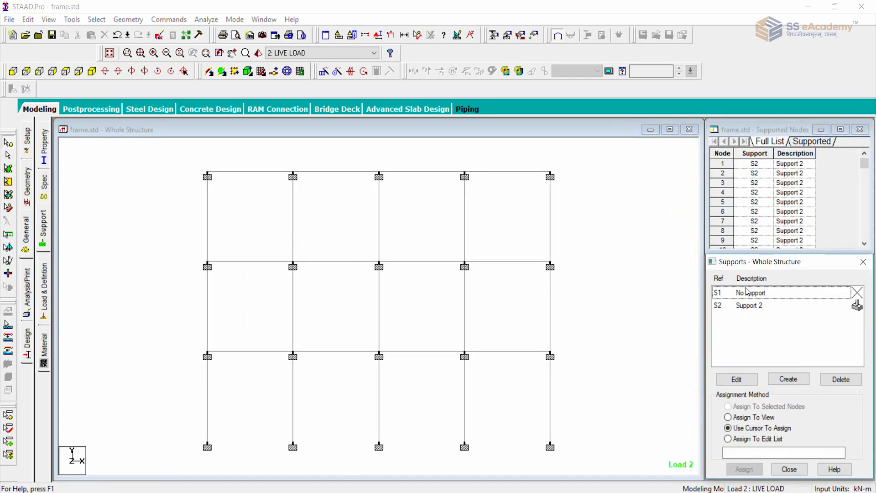
left_click(745, 294)
left_click_drag(166, 160, 589, 378)
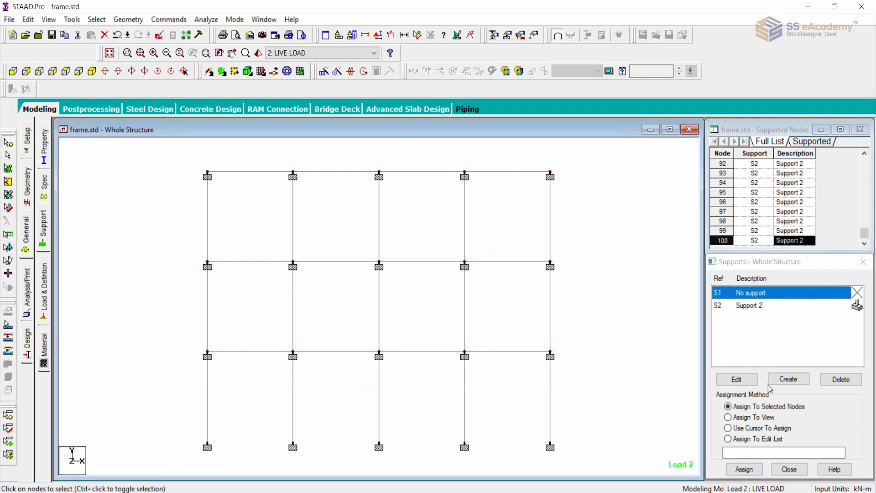
left_click(744, 469)
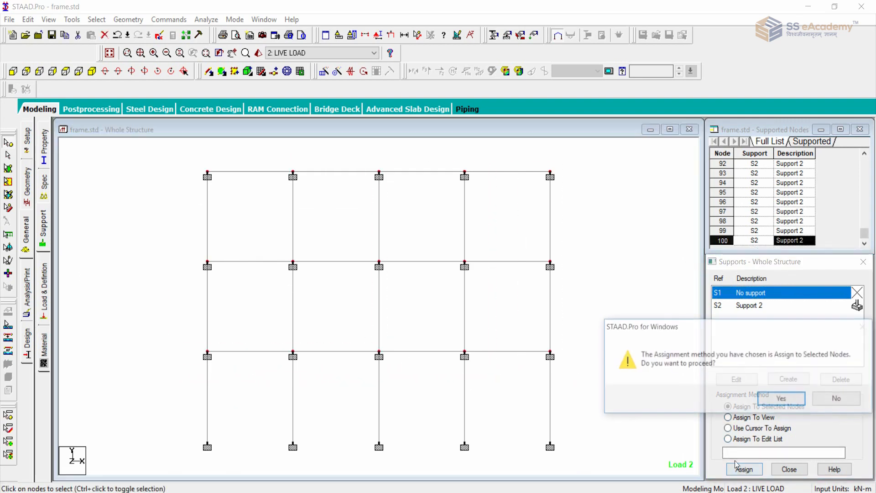
left_click(779, 398)
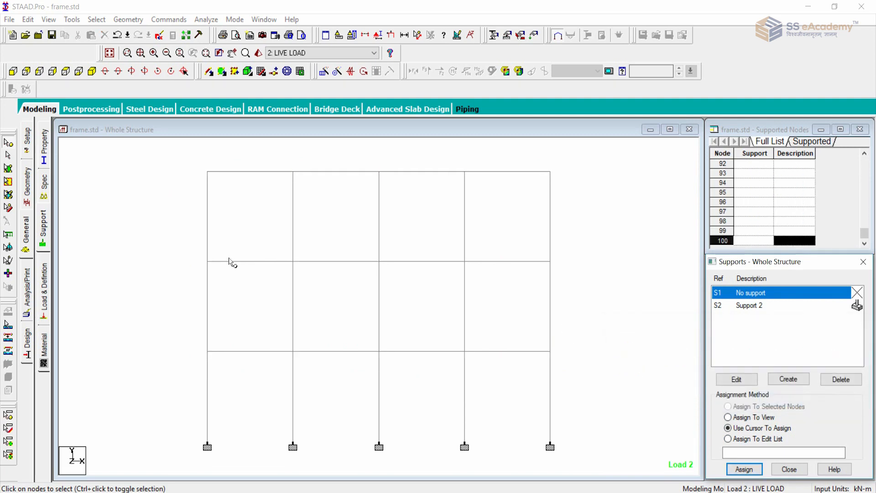
left_click(92, 71)
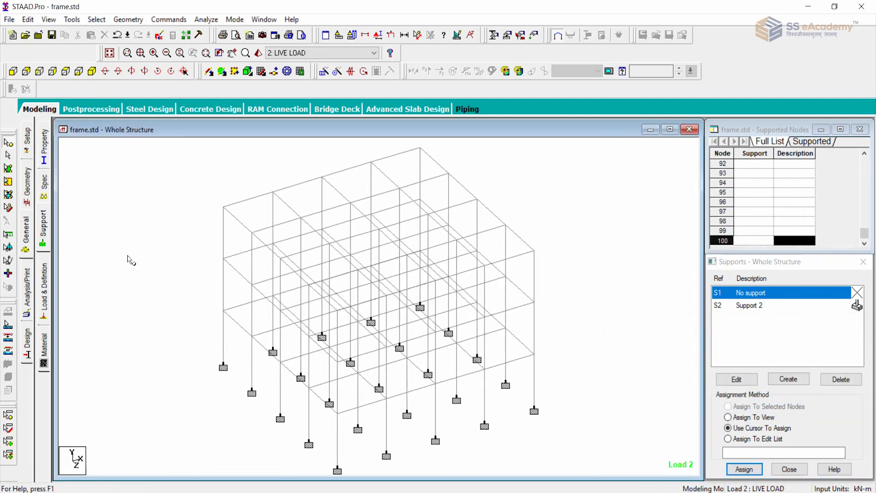
Highlight each load item of the DEAD LOAD case in turn to check which members of the three-storey frame it covers.
scroll(126, 263, "down", 2)
middle_click_drag(181, 304, 165, 276)
scroll(165, 276, "up", 1)
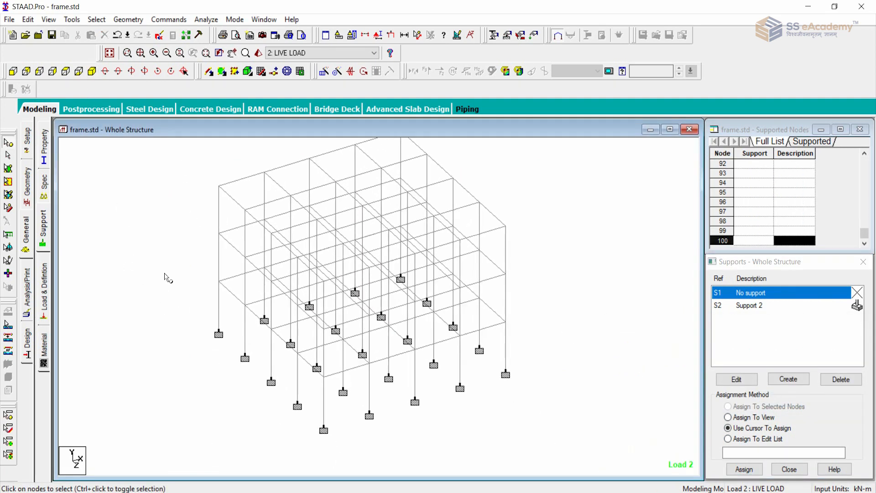
scroll(148, 276, "down", 1)
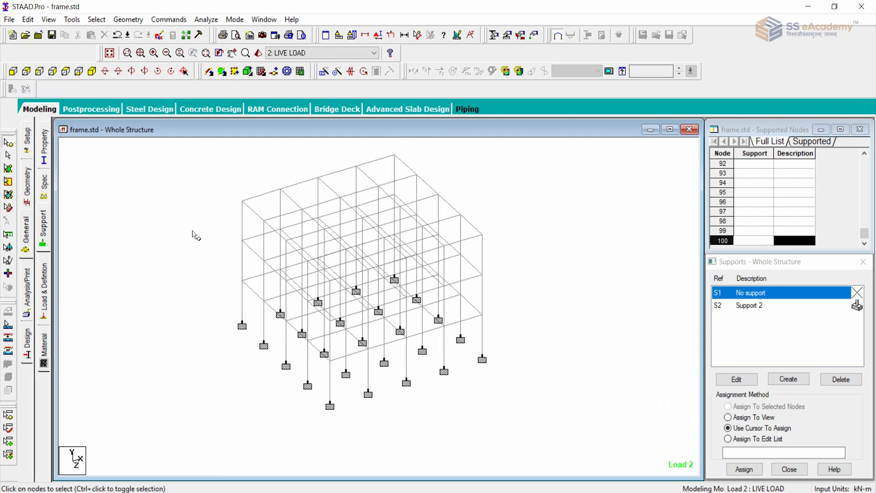
scroll(179, 234, "up", 1)
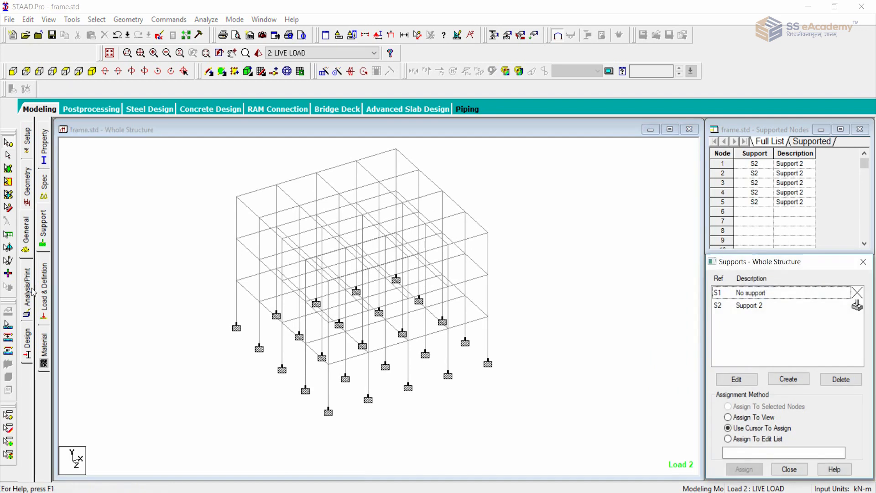
left_click(43, 292)
left_click(693, 149)
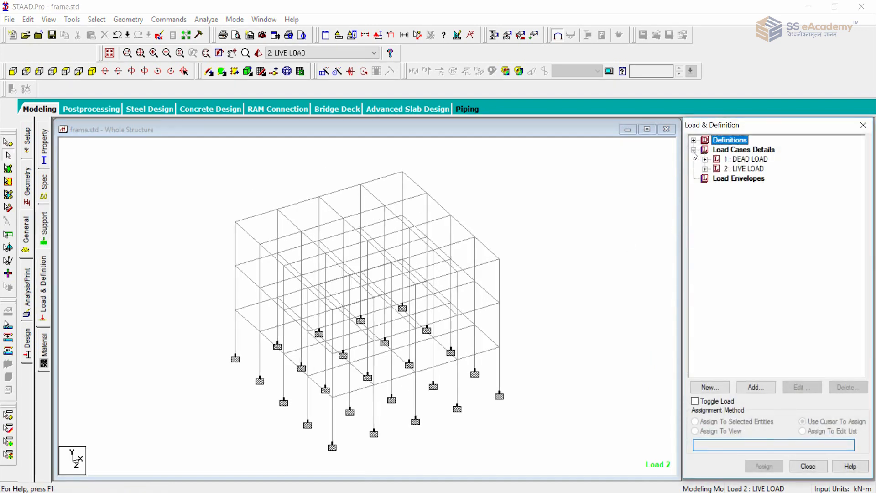
left_click(705, 159)
left_click(739, 169)
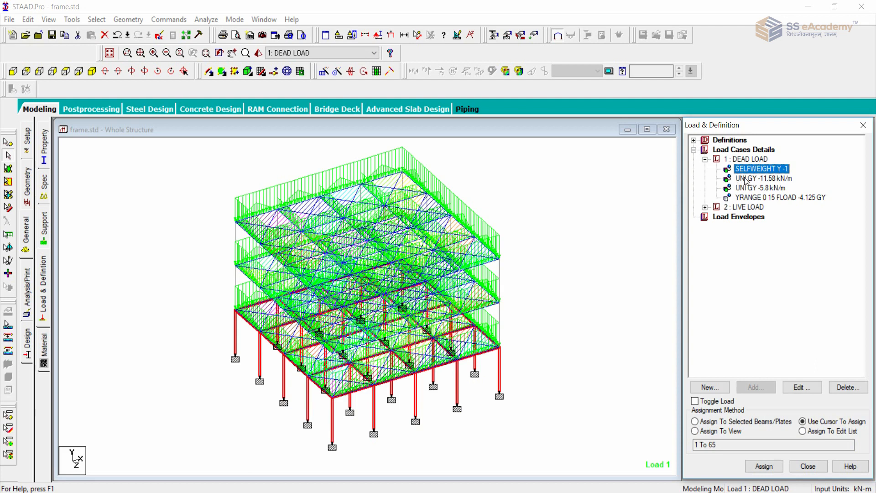
left_click(745, 179)
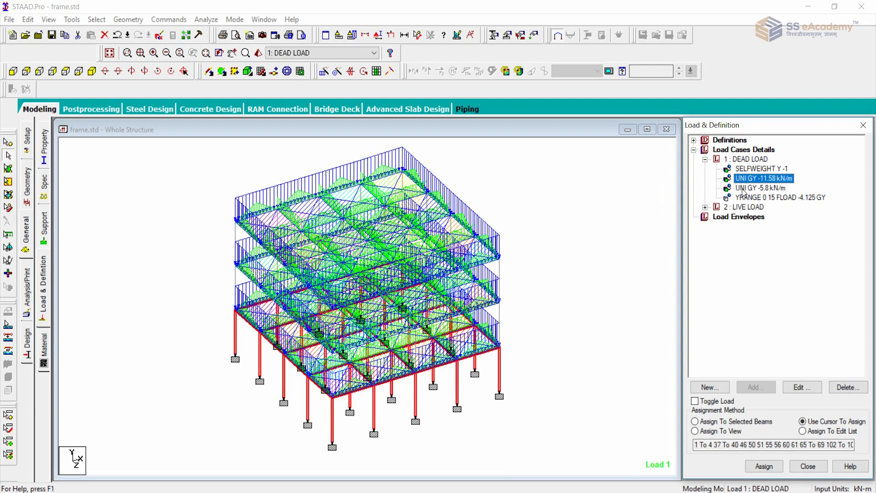
left_click(743, 188)
left_click(745, 198)
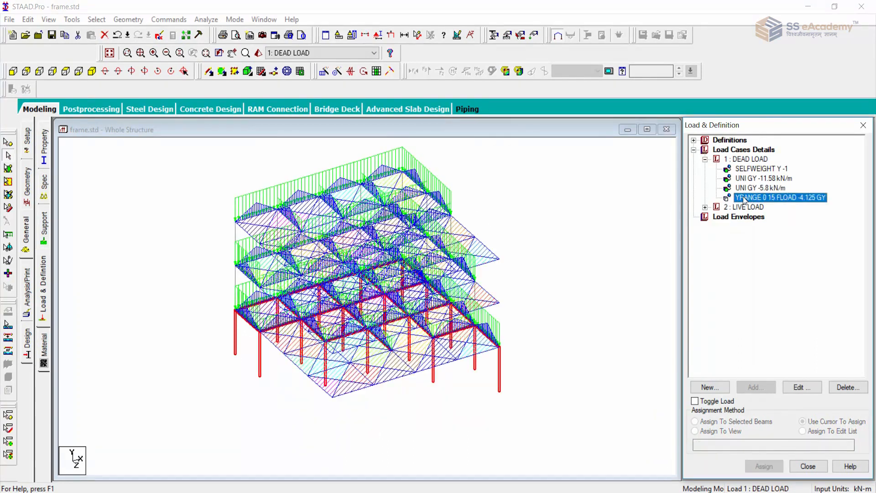
Assign the SELFWEIGHT Y -1 load of the DEAD LOAD case to the whole view.
left_click(748, 170)
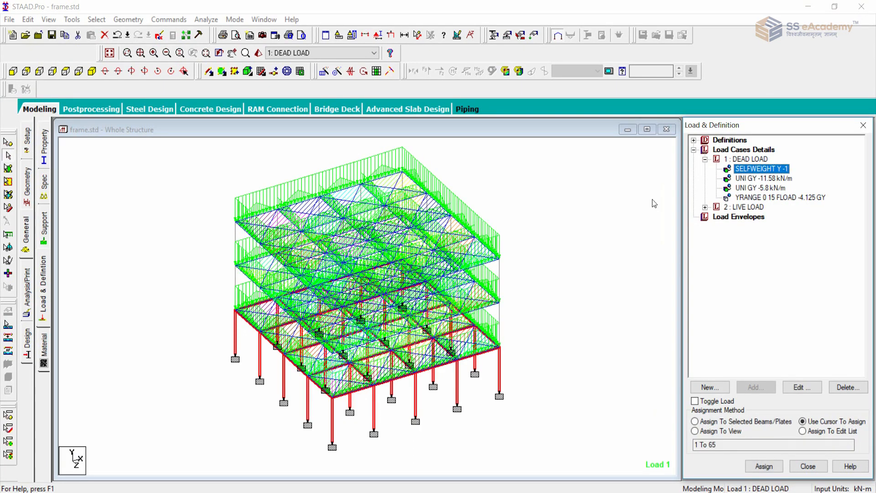
left_click(721, 432)
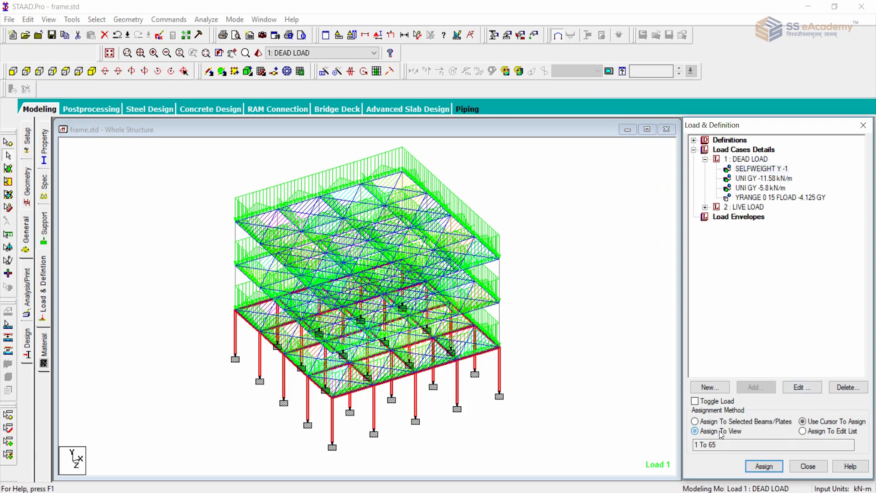
left_click(764, 466)
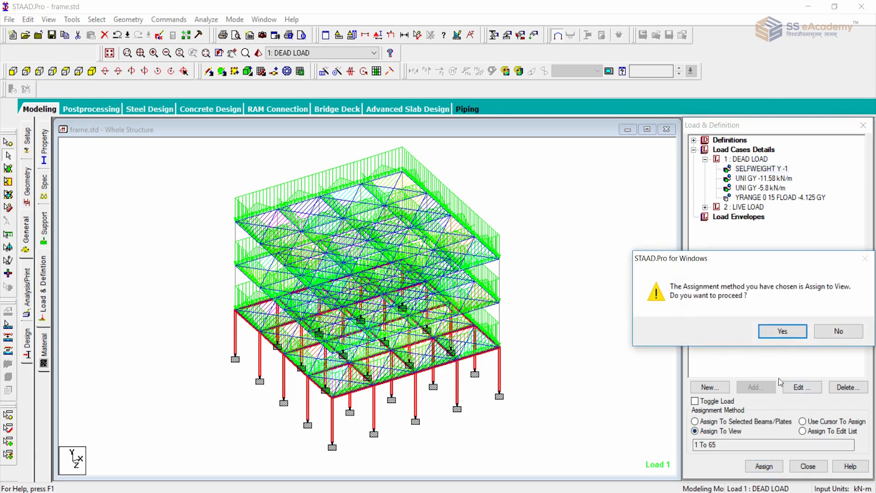
left_click(784, 330)
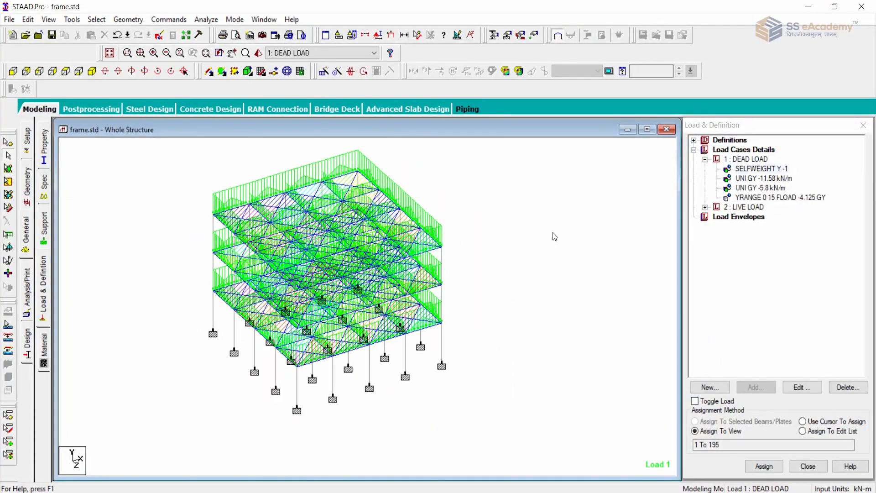
Review the load items of the DEAD LOAD and LIVE LOAD cases on all storeys, then clear the highlight.
left_click(768, 169)
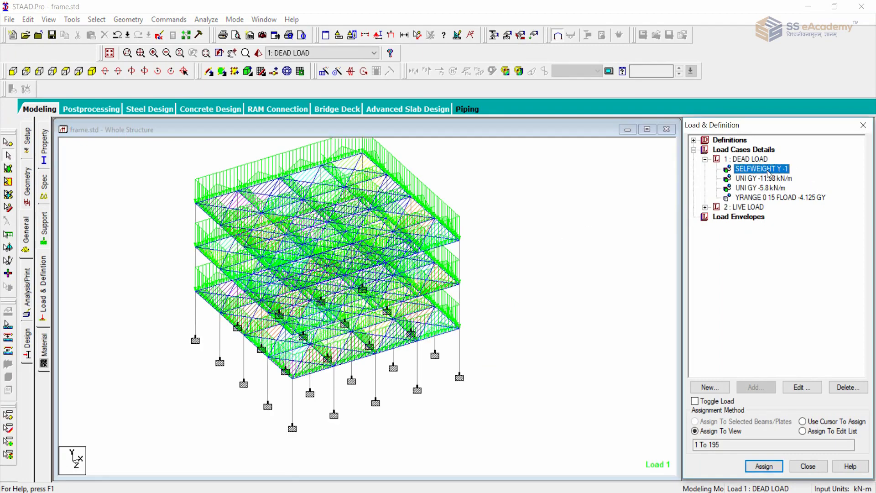
left_click(769, 178)
left_click(767, 188)
left_click(765, 197)
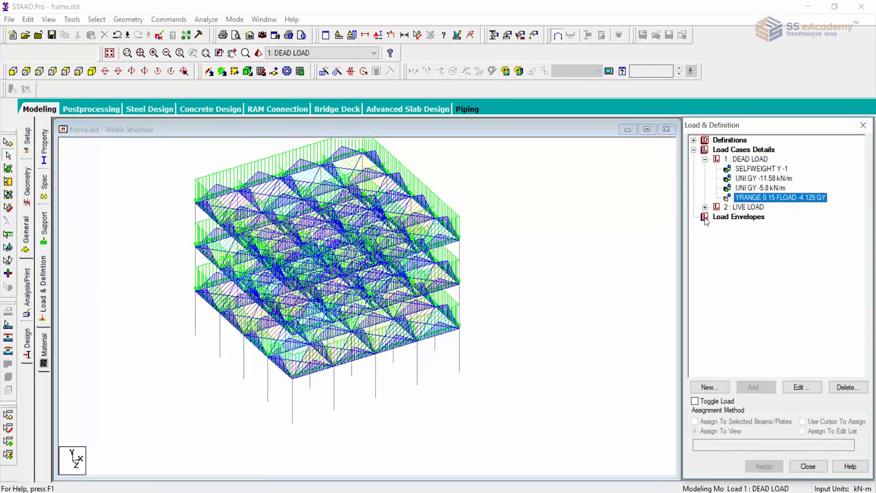
left_click(705, 207)
left_click(751, 217)
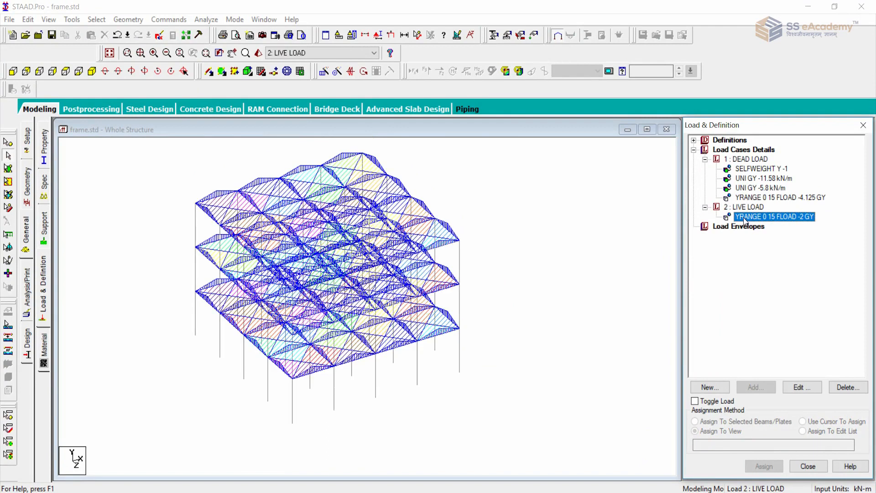
left_click(549, 222)
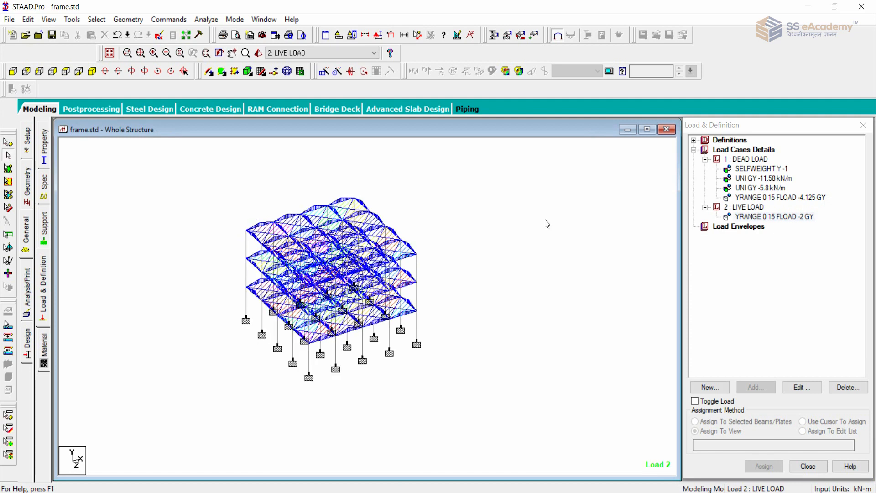
Generate automatic load combinations with the Indian Code and the Genral_Structures category, and add them to the load cases.
left_click(164, 19)
mouse_move(204, 198)
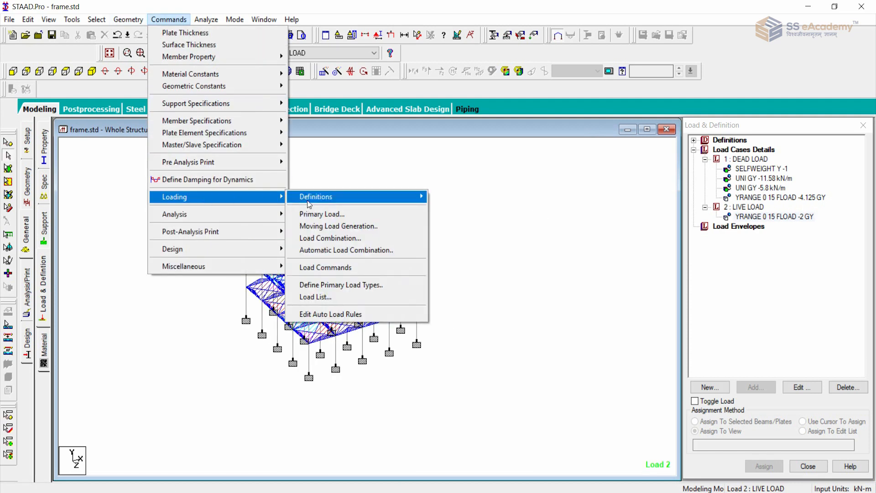
left_click(361, 251)
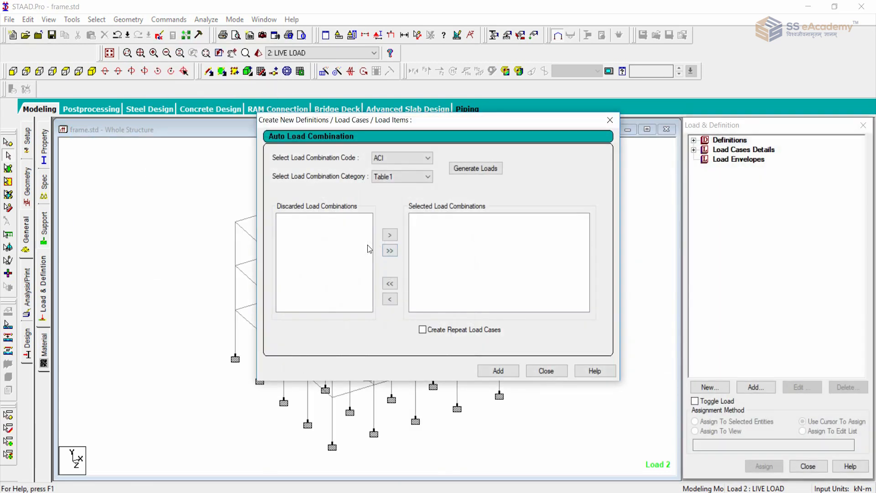
left_click(408, 158)
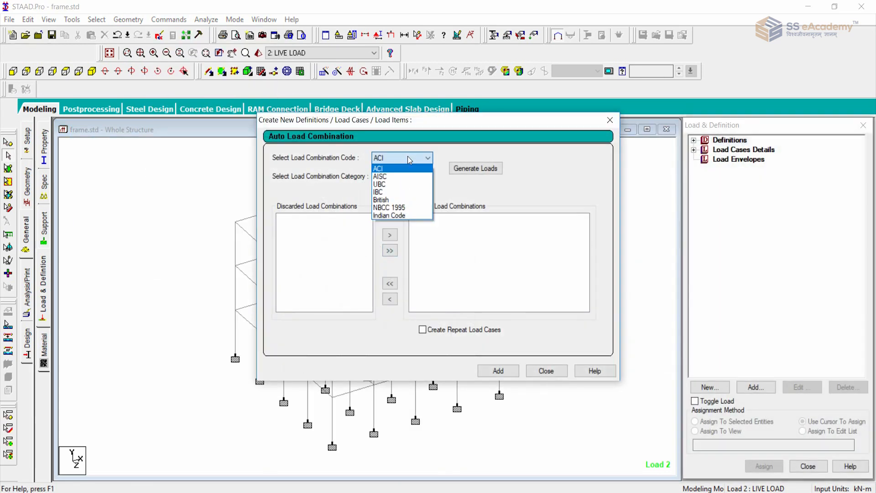
left_click(407, 157)
left_click(407, 158)
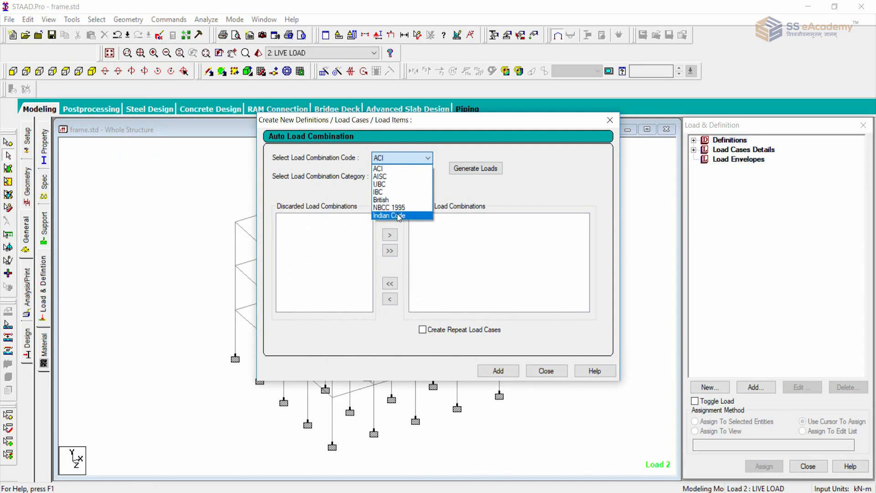
left_click(389, 215)
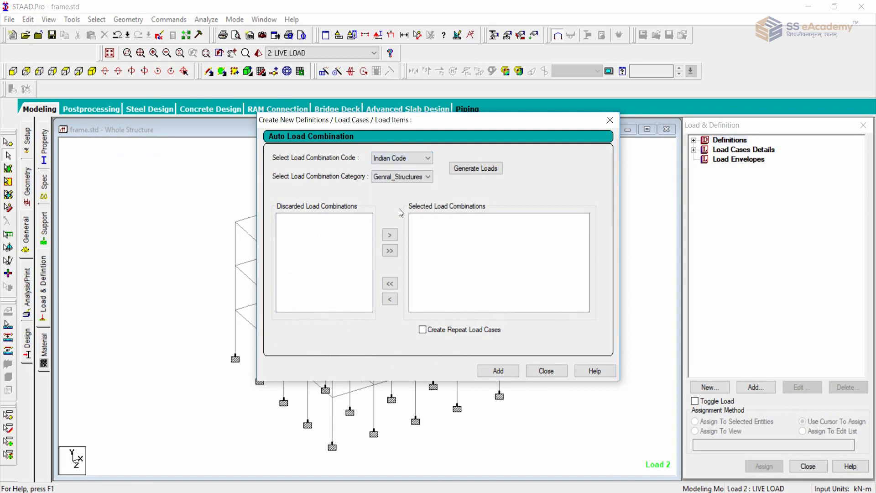
left_click(469, 171)
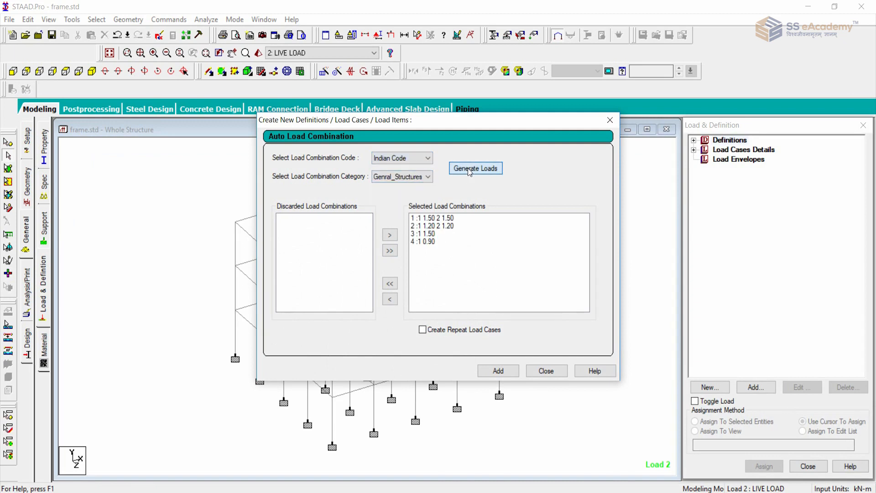
left_click(498, 370)
left_click(546, 370)
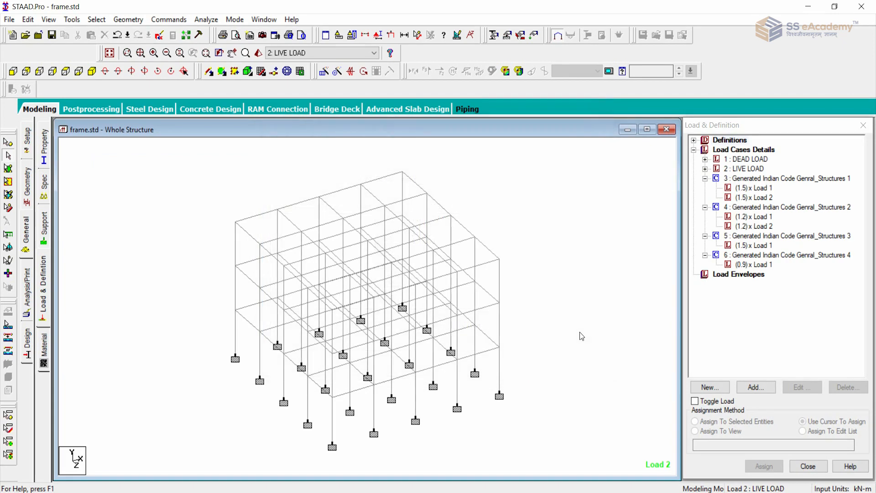
Look through the four generated Indian Code load combinations and their load factors.
left_click(744, 179)
left_click(751, 208)
left_click(748, 237)
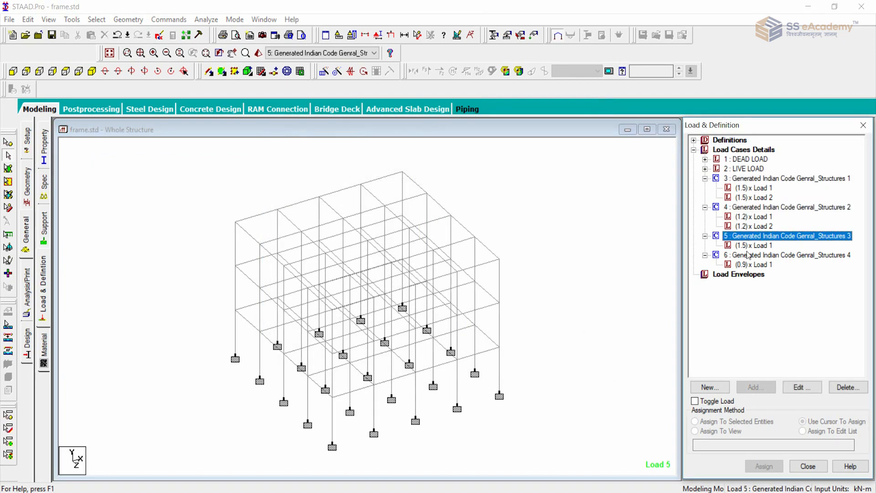
left_click(745, 256)
left_click(601, 245)
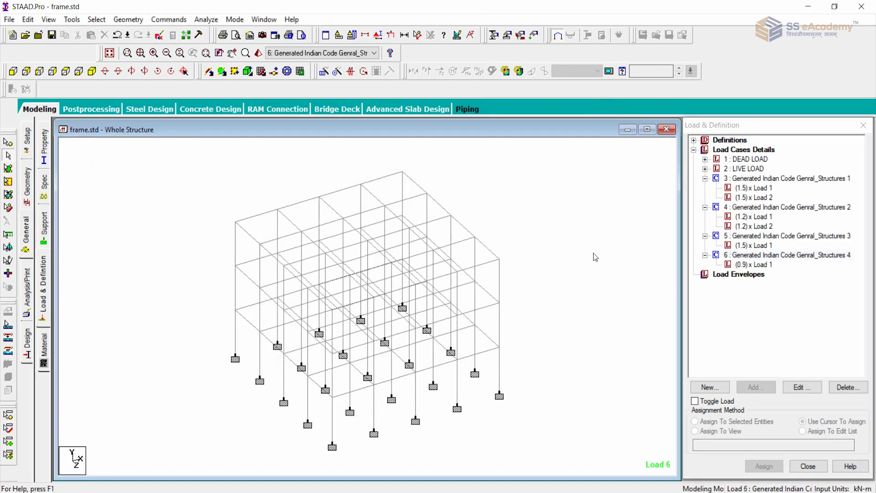
middle_click_drag(593, 253, 583, 231)
scroll(582, 231, "up", 2)
scroll(583, 230, "down", 4)
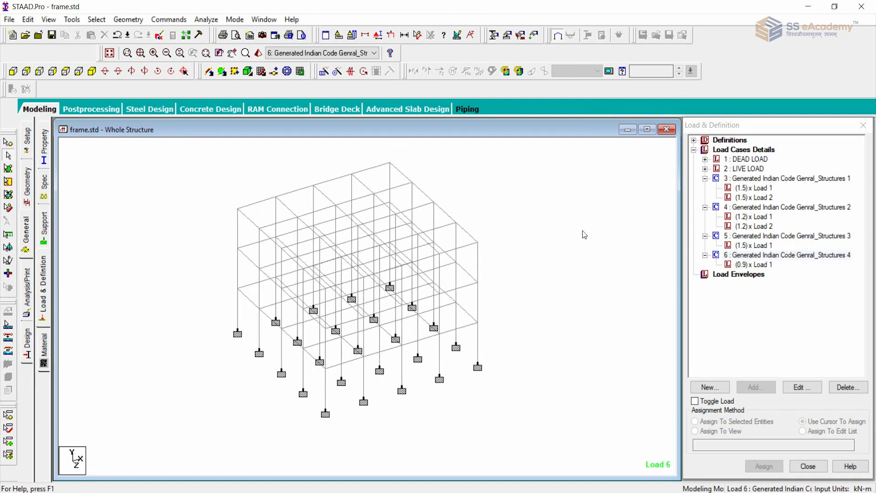
scroll(585, 234, "up", 1)
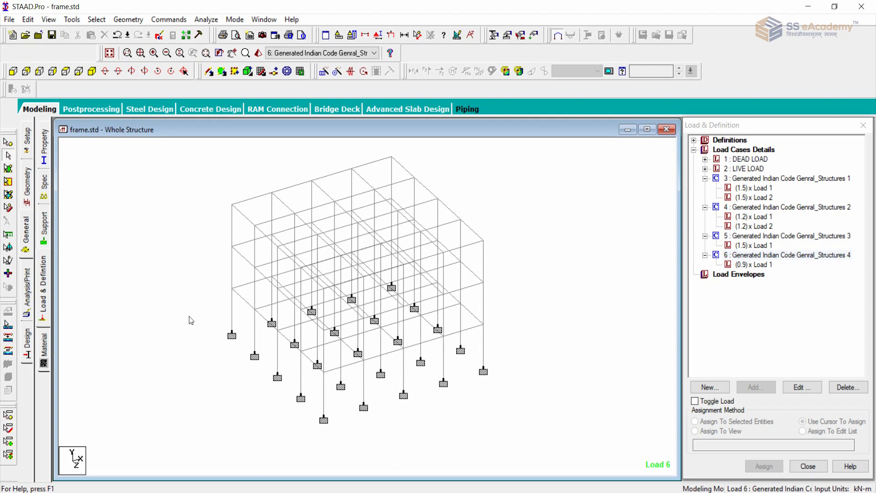
left_click(46, 294)
left_click(96, 239)
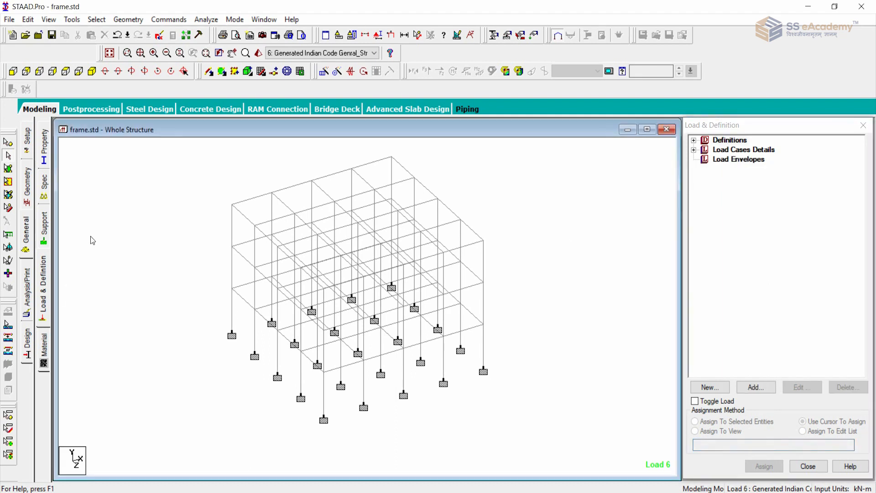
left_click(12, 70)
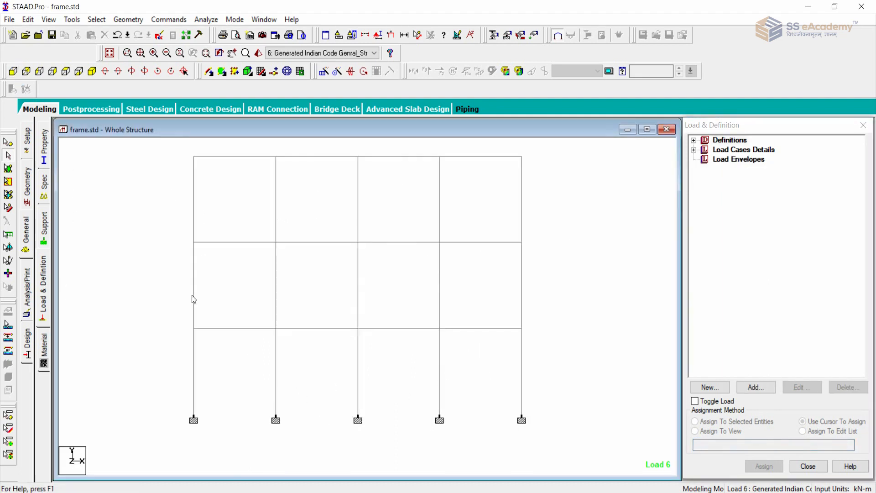
scroll(187, 294, "down", 1)
left_click(92, 71)
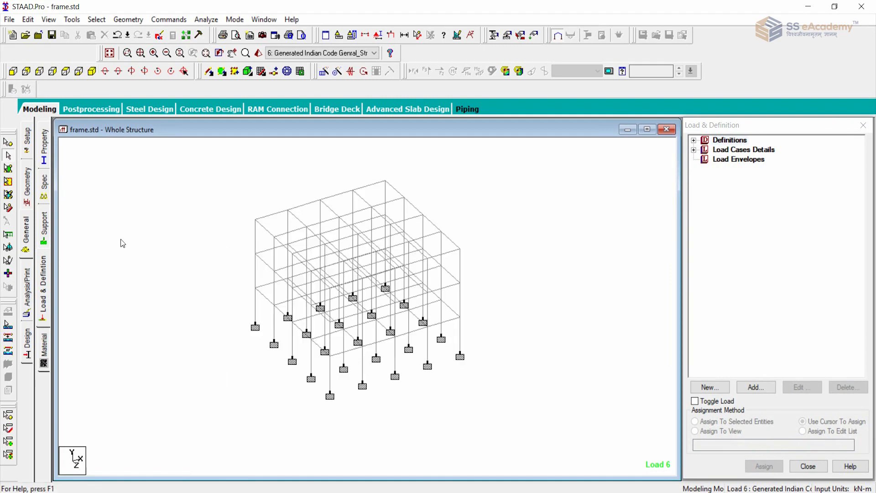
Review the list of load cases and combinations and the analysis commands available for the frame.
scroll(133, 260, "up", 1)
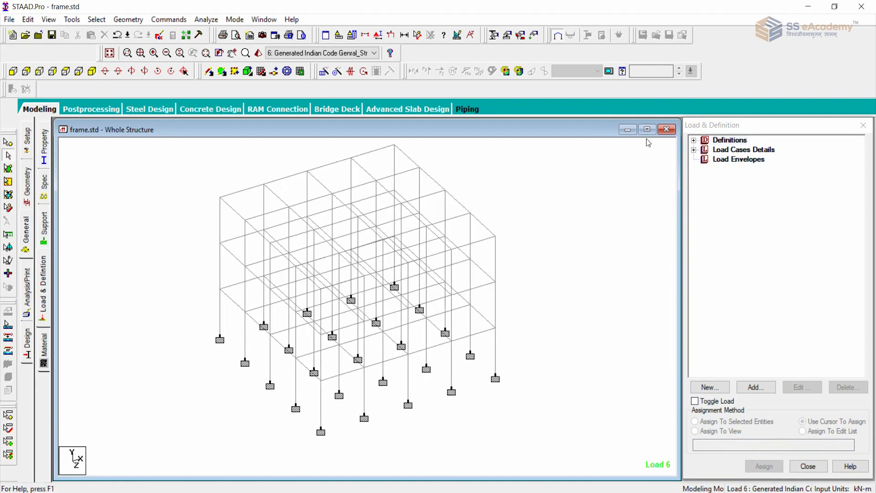
left_click(691, 157)
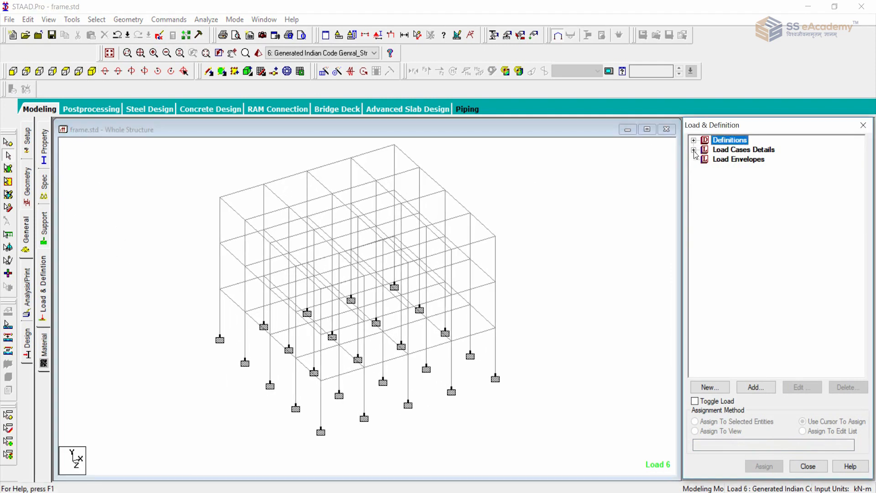
left_click(694, 150)
left_click(705, 169)
left_click(705, 170)
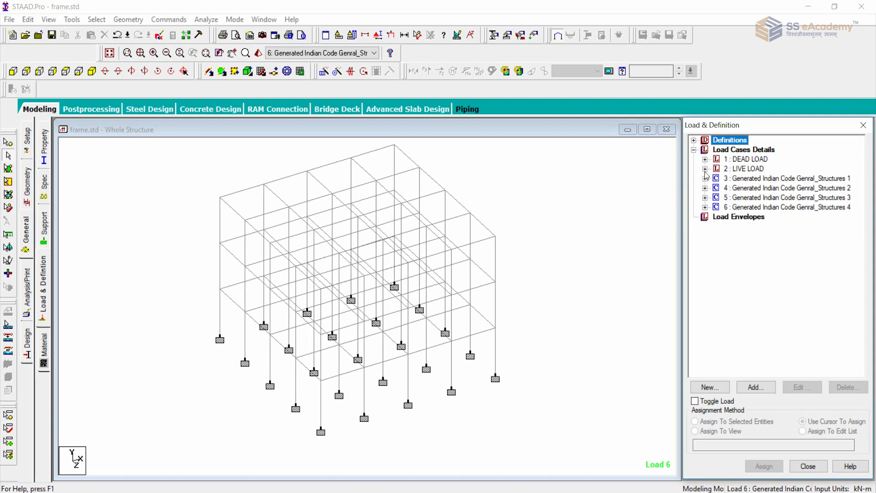
left_click(591, 213)
left_click(169, 19)
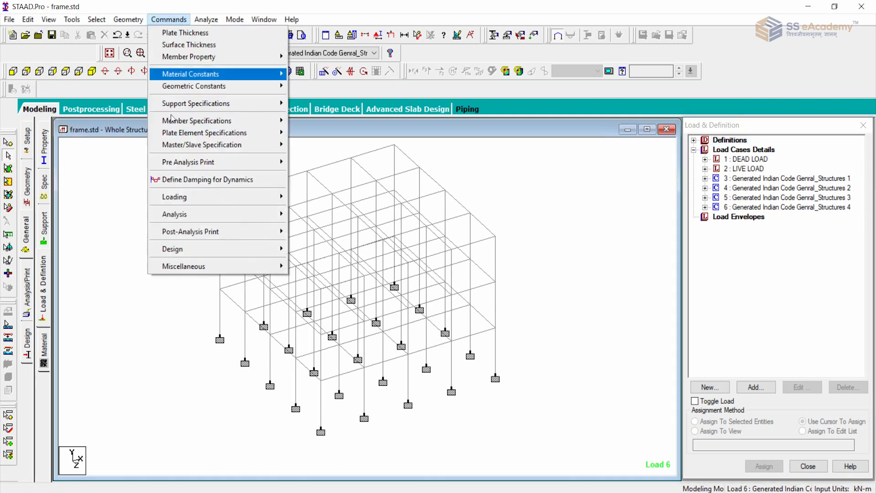
mouse_move(245, 224)
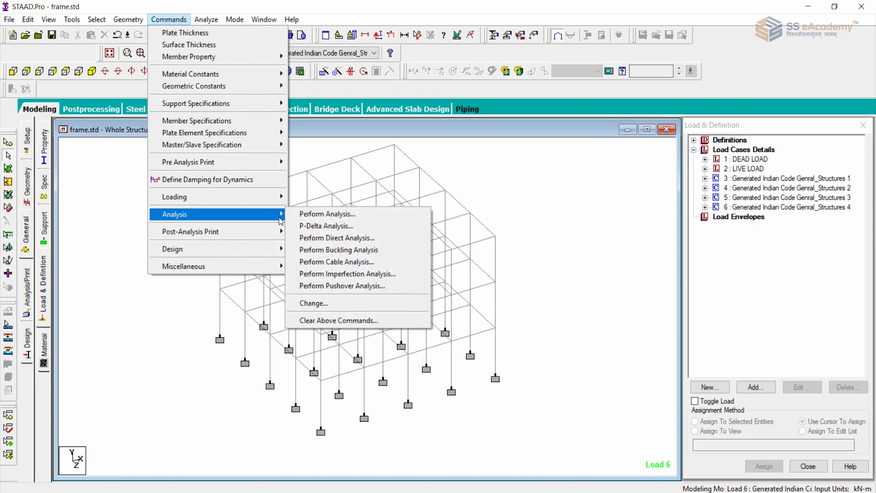
left_click(565, 223)
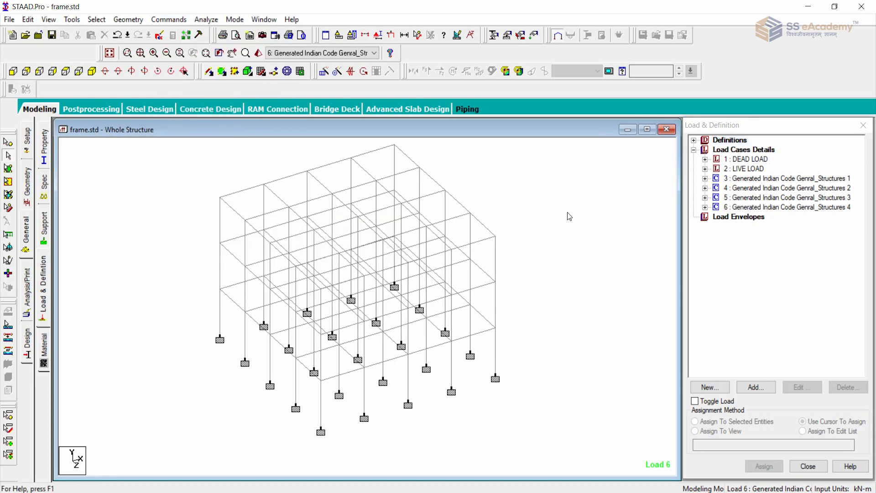
scroll(569, 216, "down", 3)
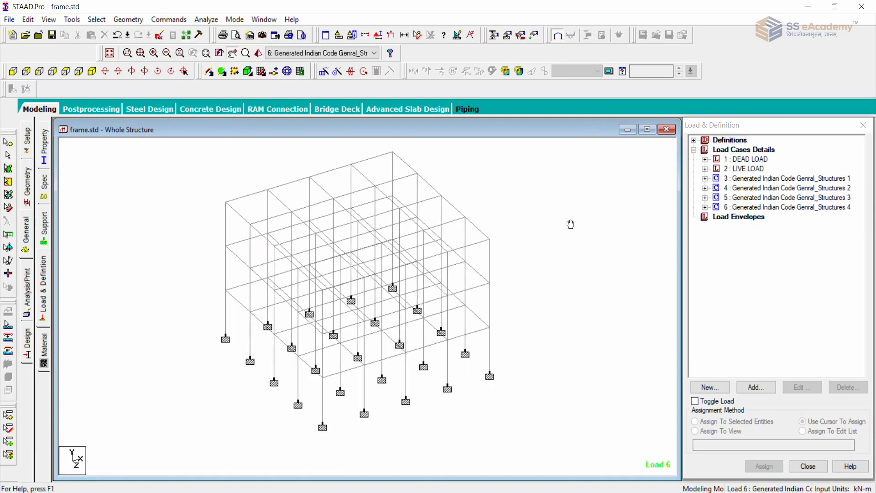
scroll(570, 223, "down", 3)
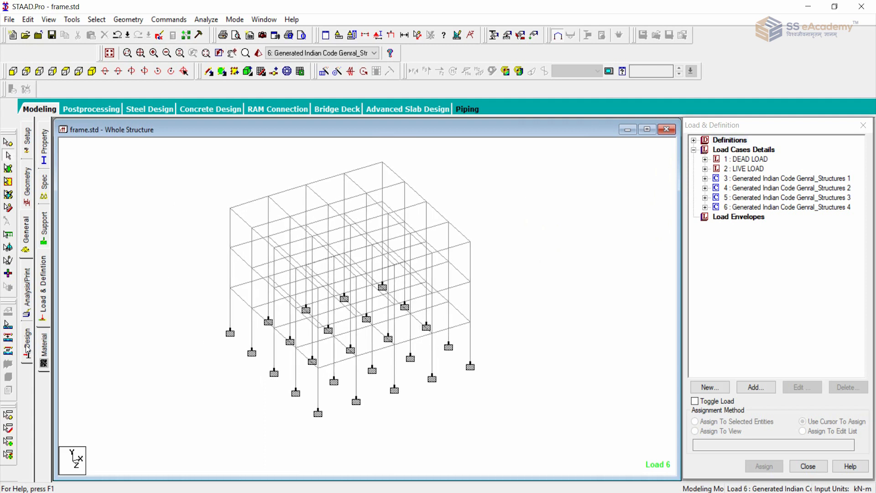
Open the concrete design settings for the whole structure and set the current design code to IS456.
left_click(27, 349)
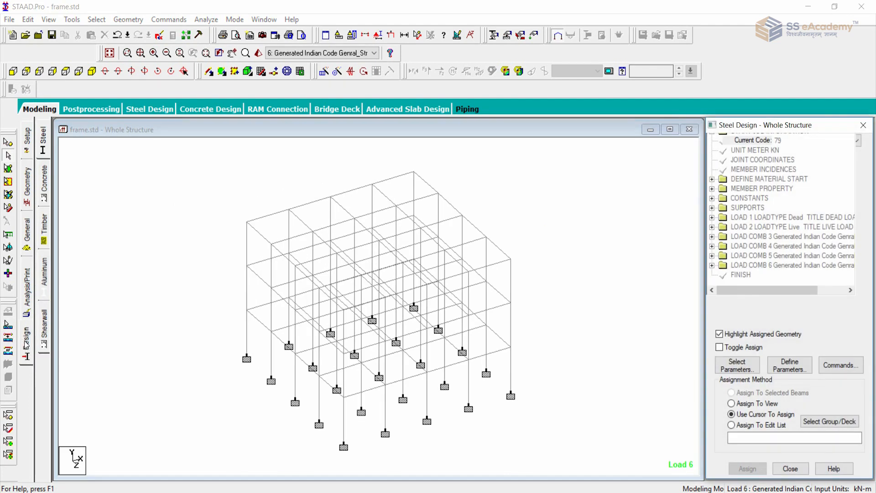
left_click(44, 186)
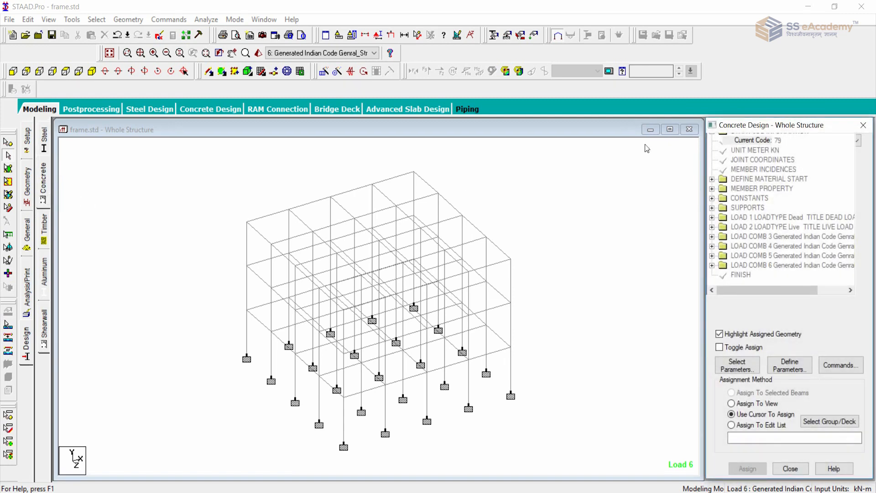
left_click(785, 140)
left_click(805, 140)
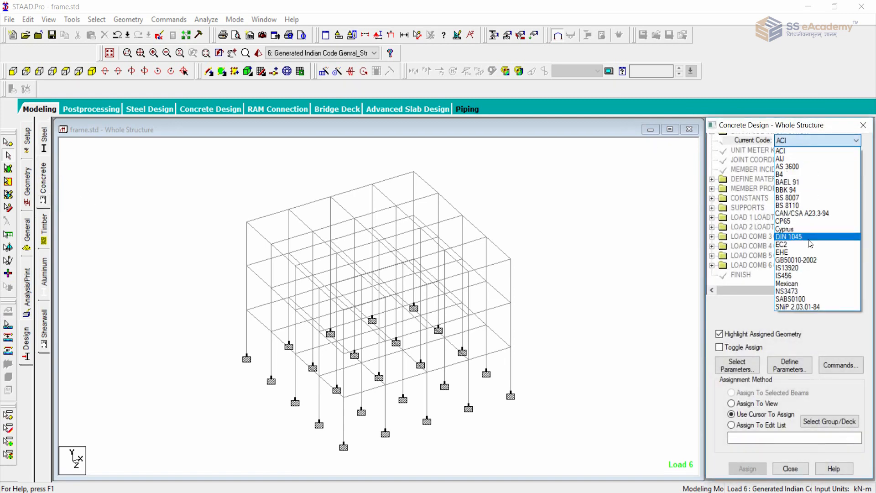
left_click(814, 276)
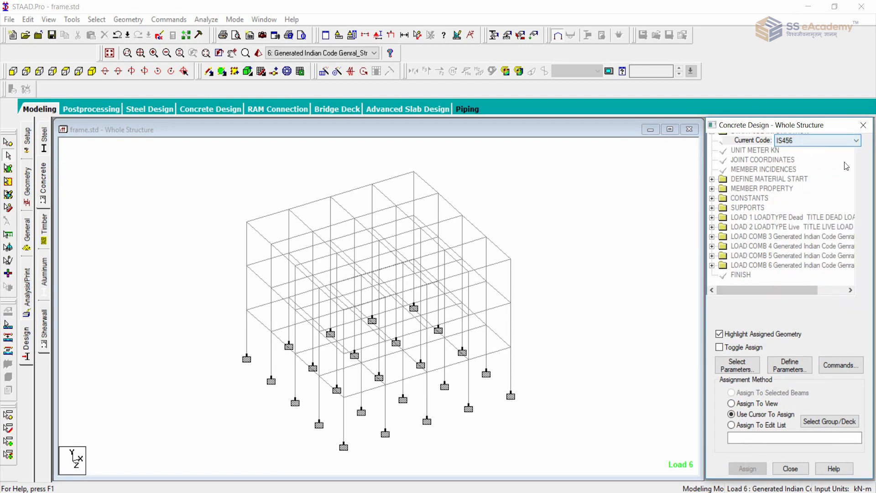
Examine the IS456 concrete design parameters, including CLEAR for the reinforcement cover and FYMAIN for the main steel yield strength.
left_click(794, 374)
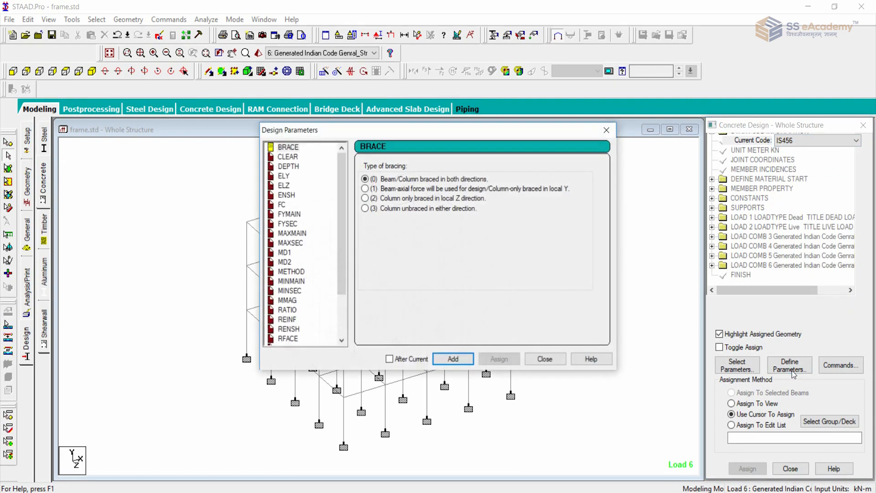
left_click_drag(426, 129, 336, 81)
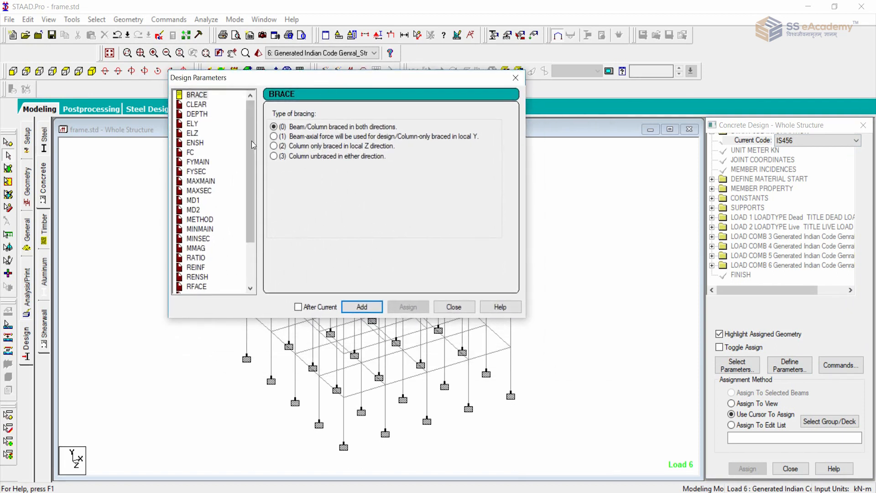
left_click(197, 104)
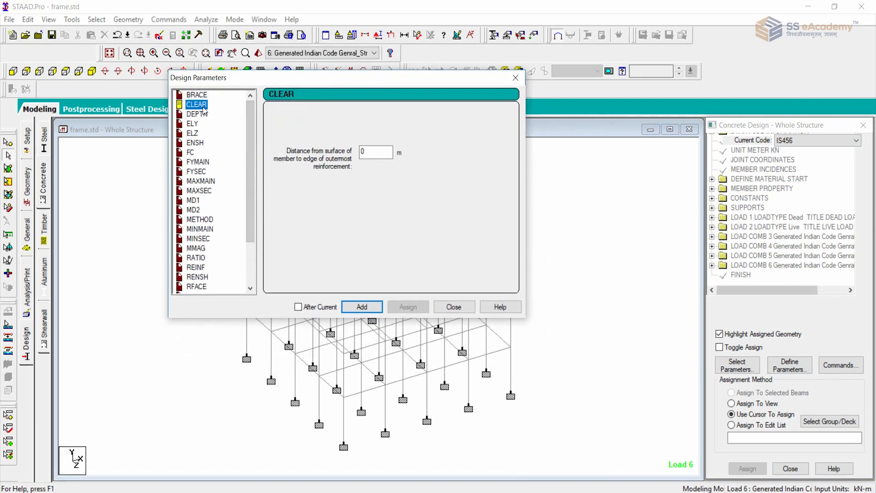
left_click(205, 163)
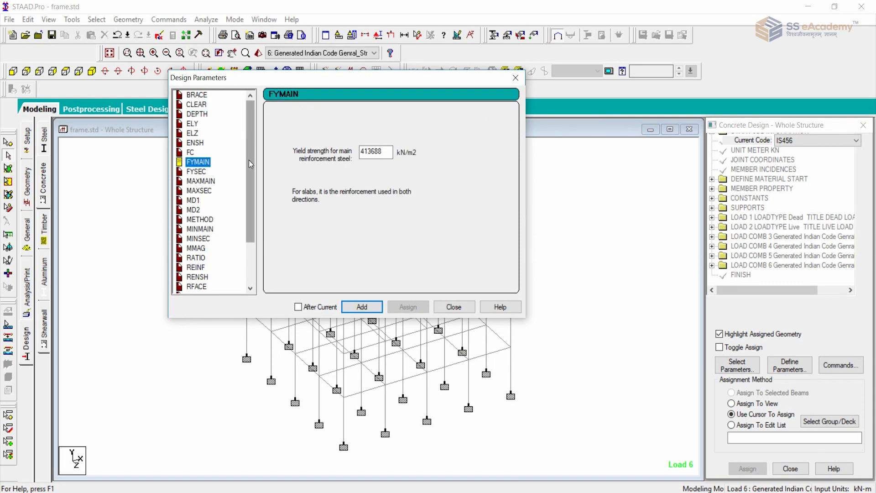
scroll(250, 164, "down", 2)
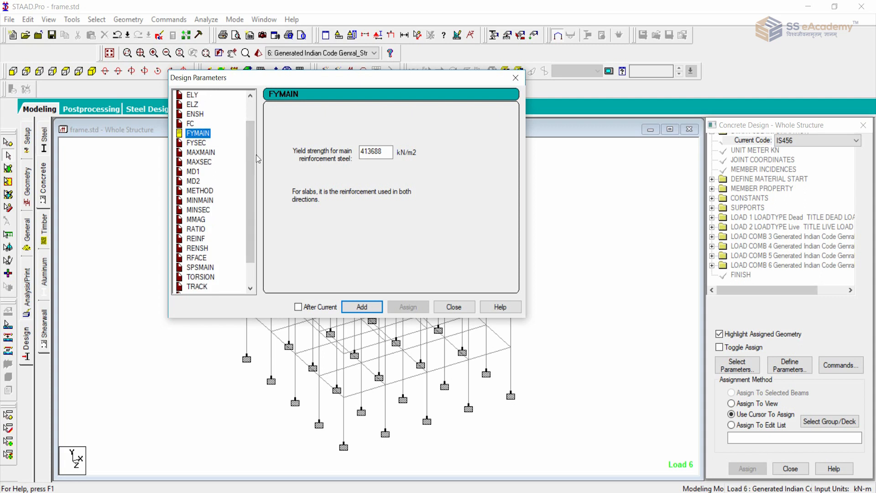
mouse_move(252, 191)
left_mouse_down()
mouse_move(248, 246)
mouse_move(259, 188)
left_mouse_up()
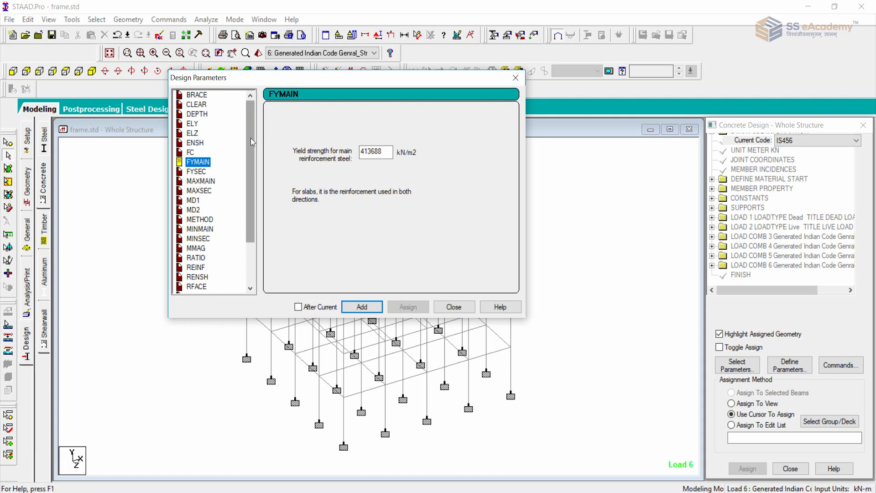
mouse_move(250, 127)
left_mouse_down()
mouse_move(248, 201)
mouse_move(250, 135)
mouse_move(261, 133)
left_mouse_up()
left_click(515, 78)
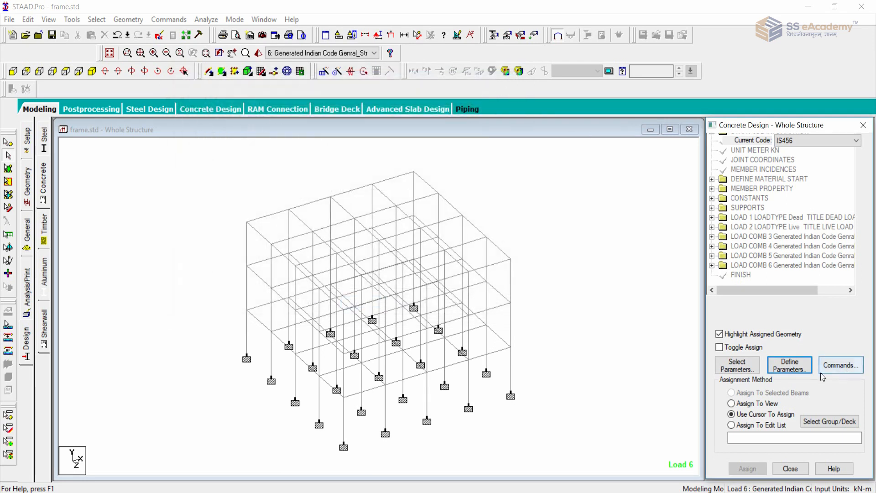
Look through the full list of IS456 design parameters again and briefly check the design commands.
left_click(790, 370)
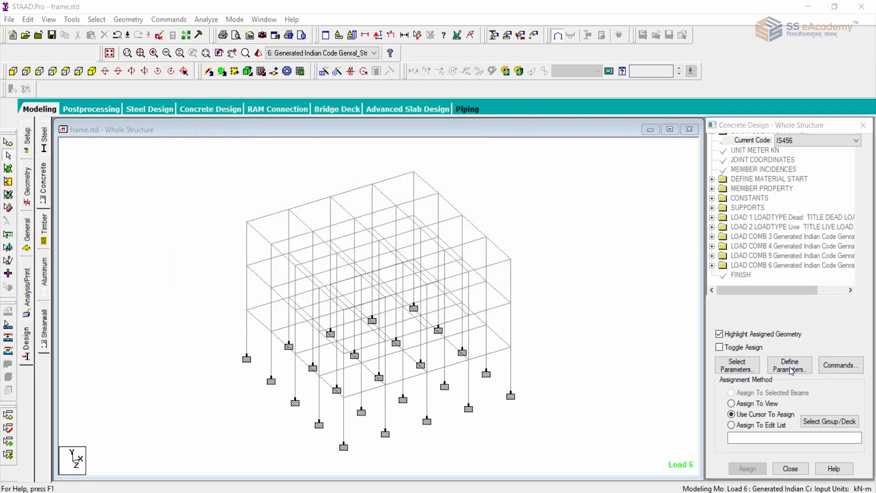
left_click_drag(341, 267, 356, 308)
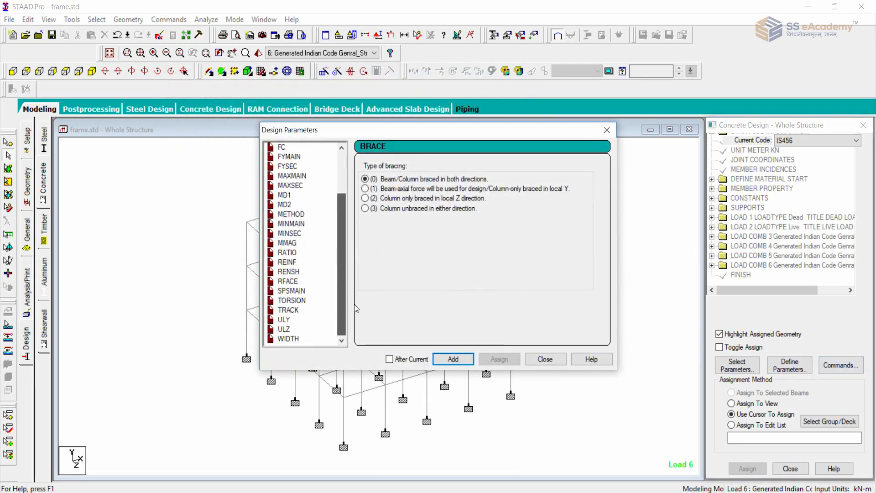
left_click(557, 363)
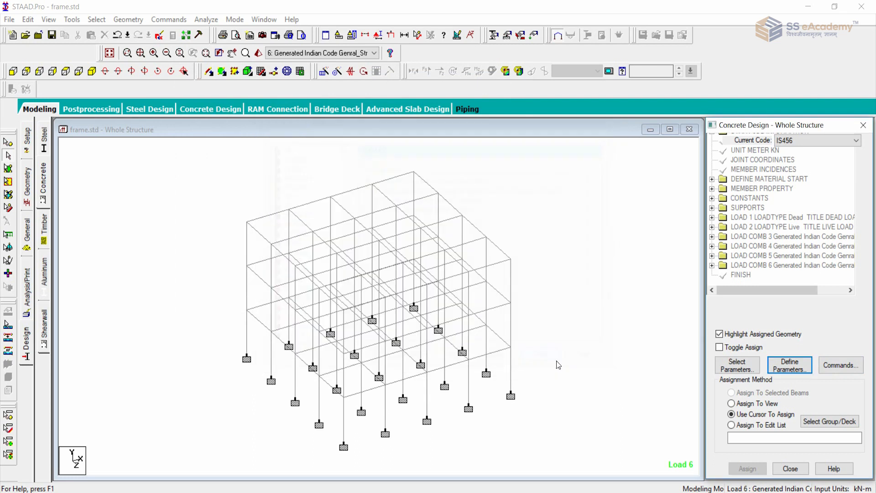
left_click(841, 366)
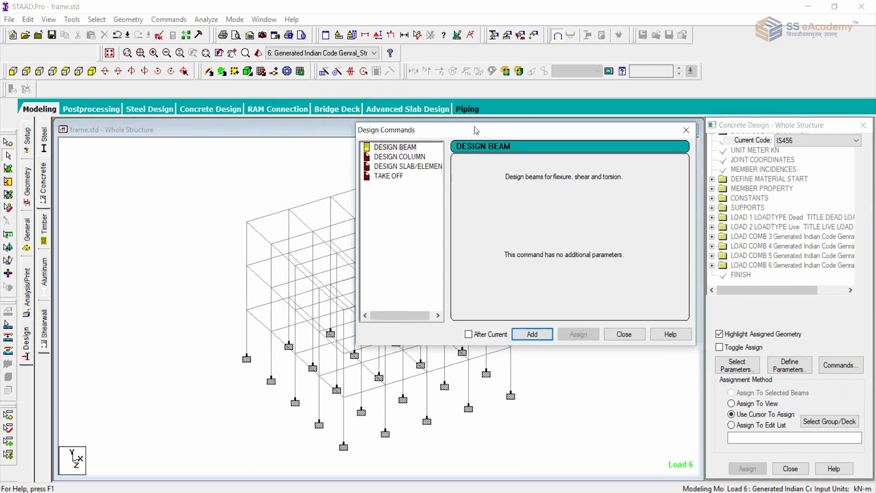
left_click(658, 116)
left_click(790, 365)
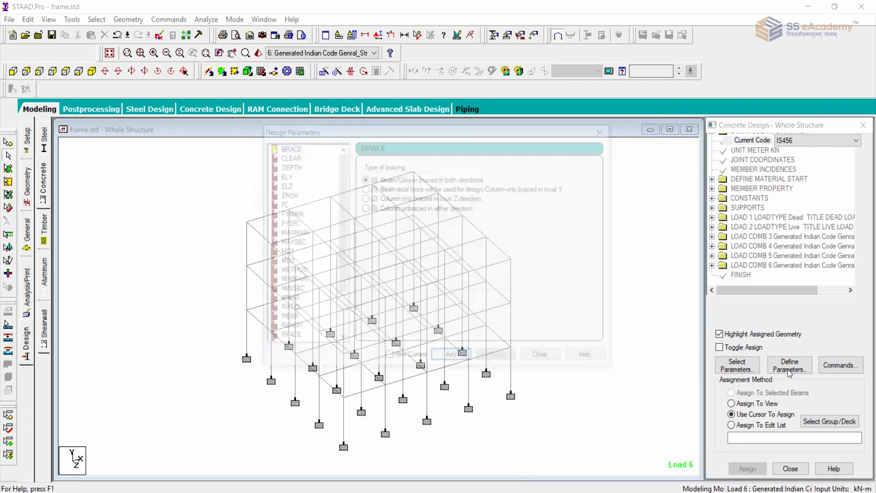
left_click_drag(455, 136, 432, 84)
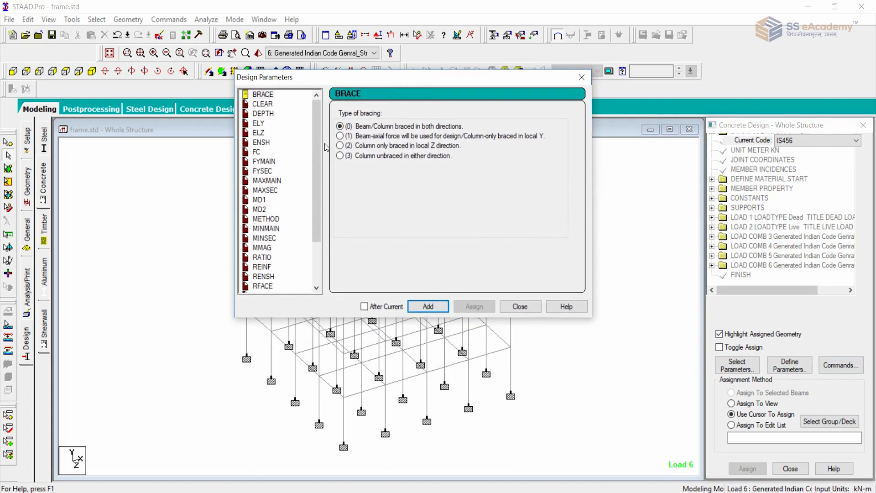
left_click_drag(316, 155, 325, 114)
left_click(582, 77)
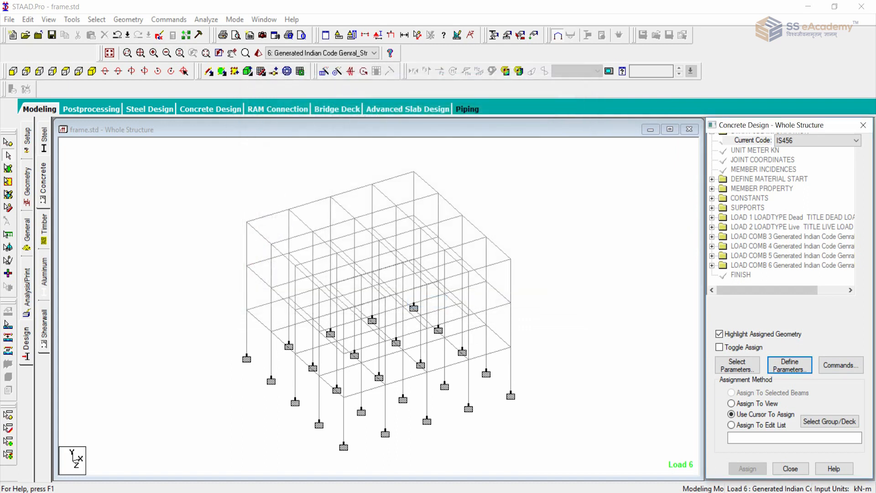
left_click(792, 365)
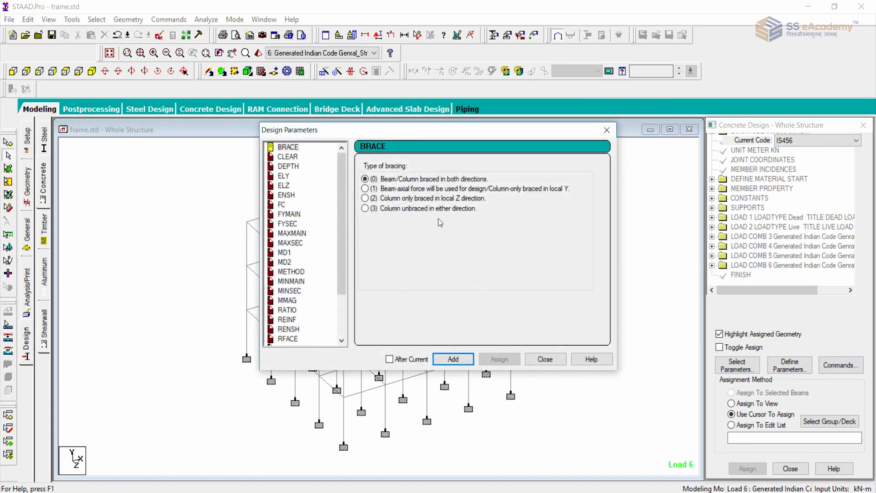
left_click_drag(343, 178, 338, 290)
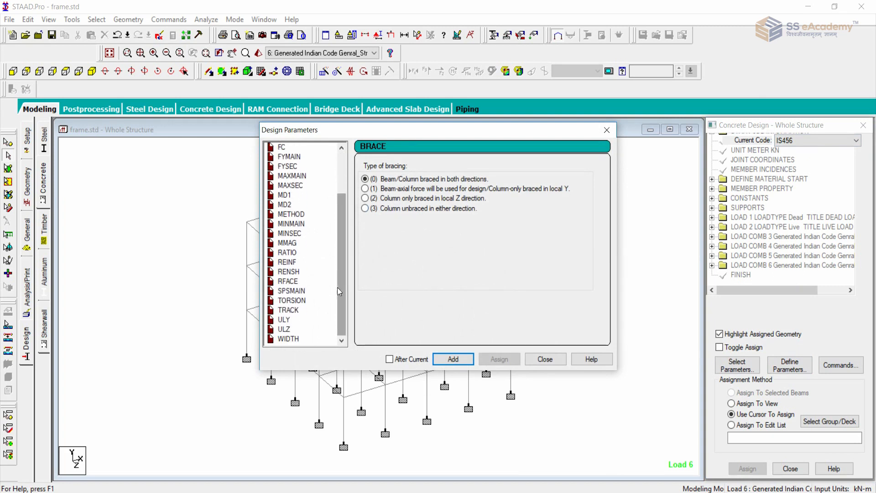
left_click(545, 359)
Review the available IS456 design commands, including the TAKE OFF command for concrete volume and reinforcement weight.
left_click(836, 368)
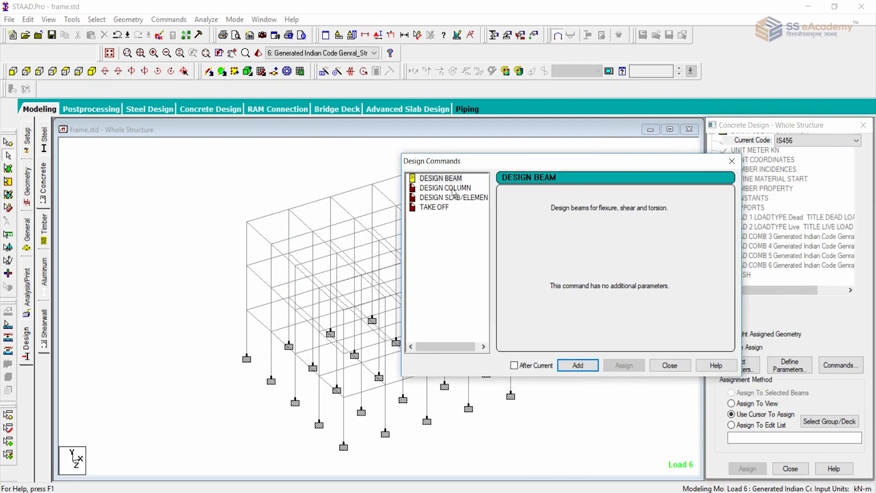
left_click(436, 208)
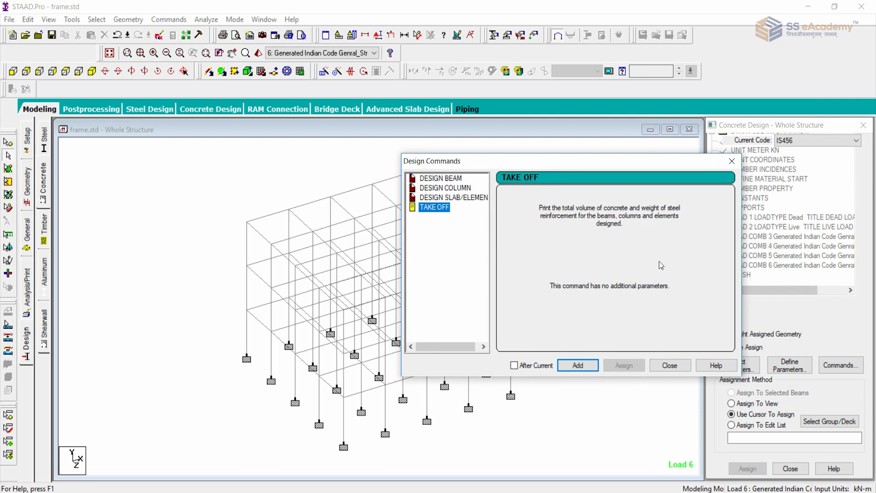
left_click(731, 161)
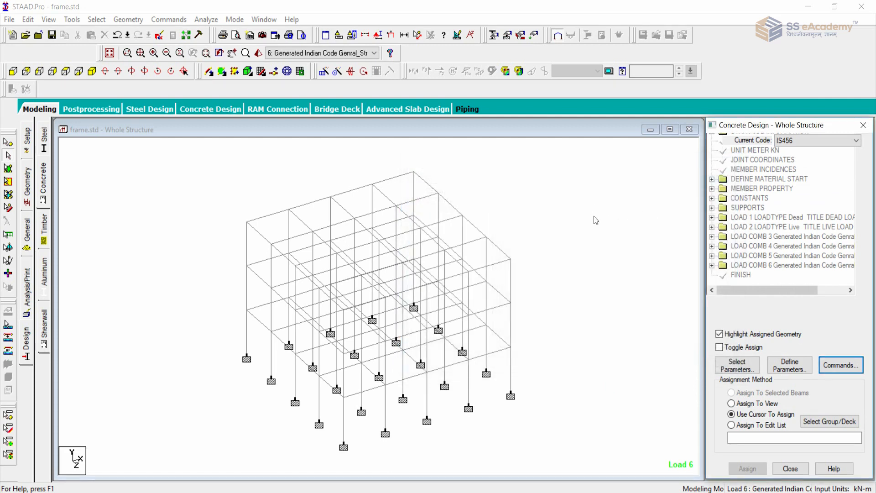
left_click(841, 365)
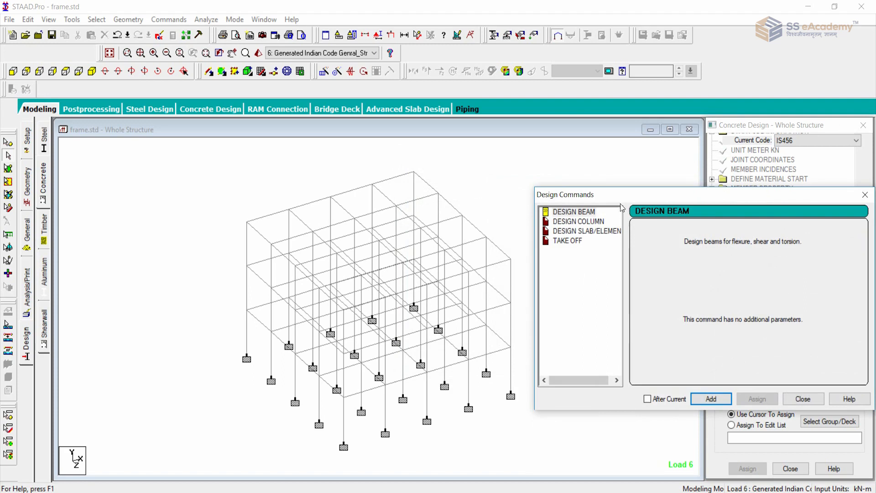
left_click_drag(625, 202, 414, 161)
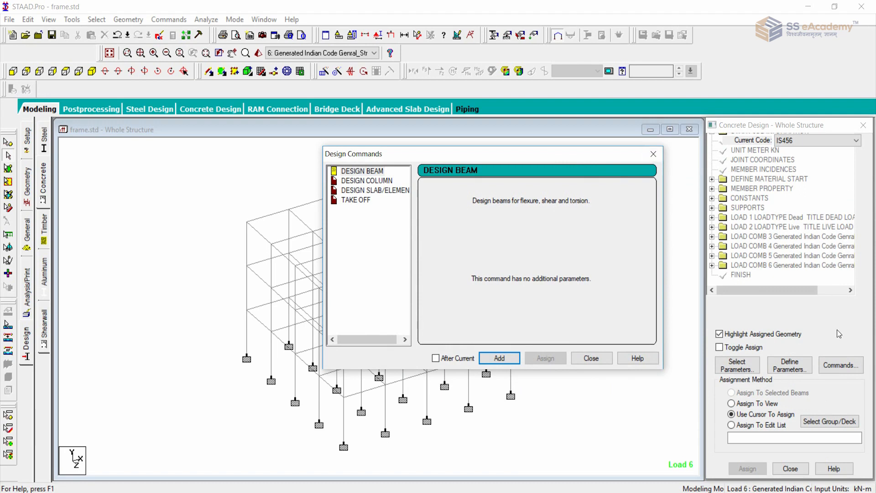
left_click(653, 154)
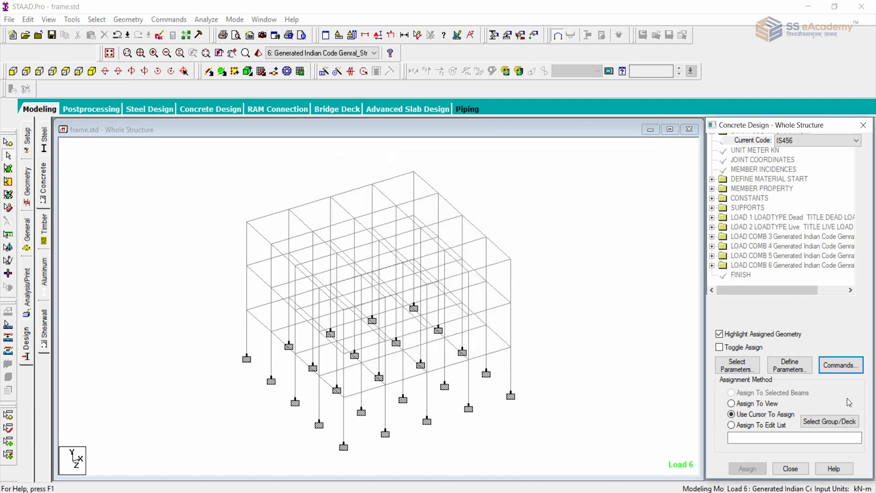
Add the DESIGN BEAM, DESIGN COLUMN and TAKE OFF commands to the IS456 concrete design.
left_click(841, 365)
left_click(580, 213)
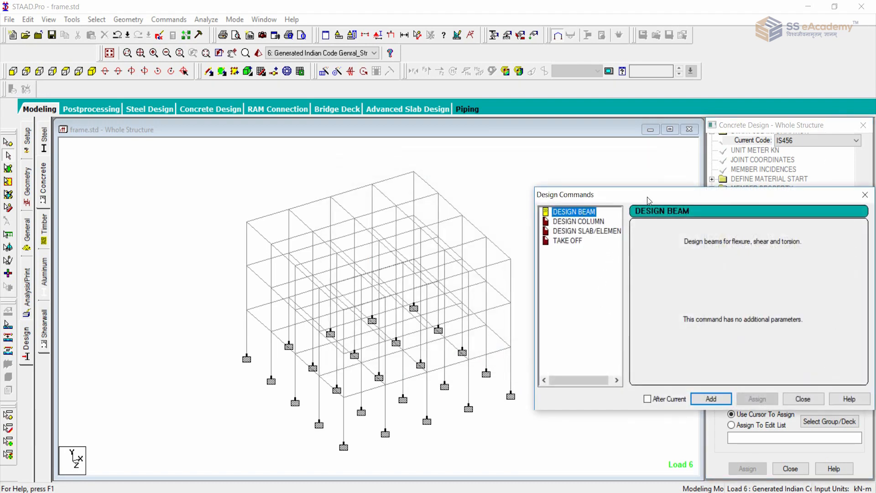
left_click_drag(648, 201, 472, 155)
left_click(535, 353)
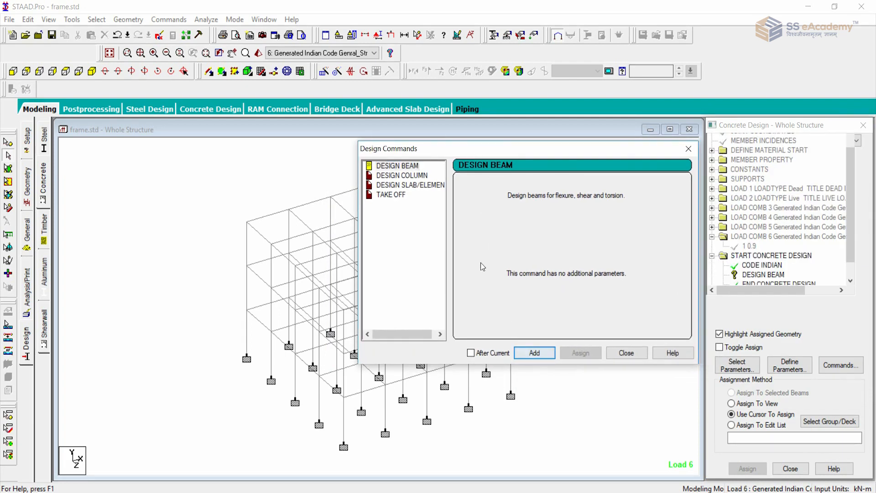
left_click(409, 175)
left_click(547, 354)
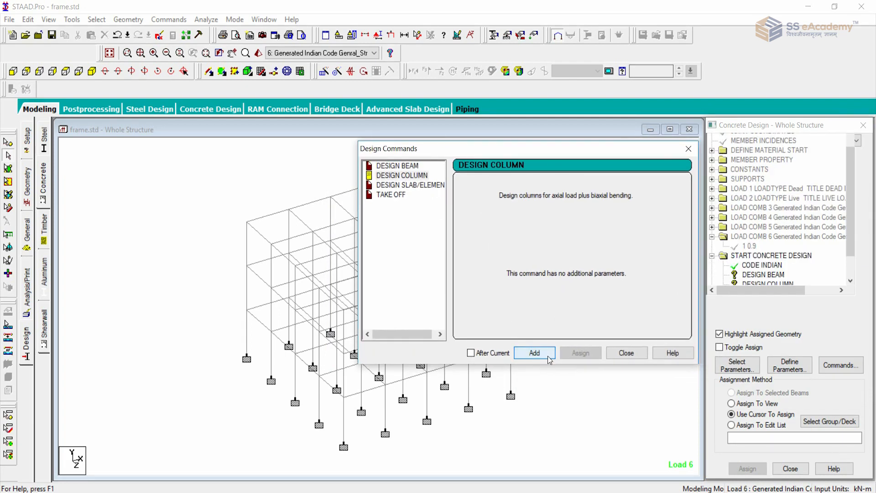
left_click(410, 185)
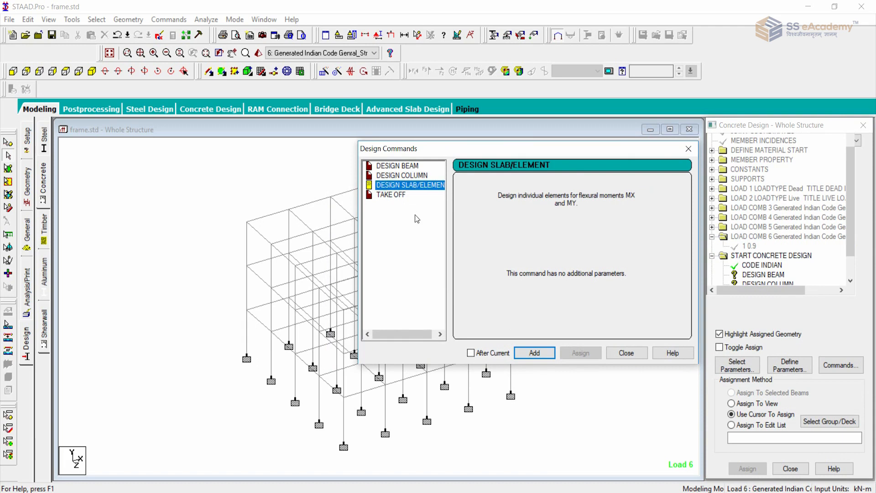
left_click(389, 195)
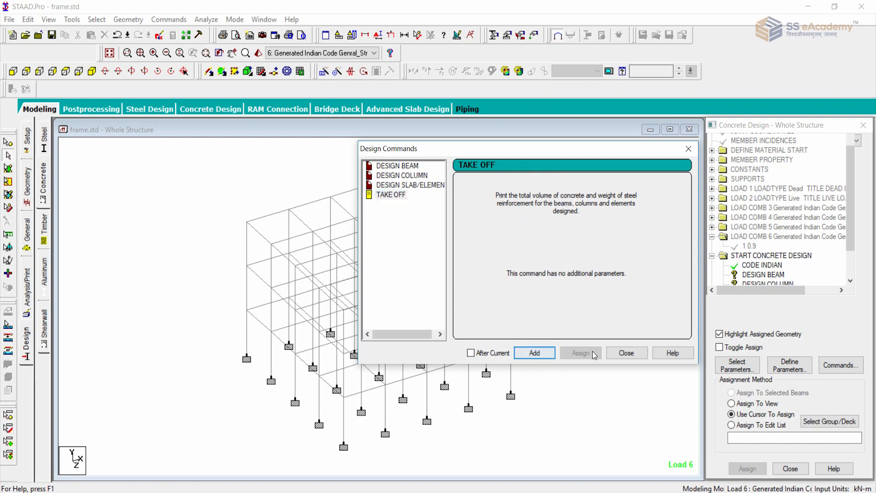
left_click(624, 353)
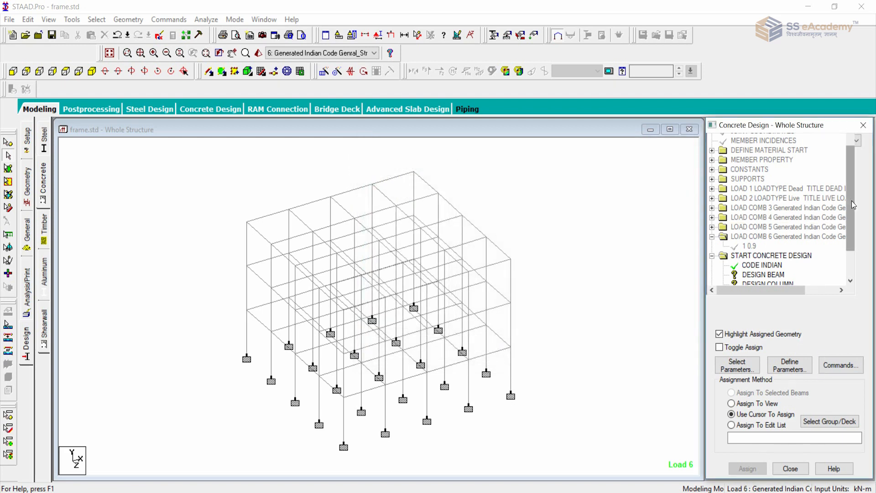
Assign the DESIGN BEAM command to all horizontal beams on the three floor levels and show the frame in isometric view.
scroll(770, 245, "down", 2)
left_click(769, 241)
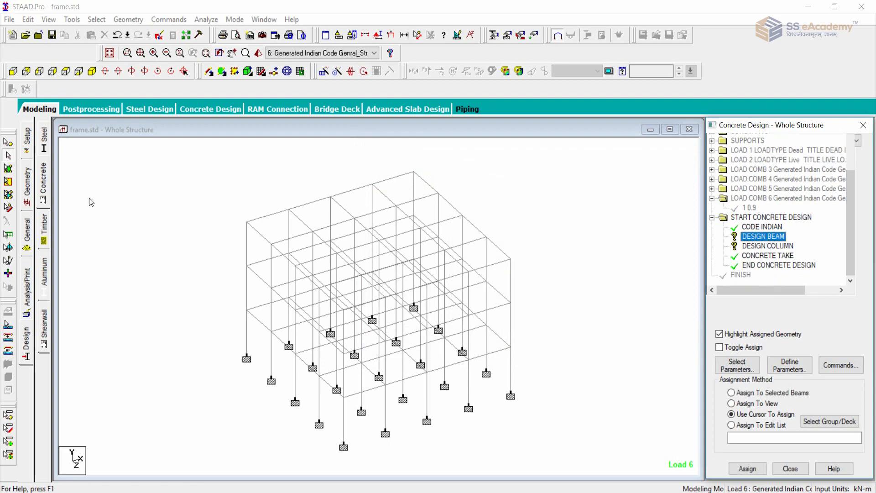
left_click(12, 71)
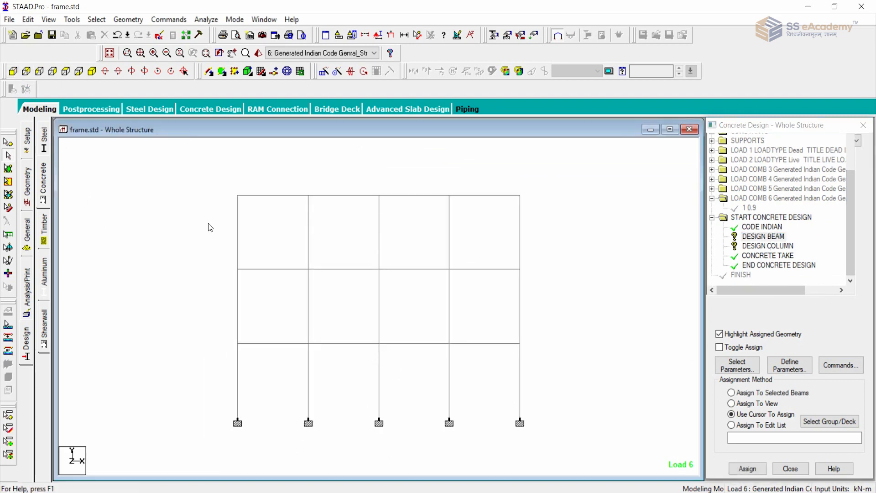
left_click_drag(227, 200, 569, 223)
left_click_drag(189, 191, 566, 215)
left_click_drag(211, 254, 543, 274, "ctrl")
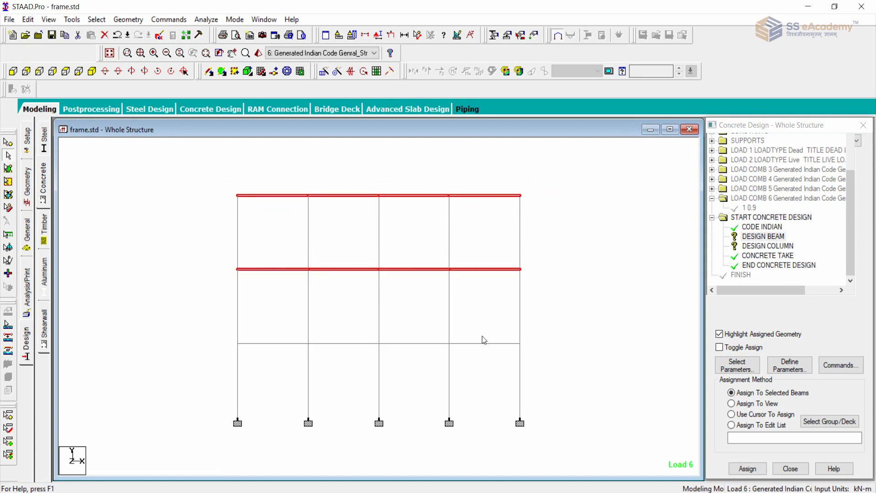
left_click_drag(213, 331, 541, 353, "ctrl")
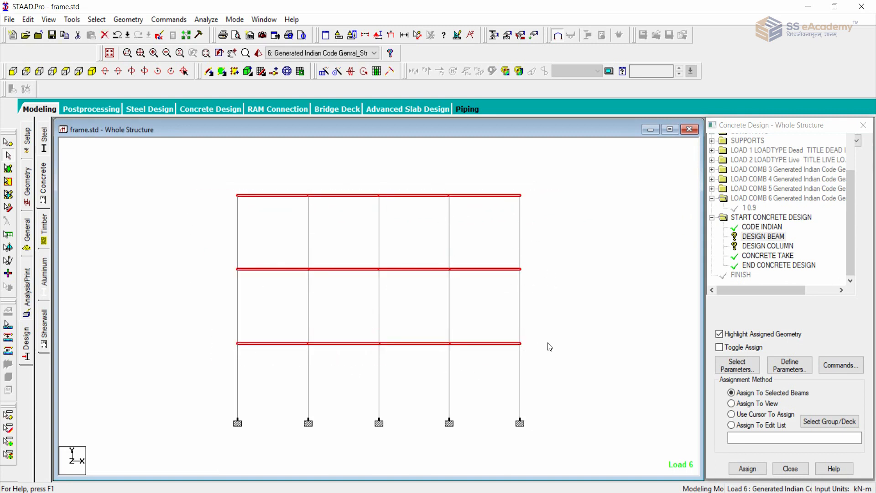
left_click(747, 468)
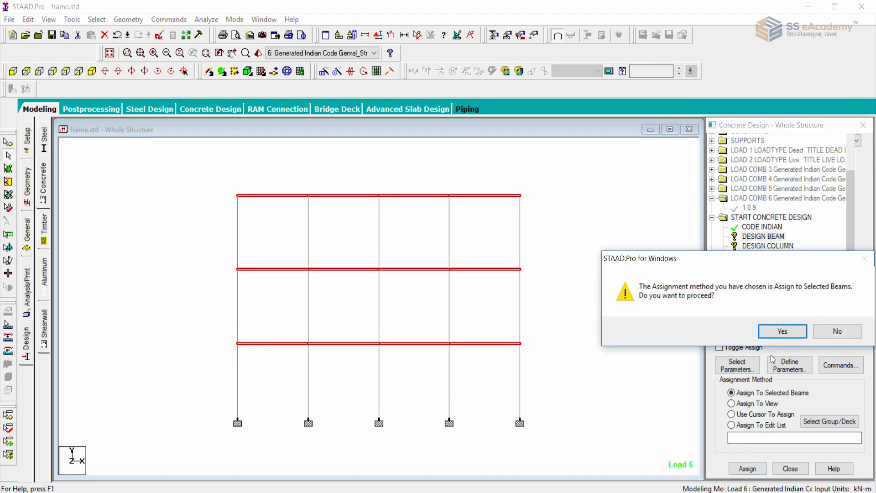
left_click(782, 331)
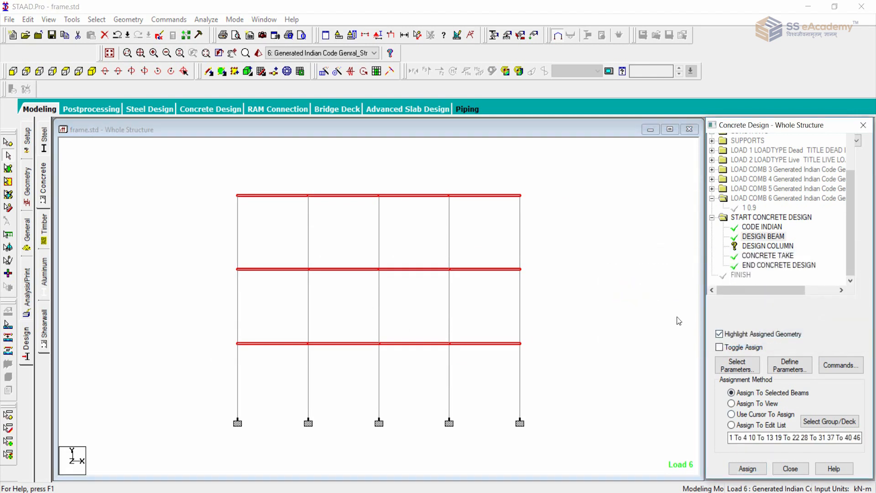
left_click(92, 71)
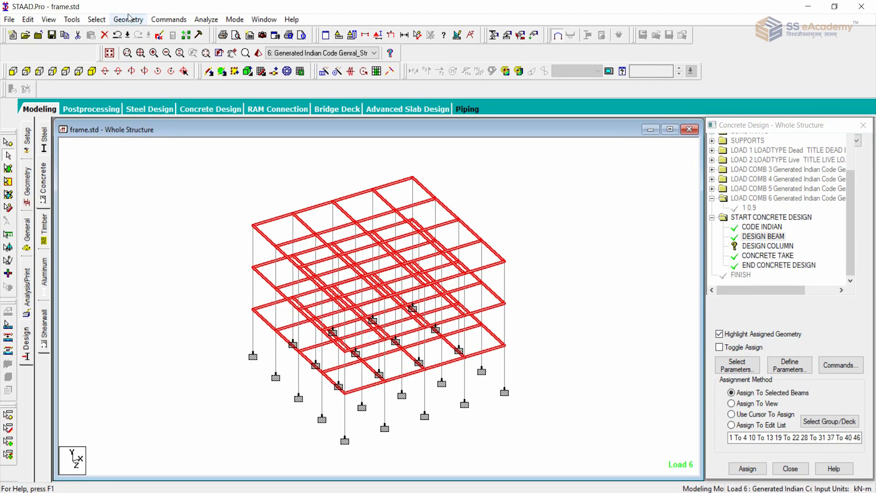
Assign the DESIGN COLUMN command to all columns by selecting the members parallel to Y.
left_click(97, 19)
mouse_move(167, 237)
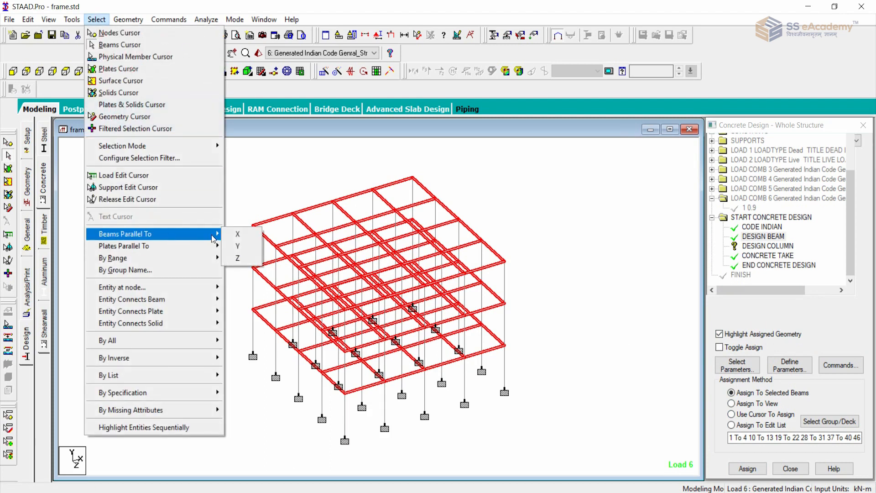
left_click(241, 245)
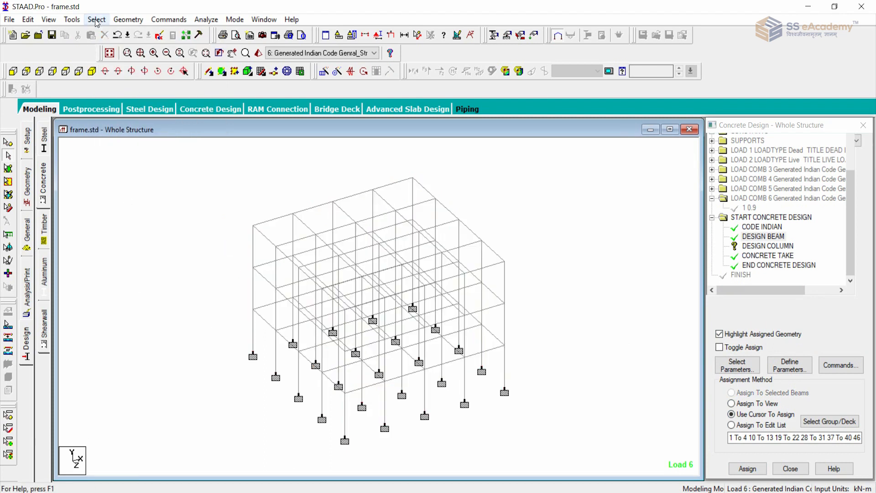
left_click(758, 246)
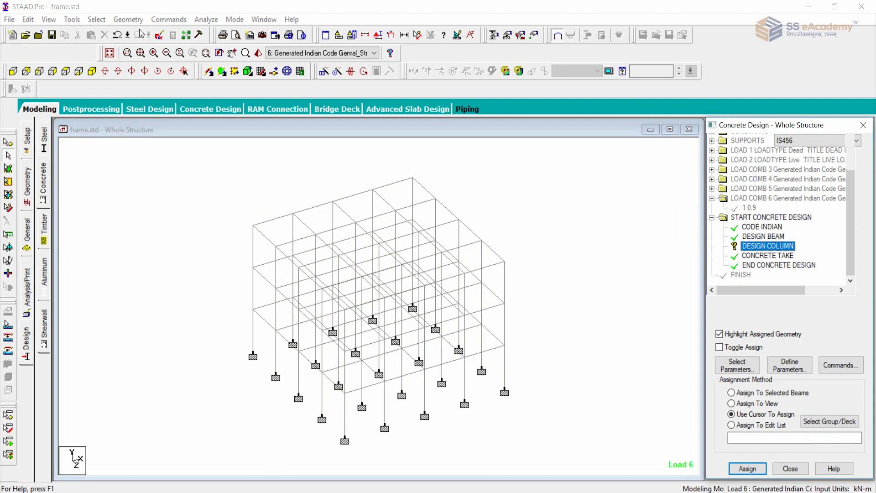
left_click(97, 20)
mouse_move(196, 235)
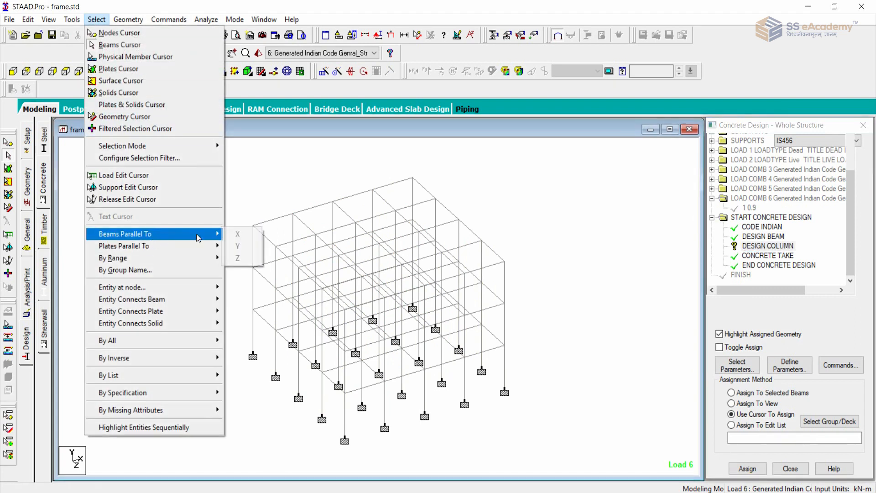
left_click(241, 246)
right_click(223, 371)
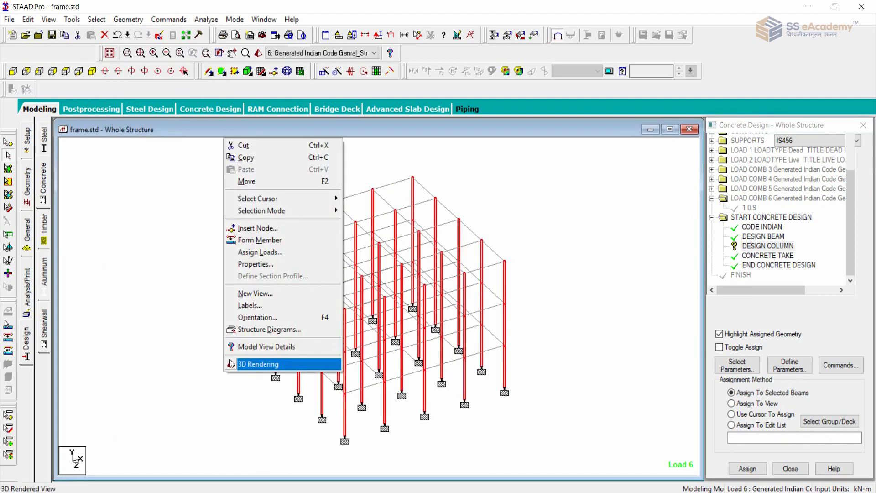
left_click(765, 245)
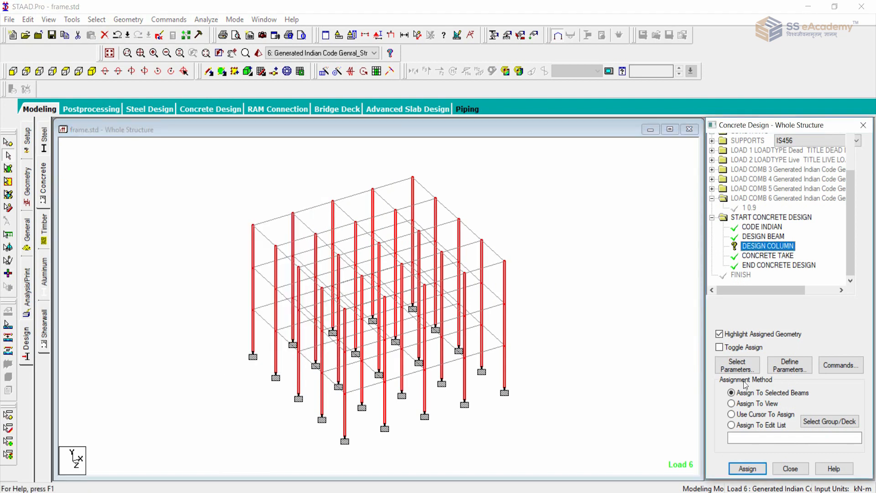
left_click(747, 469)
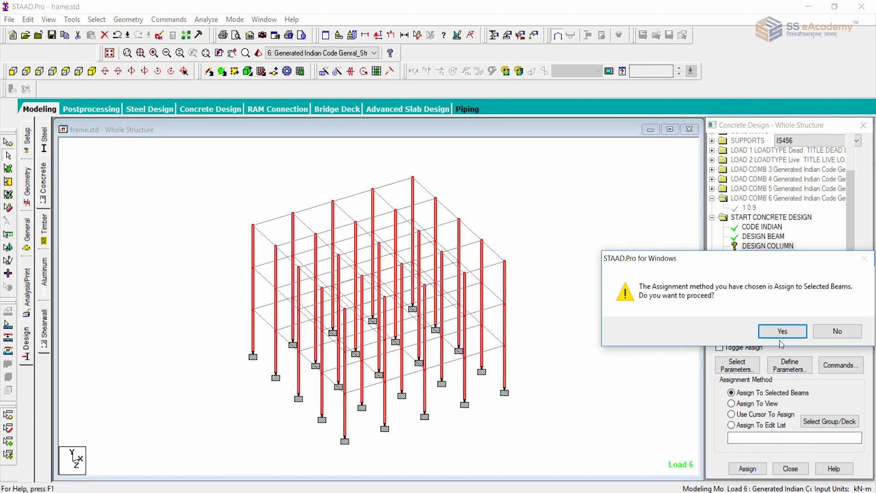
left_click(782, 331)
Check the take-off entry and which members of the frame the beam and column design commands are assigned to.
left_click(745, 255)
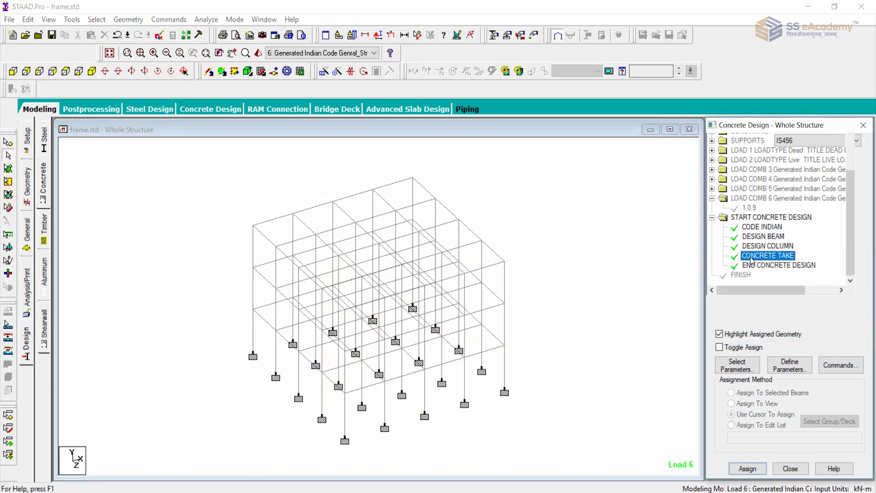
left_click(611, 249)
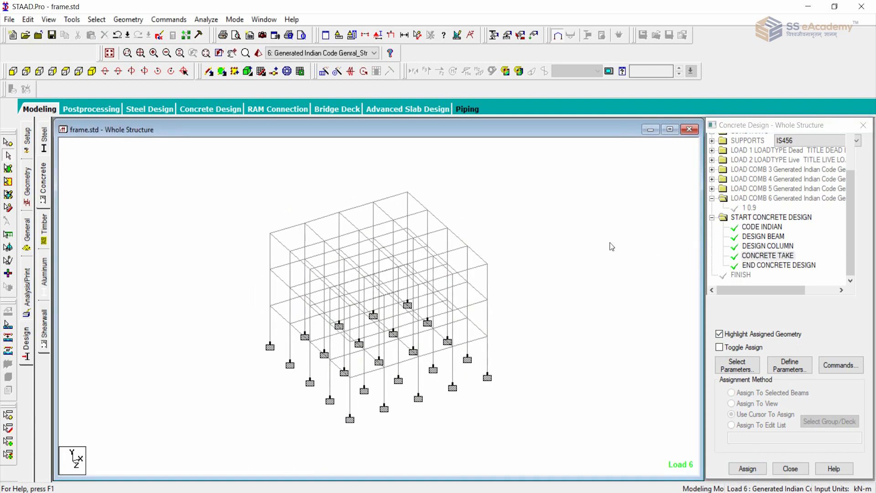
left_click(776, 237)
left_click(779, 247)
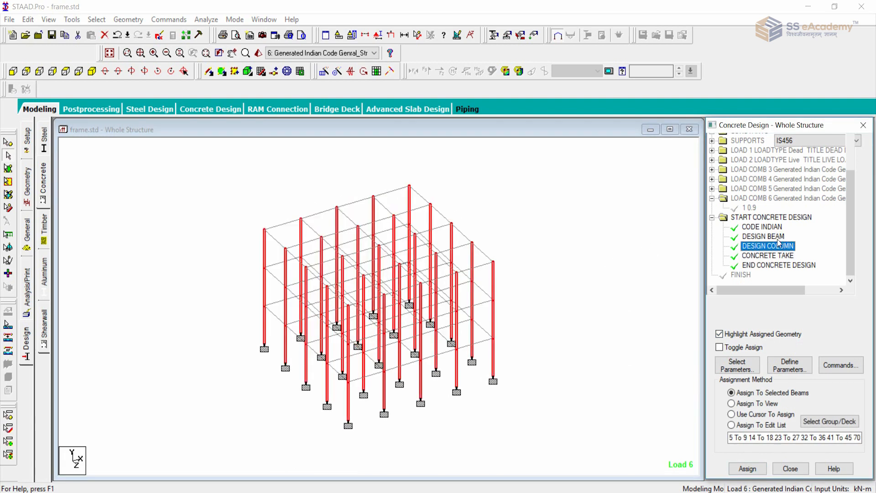
left_click(534, 256)
scroll(580, 239, "down", 3)
middle_click_drag(576, 251, 561, 245)
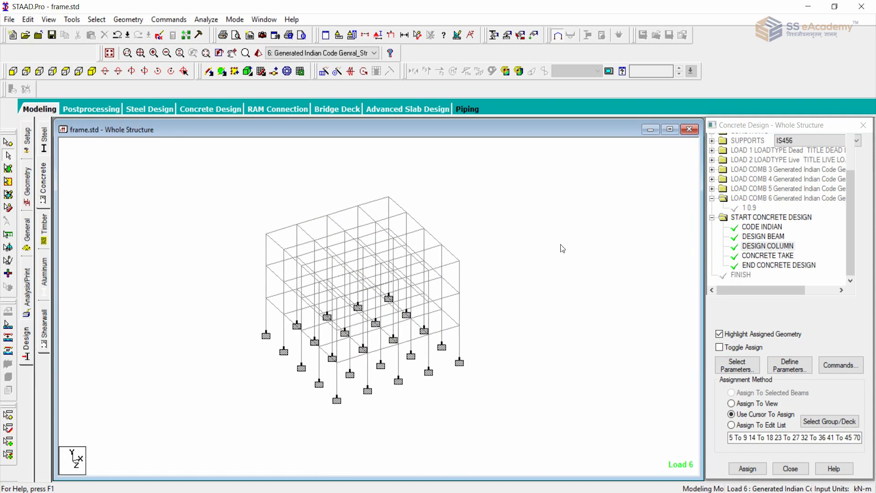
scroll(560, 245, "up", 2)
Add a Perform Analysis command to the model with the print option All.
left_click(169, 20)
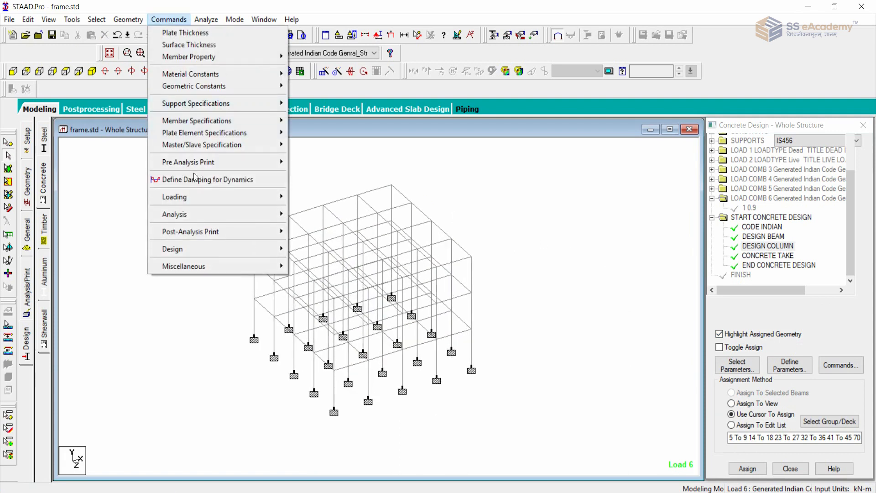
mouse_move(277, 222)
left_click(327, 214)
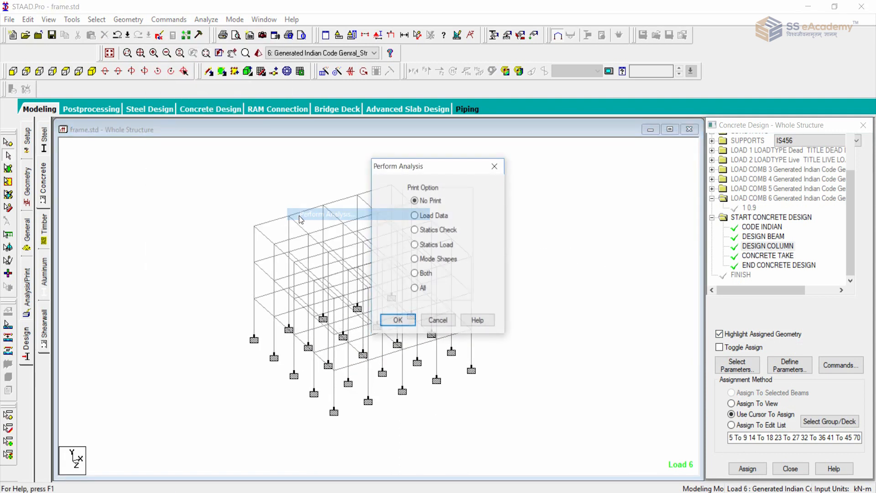
left_click(415, 288)
left_click(412, 323)
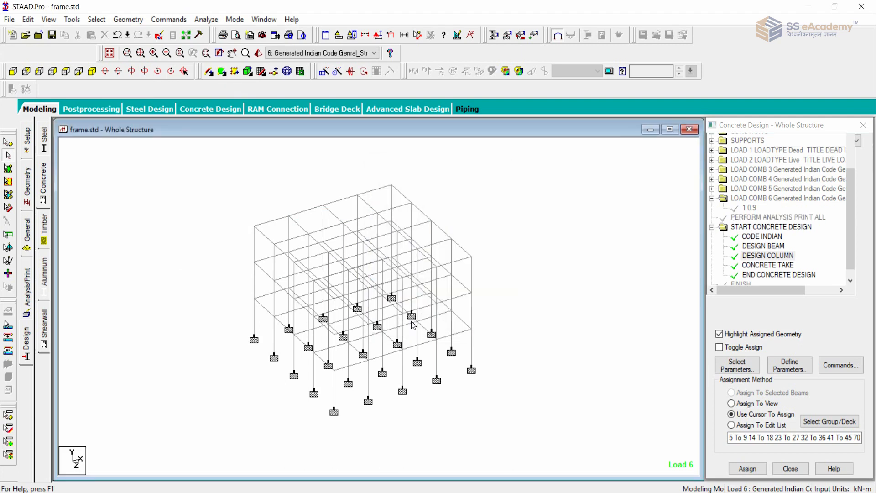
Save the modified structure and run the analysis and concrete design.
left_click(207, 19)
left_click(211, 36)
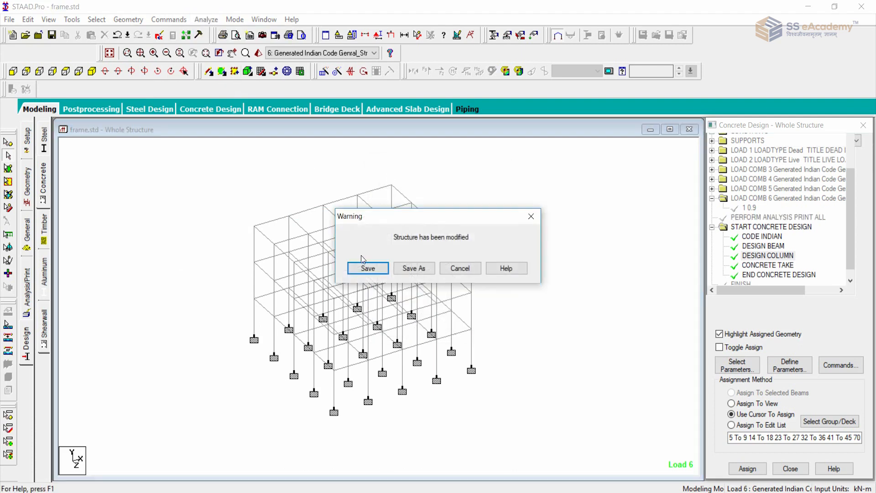
left_click(373, 273)
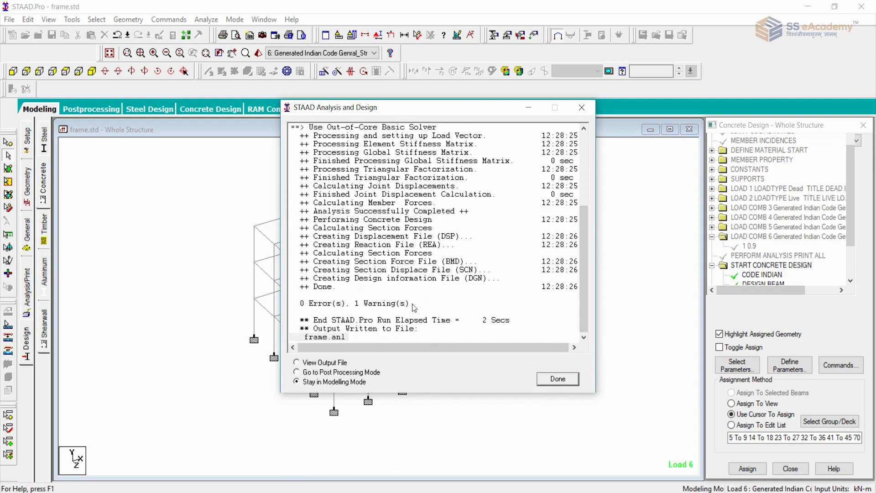
Finish the analysis run by going to post-processing mode with all load cases selected for the results.
left_click(382, 303)
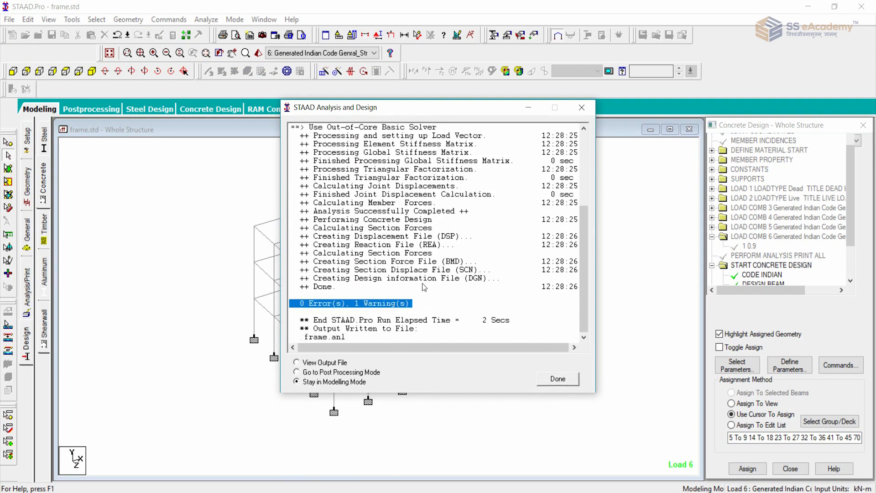
left_click(320, 373)
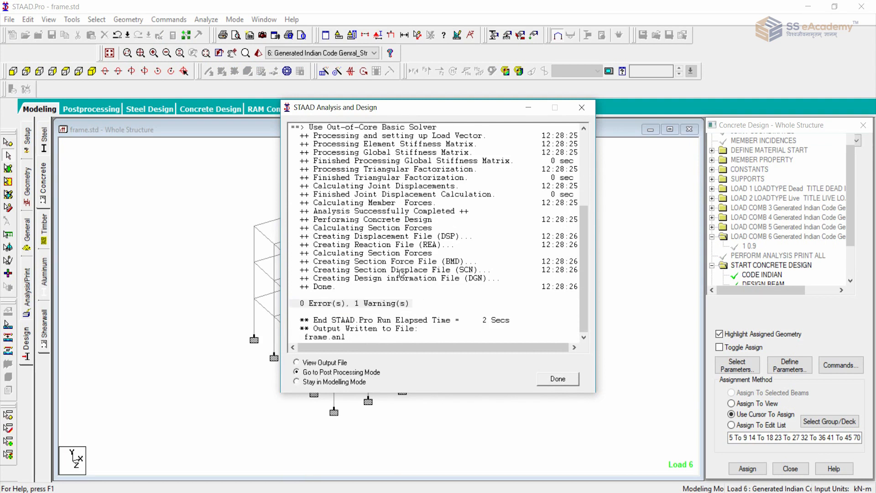
left_click(560, 378)
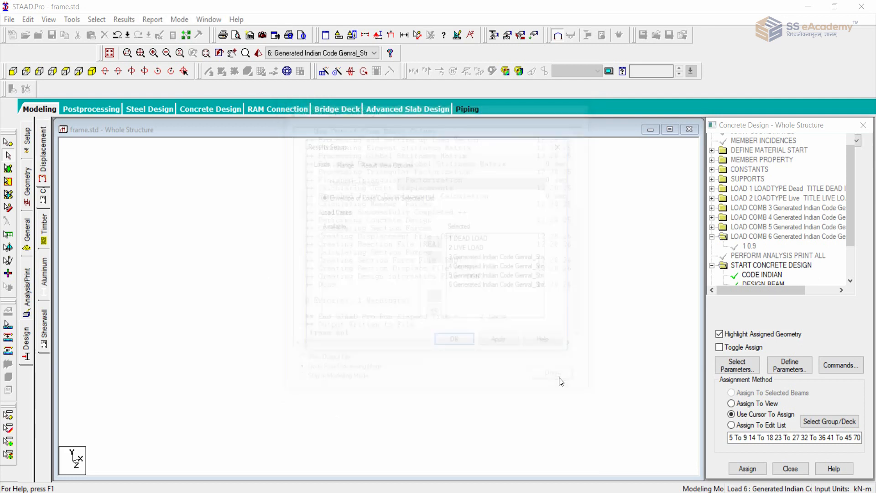
left_click(454, 343)
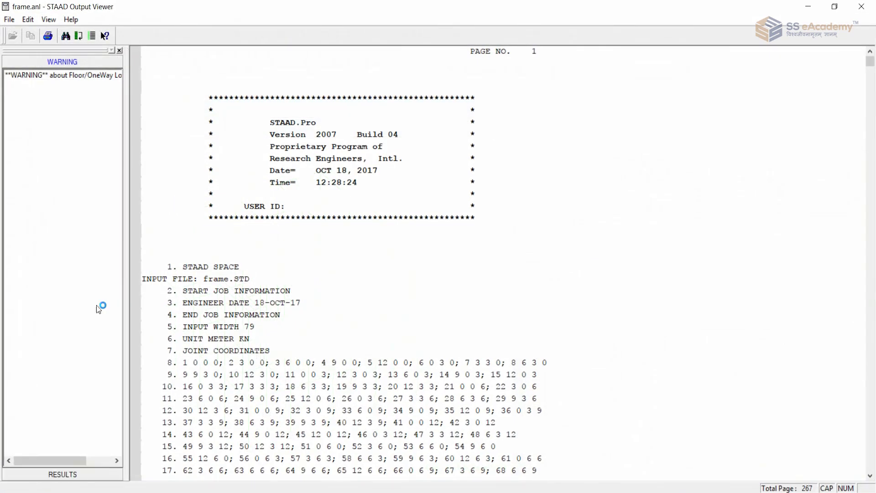
Read the floor/one-way load warning in the analysis output file, then close the file.
left_click(67, 475)
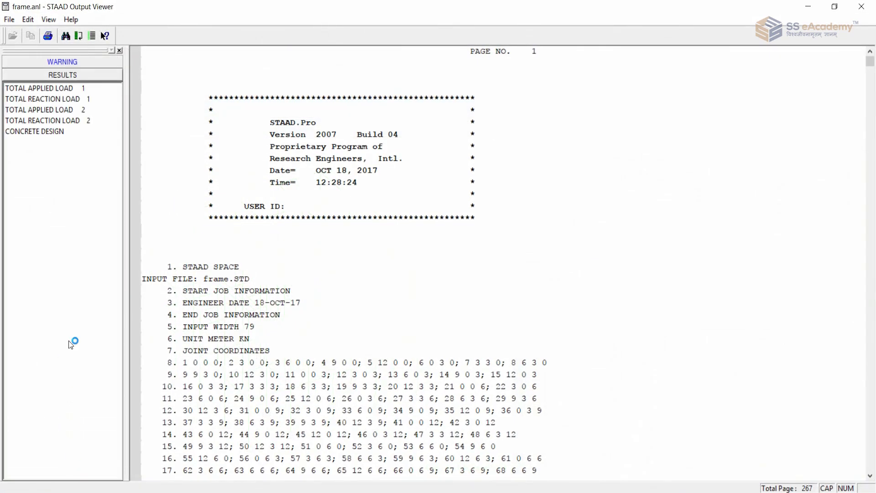
left_click(73, 62)
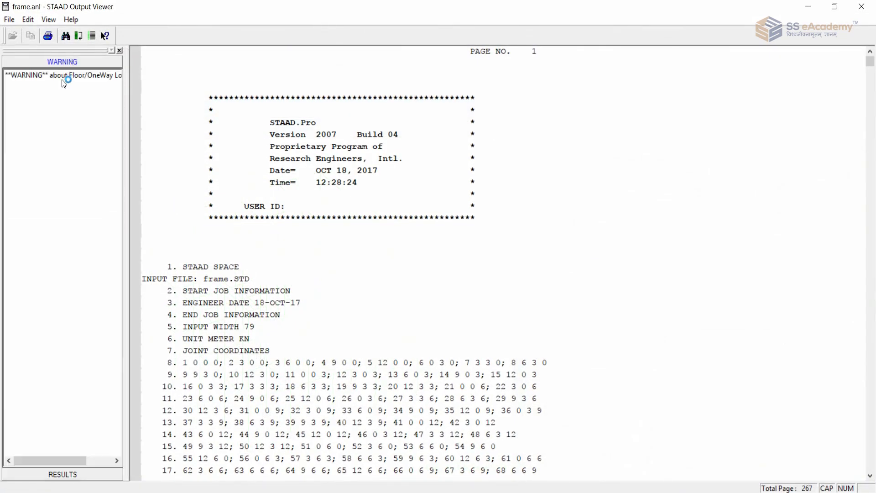
left_click(63, 76)
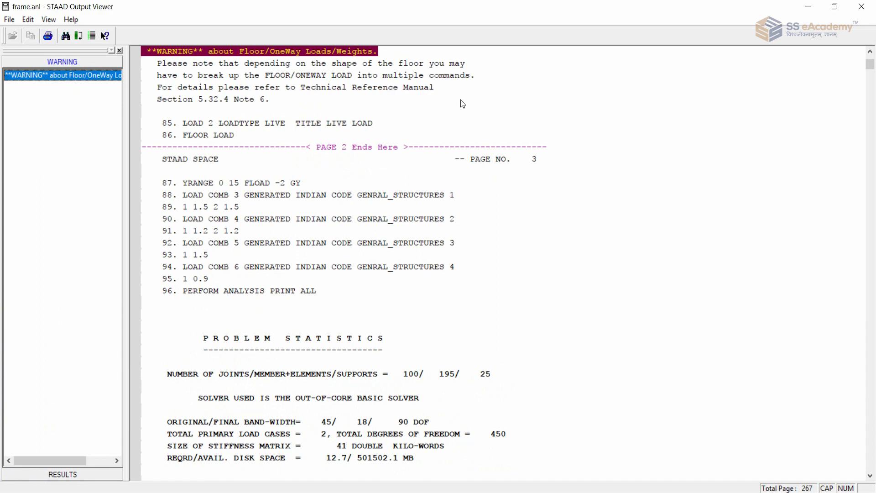
left_click(423, 80)
left_click(398, 89)
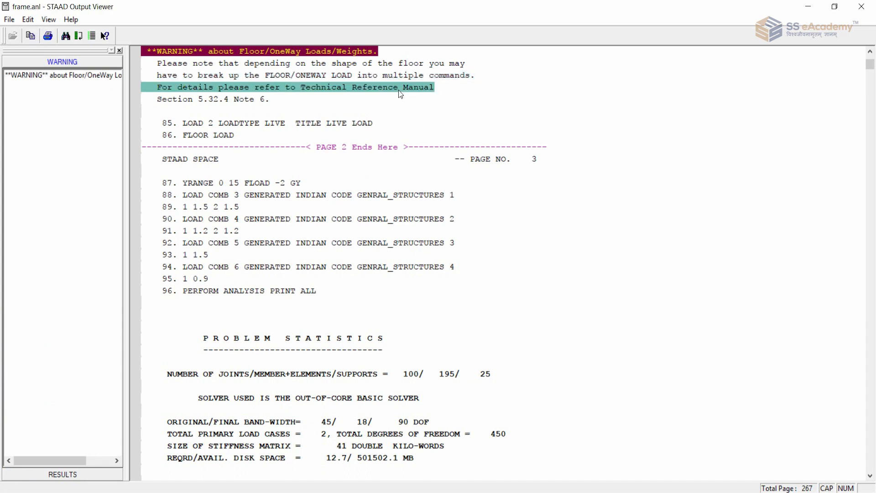
left_click(861, 6)
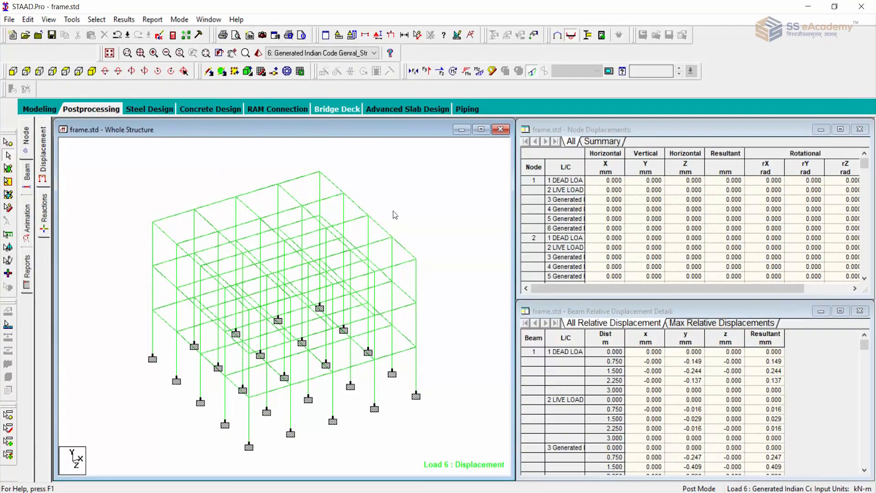
Check the section properties assigned to the members of the whole structure in modeling mode.
left_click(481, 130)
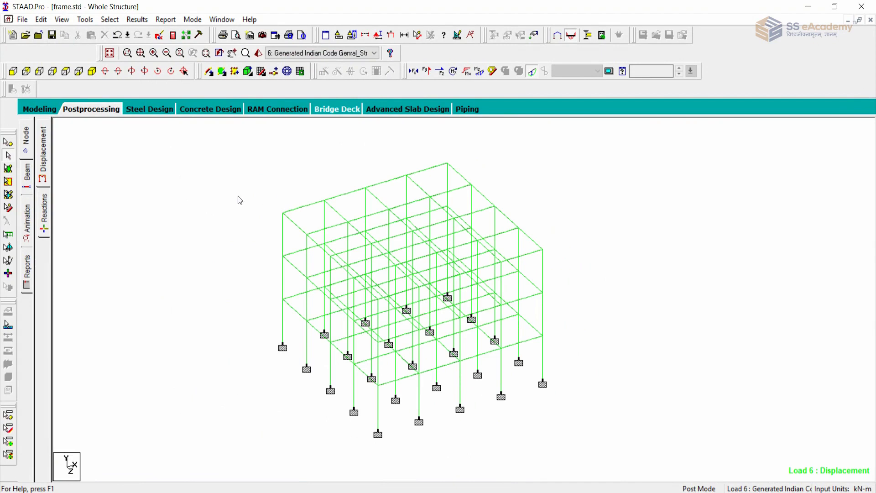
left_click(40, 109)
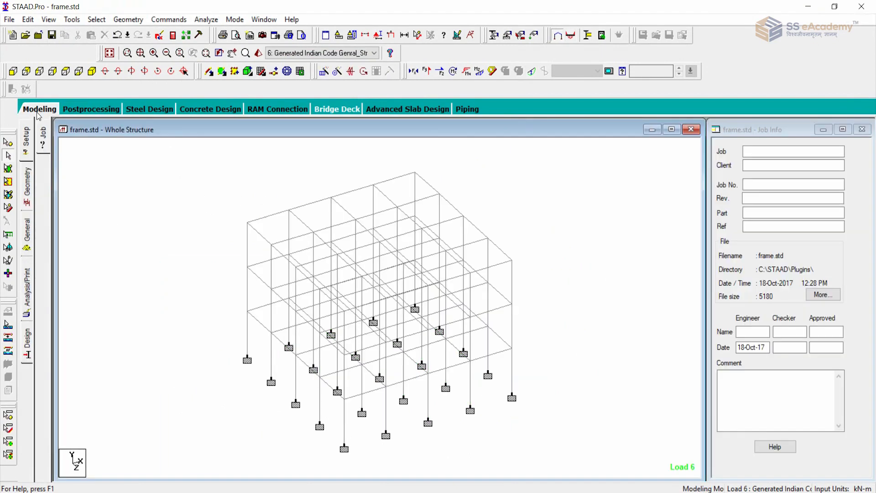
left_click(26, 241)
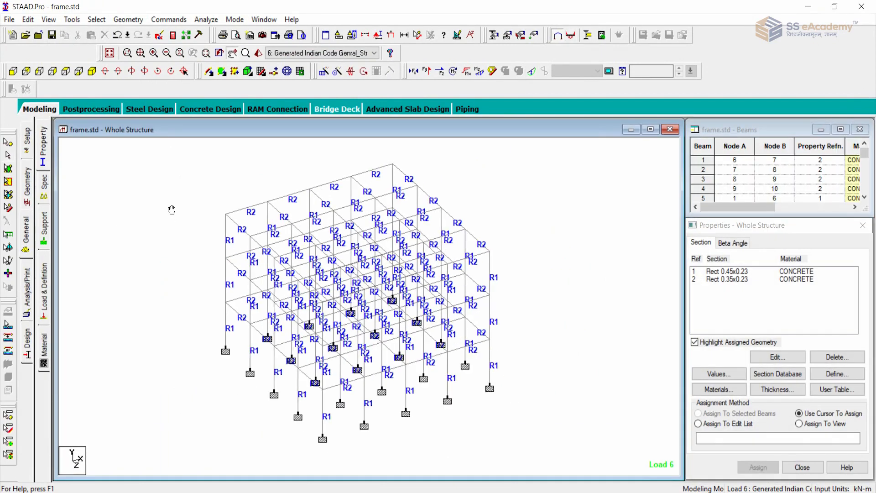
scroll(168, 207, "down", 3)
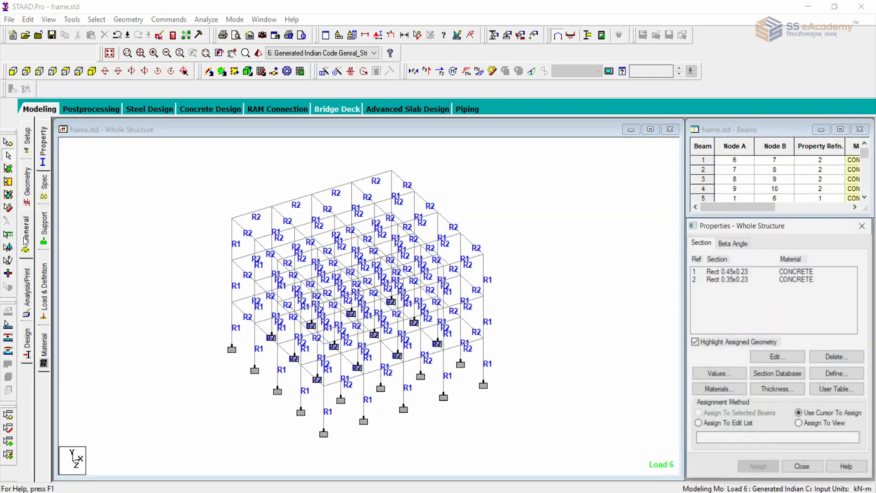
Return to post-processing mode and examine the node displacement and beam relative displacement tables.
left_click(87, 109)
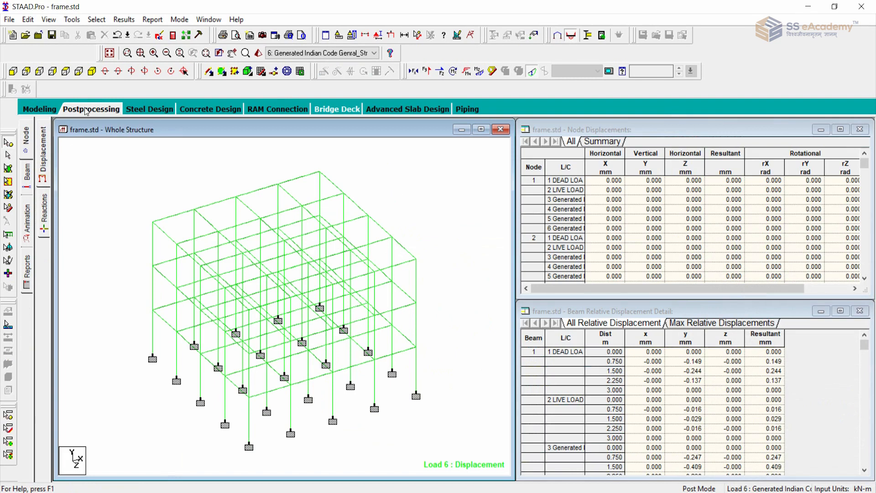
left_click(45, 158)
left_click(627, 310)
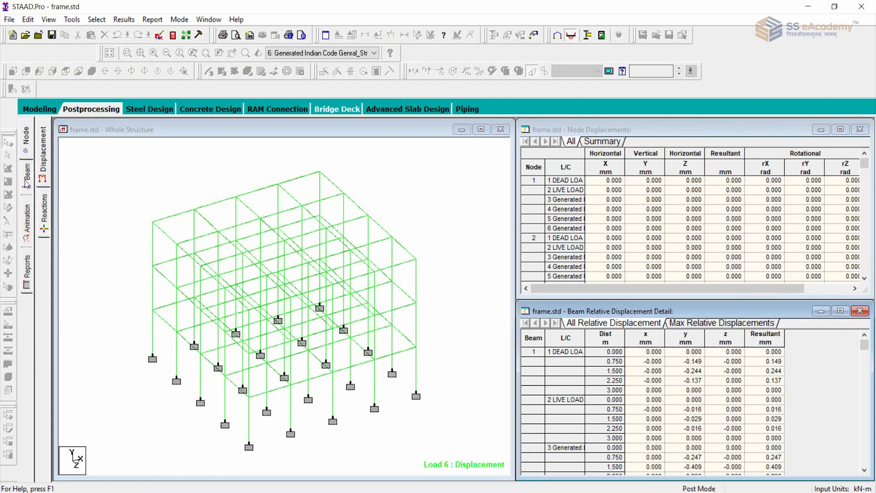
Examine the post-processing beam results for forces, stresses and graphs.
left_click(26, 183)
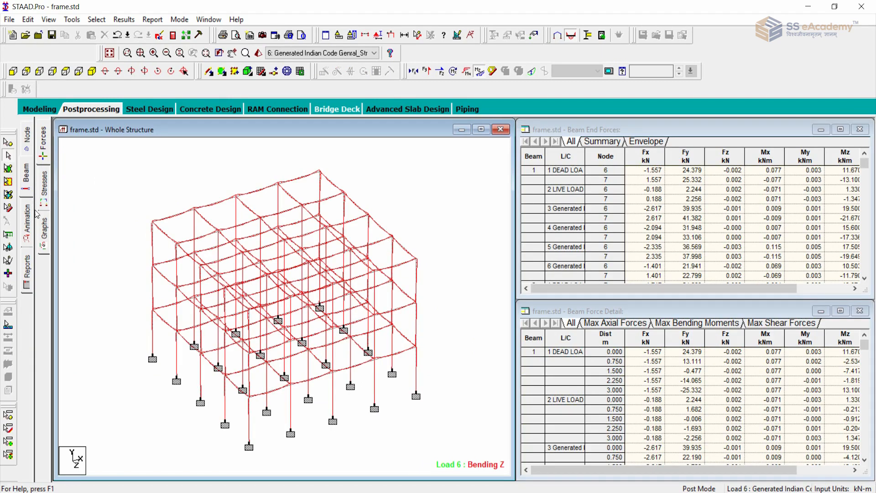
left_click(48, 194)
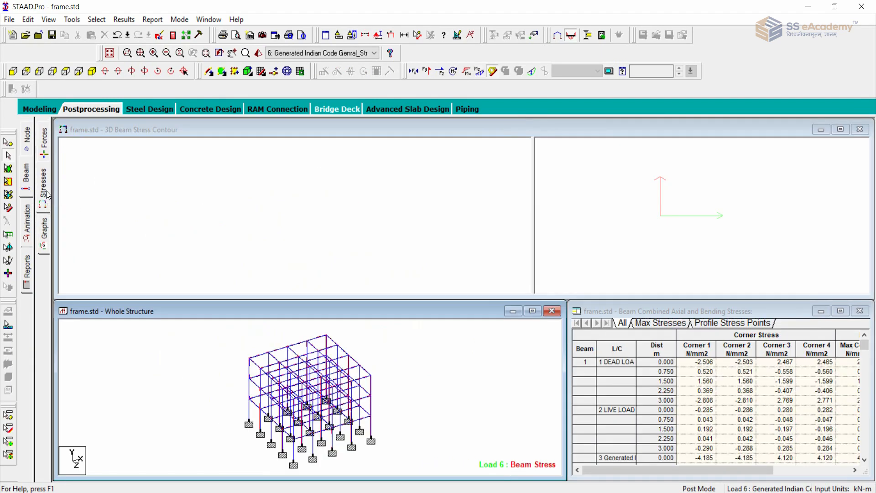
left_click(44, 234)
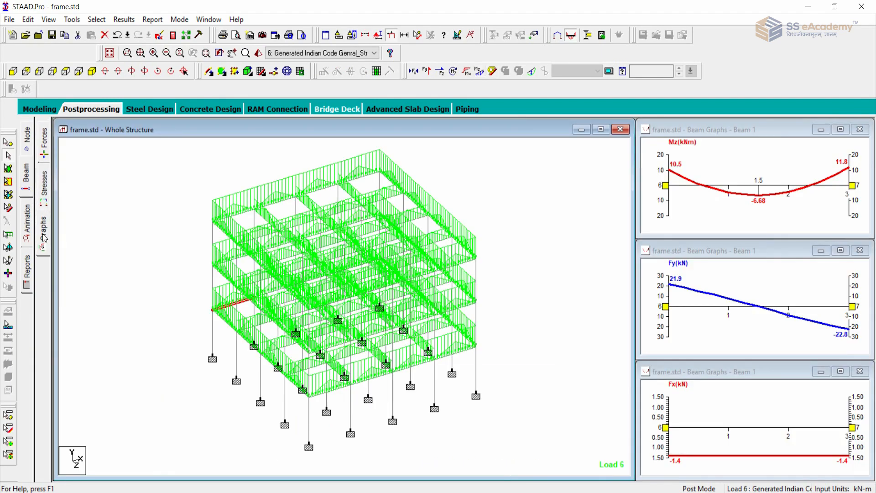
left_click(45, 145)
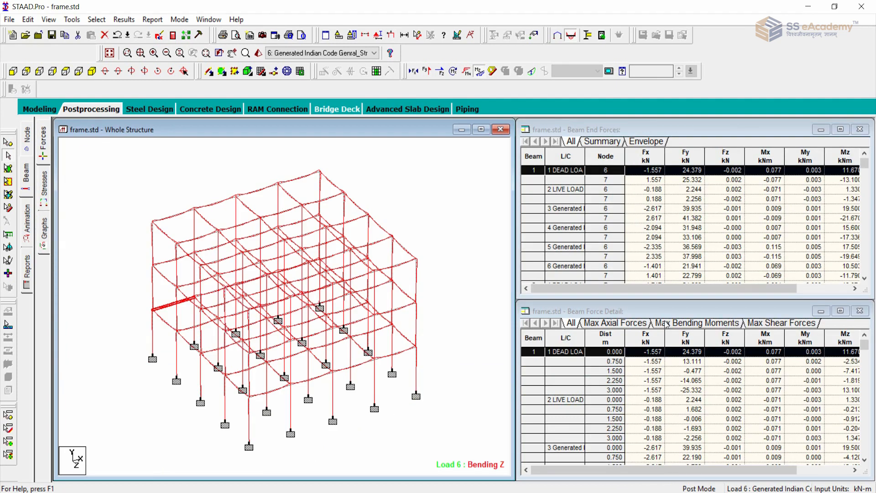
left_click(452, 229)
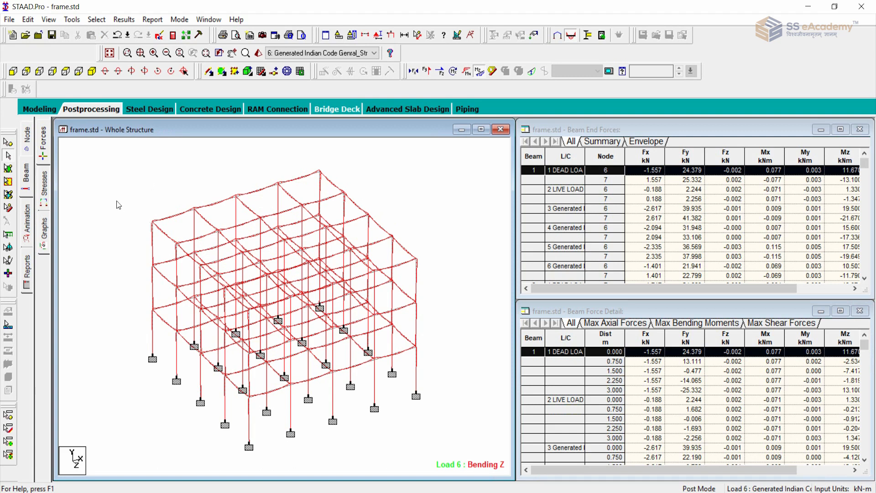
Open the concrete design results in the analysis output file.
left_click(47, 111)
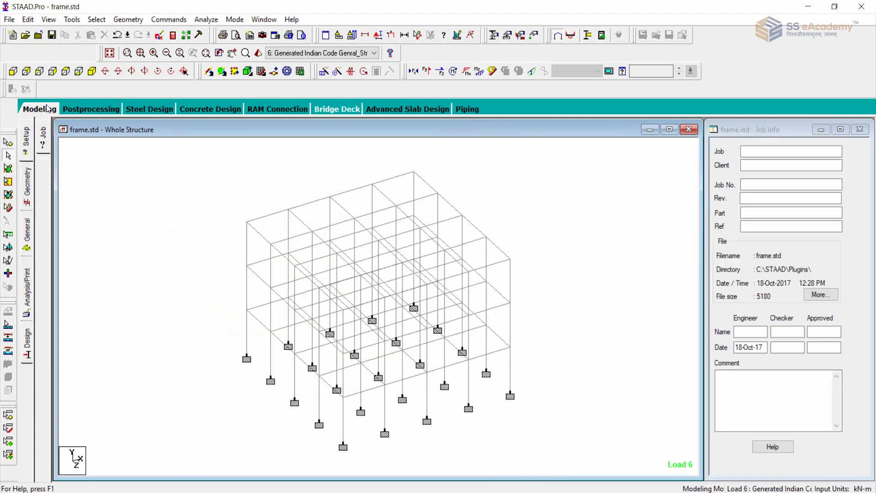
left_click(89, 113)
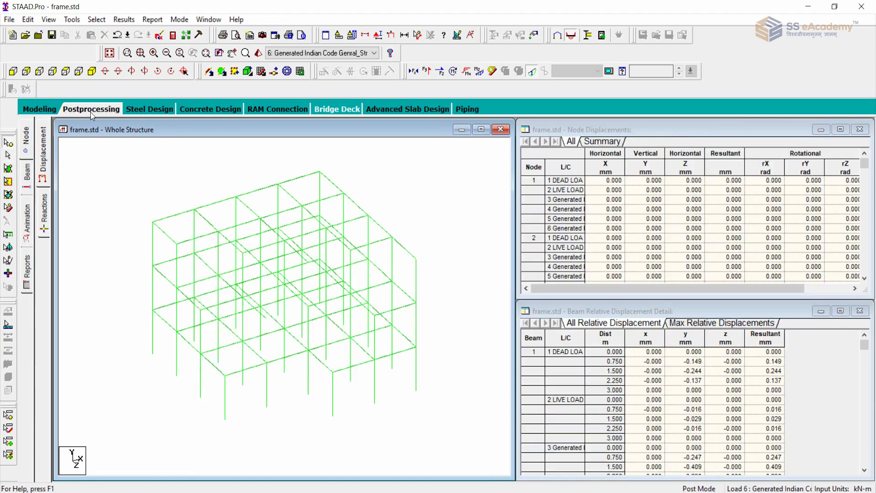
left_click(173, 36)
left_click(65, 474)
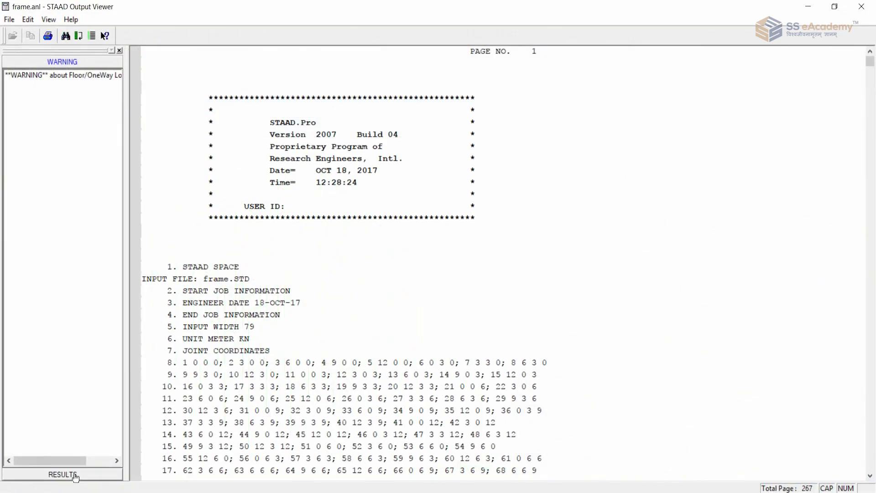
left_click(50, 131)
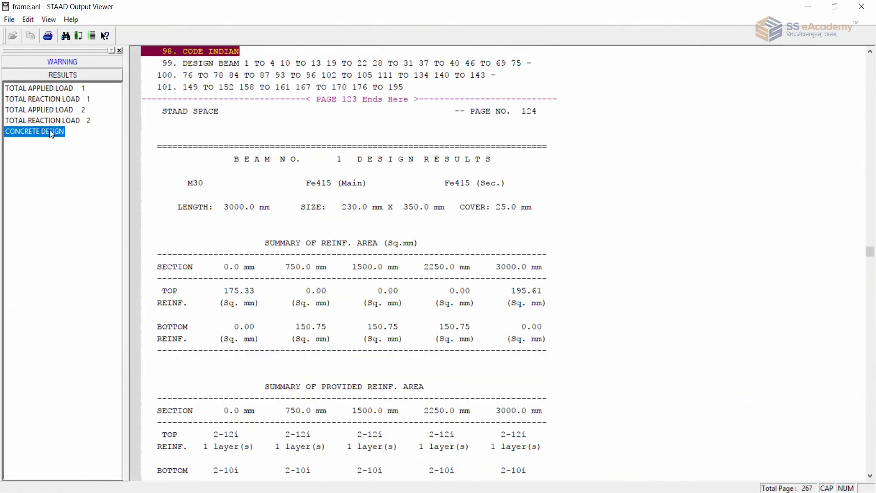
Read beam 1's material grades, length, size, cover and reinforcement summaries in the design results.
left_click(648, 162)
left_click(647, 174)
scroll(648, 178, "down", 1)
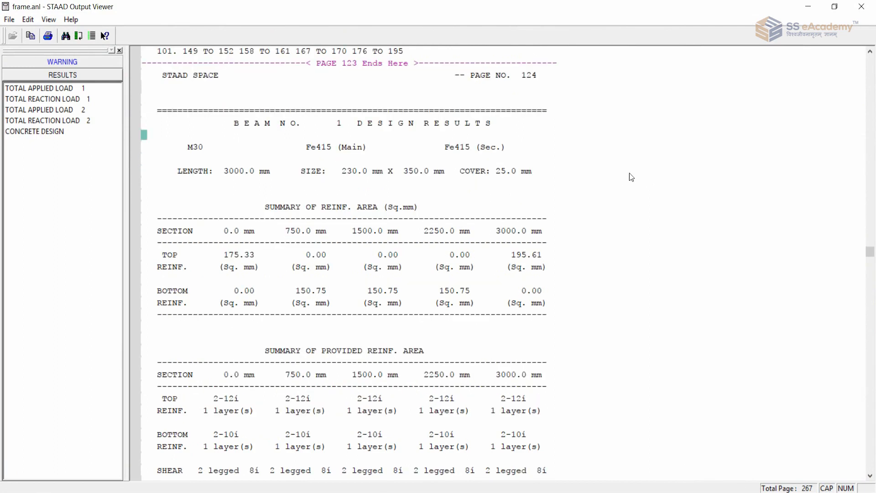
left_click(213, 148)
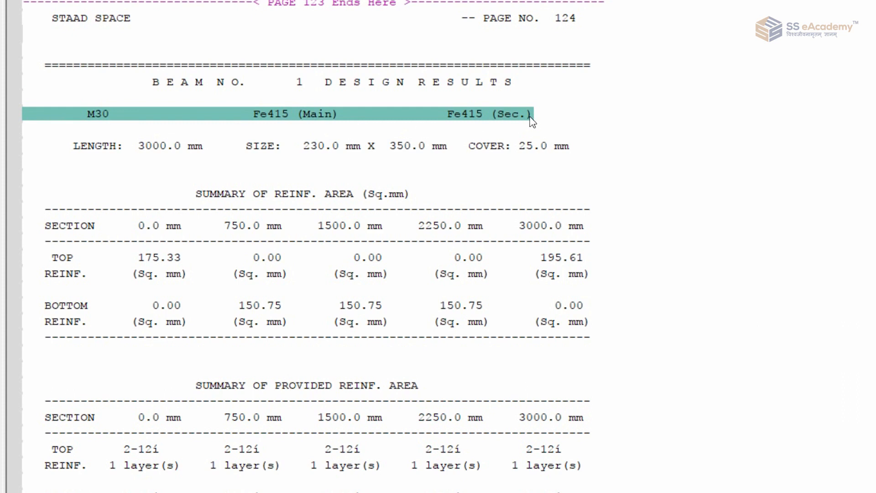
left_click(150, 137)
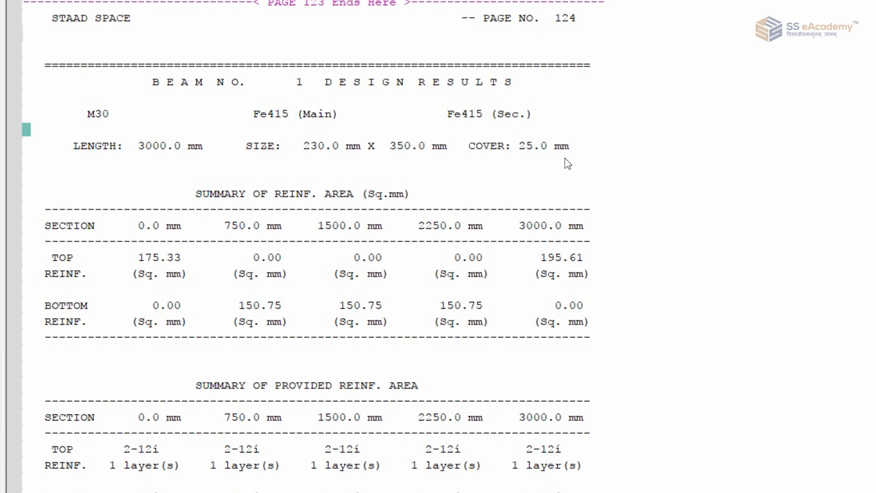
scroll(598, 160, "down", 1)
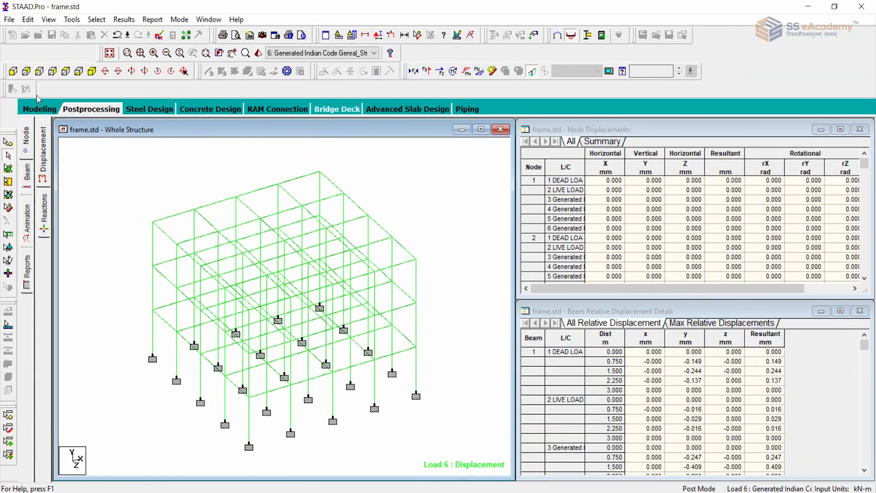
Display the beam numbers on the whole structure in an isometric view.
left_click(12, 70)
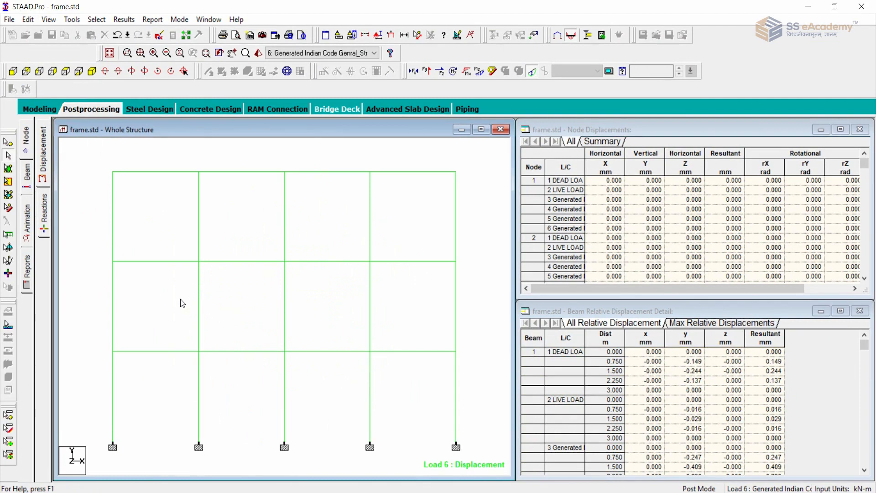
key("shift+b")
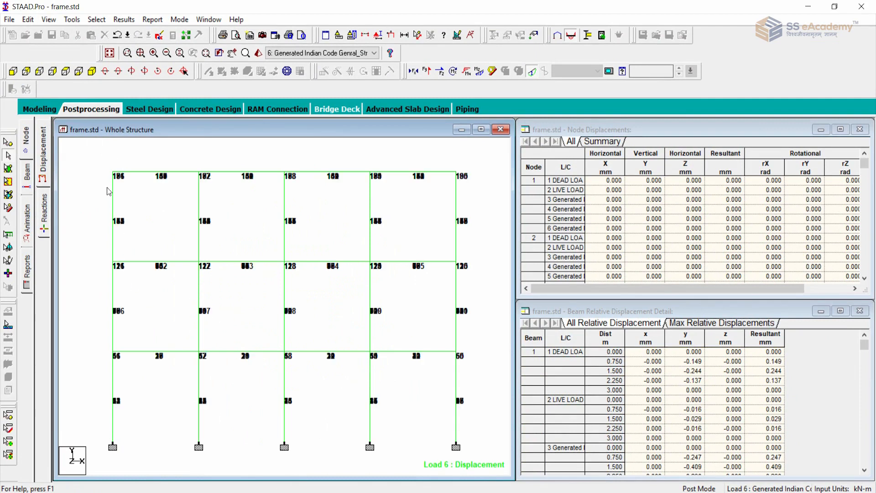
left_click(92, 71)
Isolate beam 131 at the roof level in a new view displayed in the active window.
left_click(160, 208)
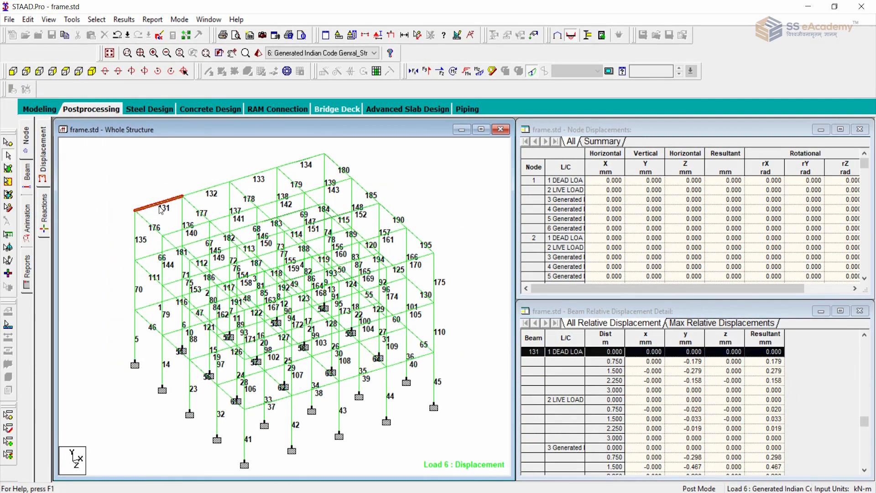
right_click(159, 206)
left_click(191, 362)
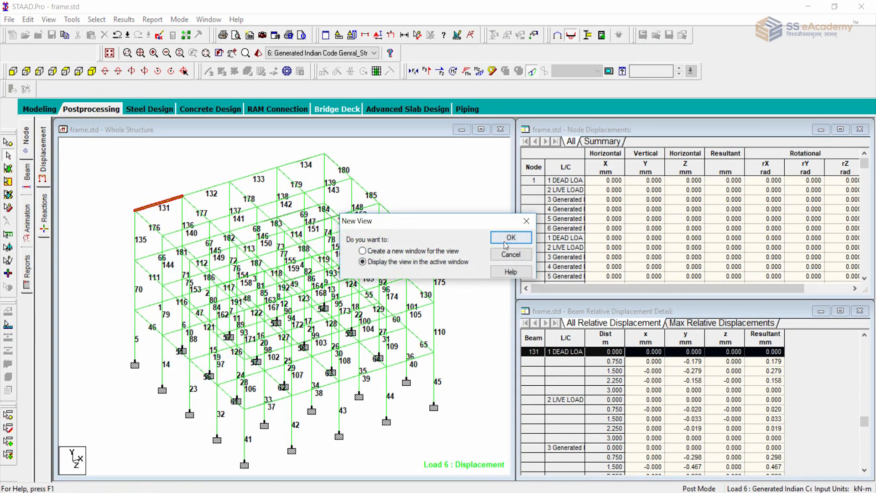
left_click(510, 238)
scroll(229, 212, "down", 1)
Show the Bending Z diagram on isolated beam 131 and annotate the bending values at its ends.
left_click(479, 72)
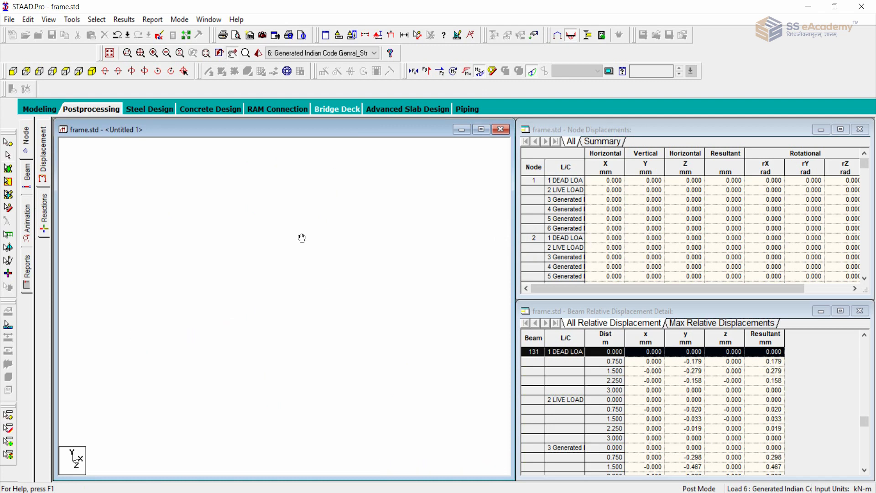
left_click(134, 24)
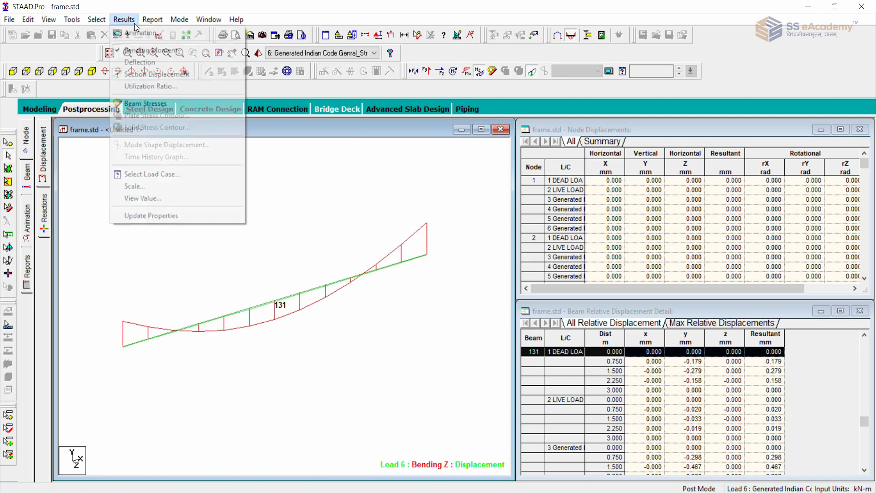
left_click(163, 195)
left_click(395, 160)
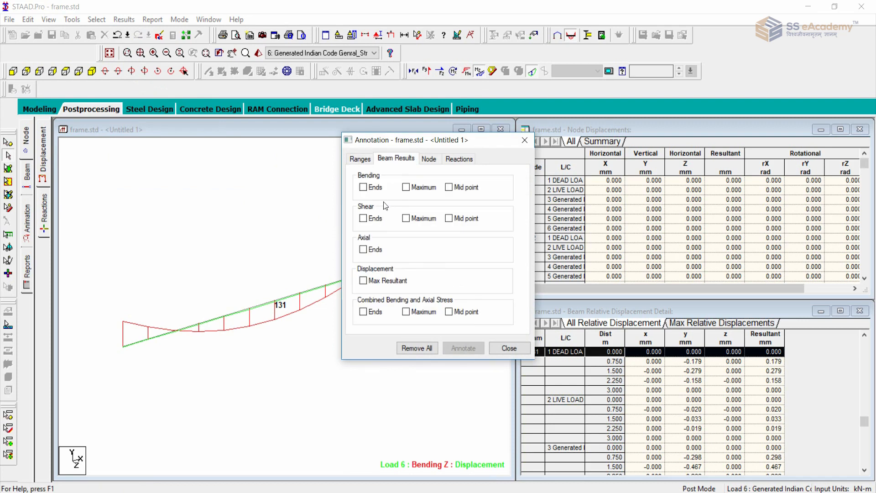
left_click(364, 187)
left_click(450, 349)
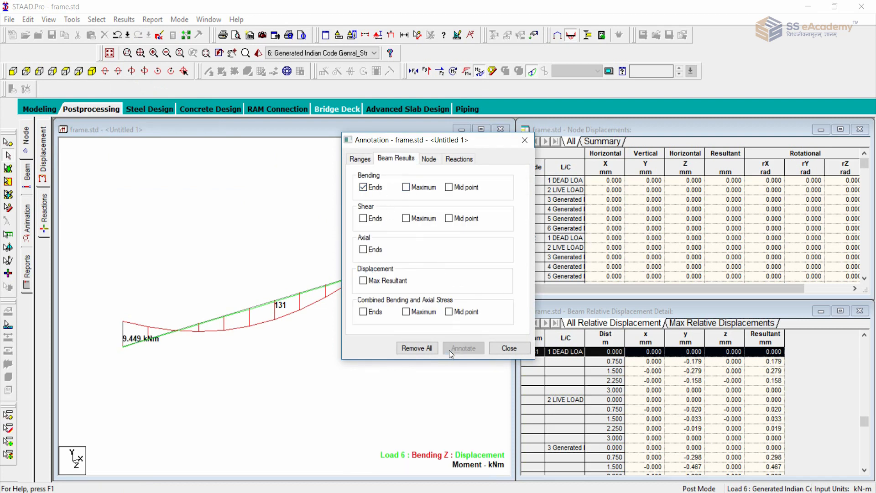
left_click(509, 348)
scroll(403, 346, "up", 1)
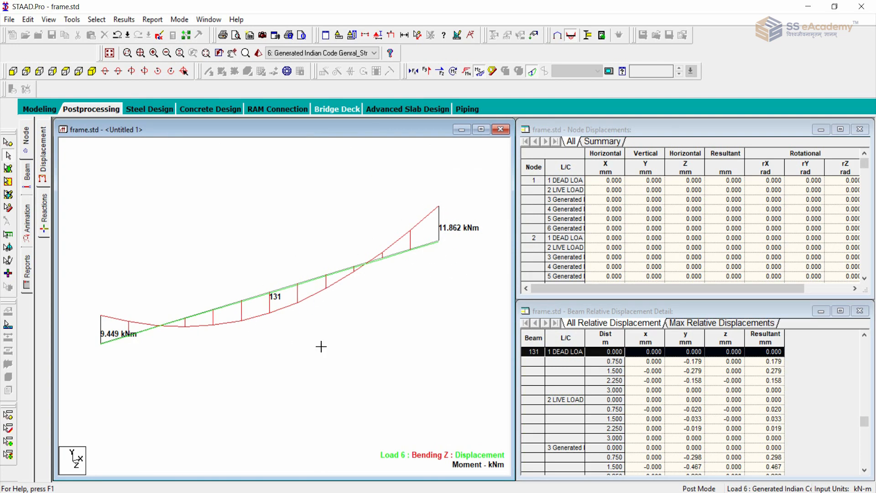
Switch to the analysis output and examine beam 1's required and provided top and bottom reinforcement.
left_click(413, 492)
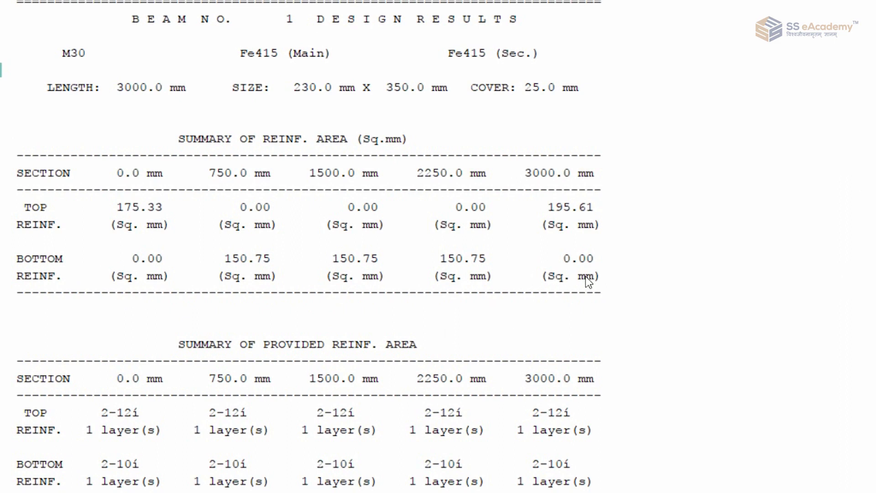
scroll(586, 280, "down", 1)
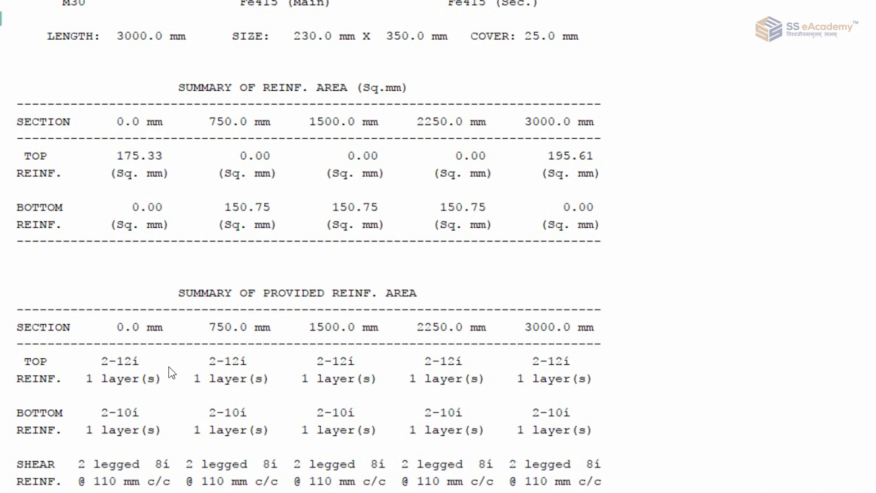
left_click(111, 366)
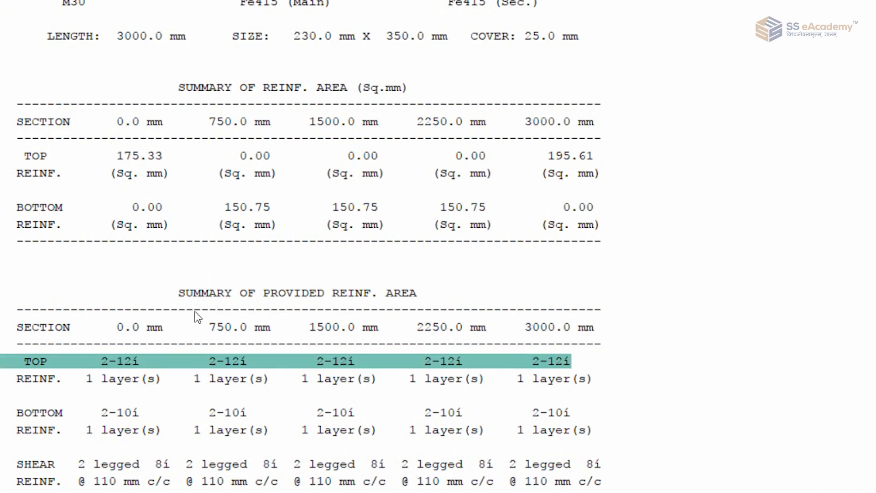
left_click(215, 297)
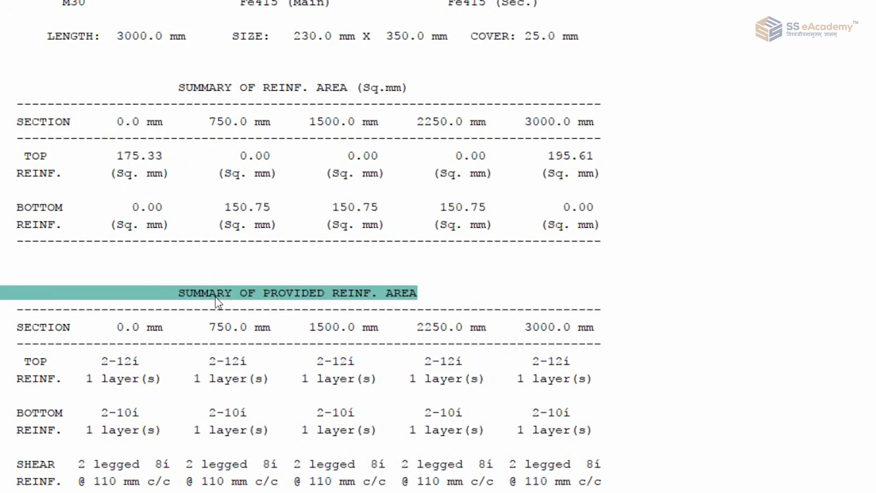
left_click(210, 378)
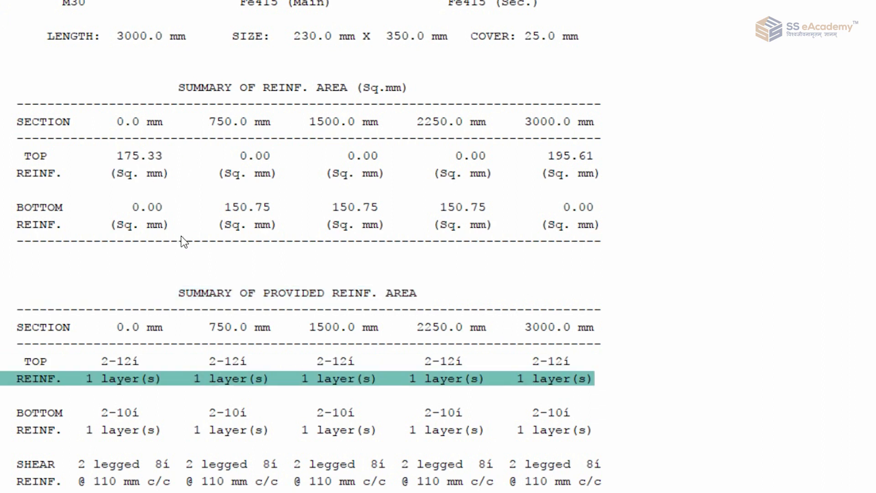
left_click(104, 362)
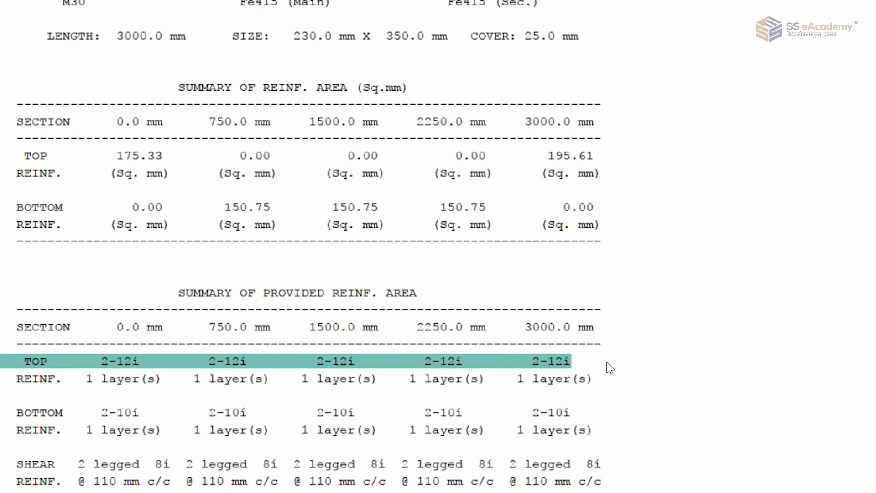
left_click(192, 413)
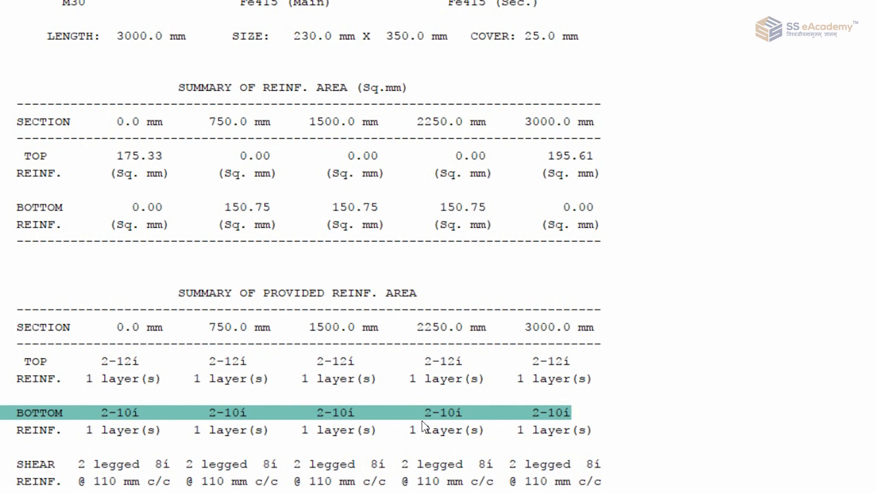
Examine beam 1's provided shear reinforcement alongside its main bars at each section.
scroll(722, 382, "down", 1)
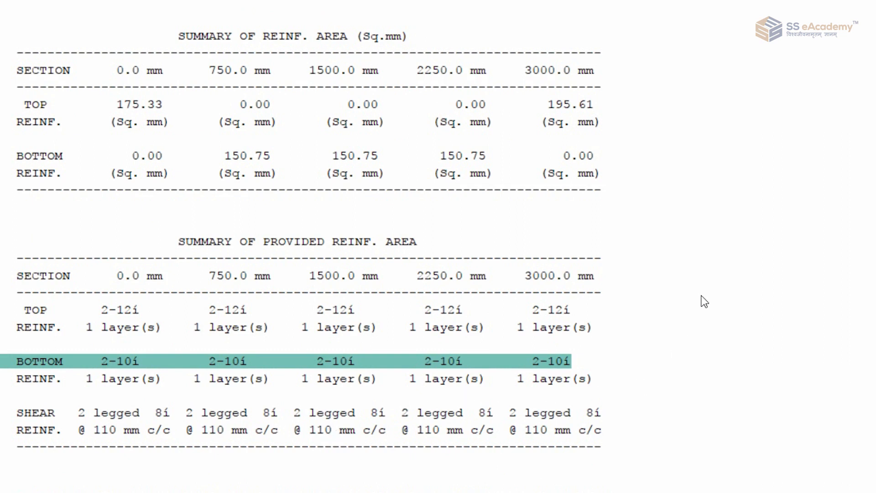
left_click(231, 299)
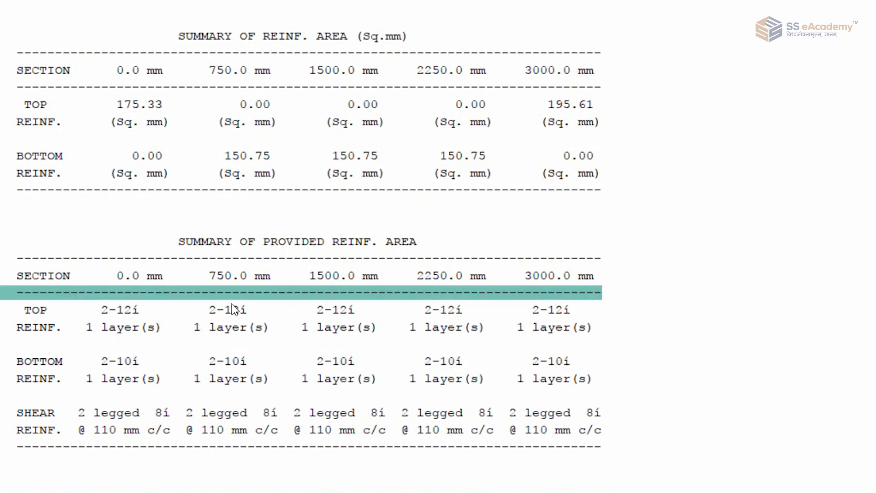
left_click(229, 332)
left_click(228, 380)
left_click(230, 414)
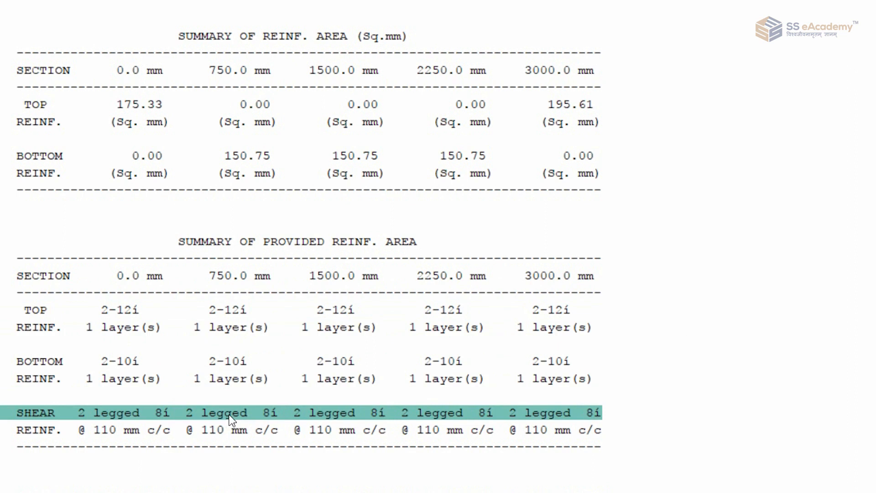
left_click(709, 244)
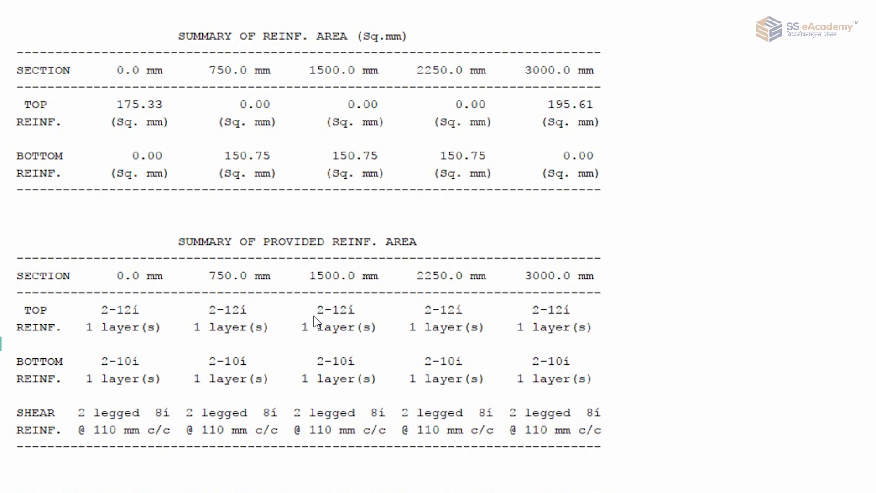
scroll(312, 317, "up", 1)
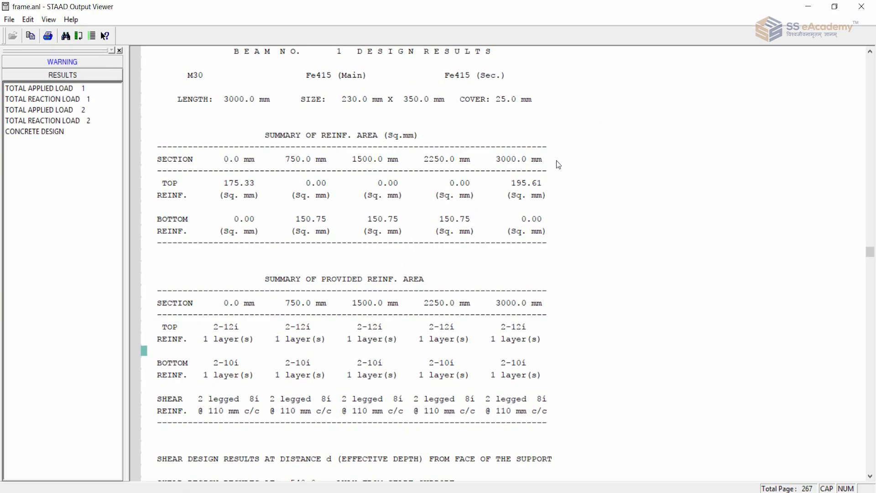
Search downward in the output file for "COLUMN" to reach the column design results.
key("ctrl+f")
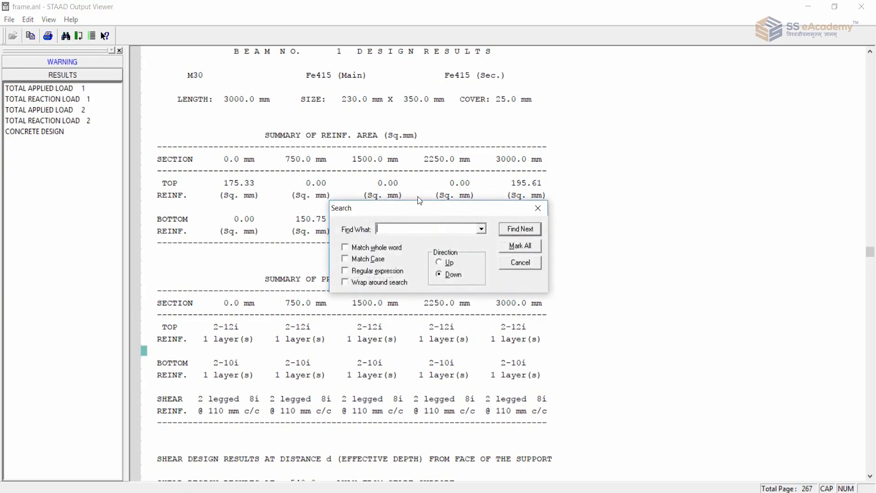
type("COLUMN")
left_click(519, 231)
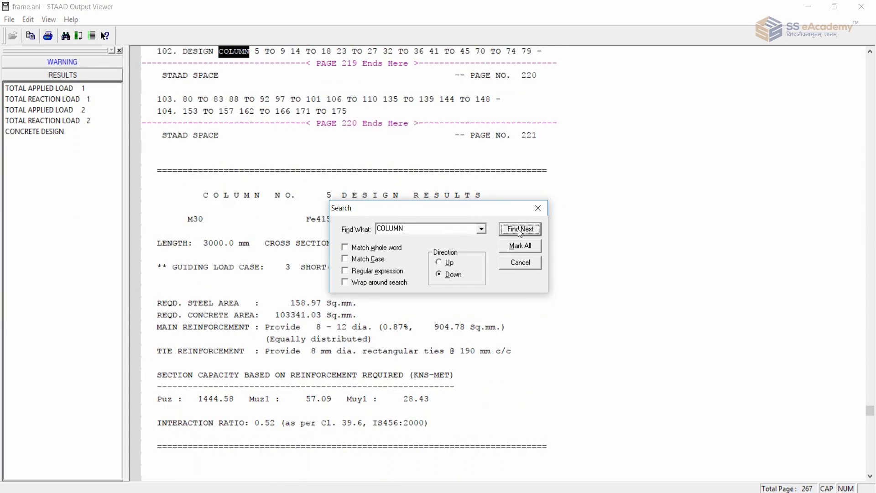
left_click(538, 208)
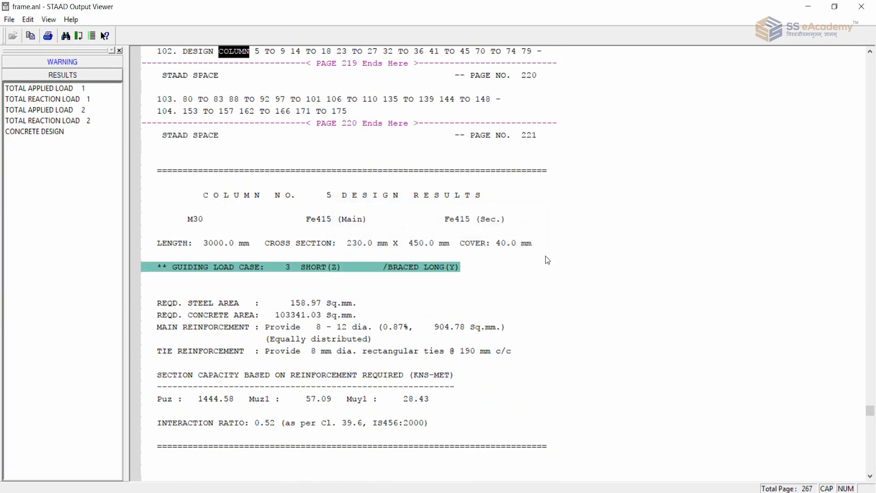
Review column 5's required areas, main and tie reinforcement and section capacity, skim the following columns' results, and close the output file.
scroll(555, 246, "down", 2)
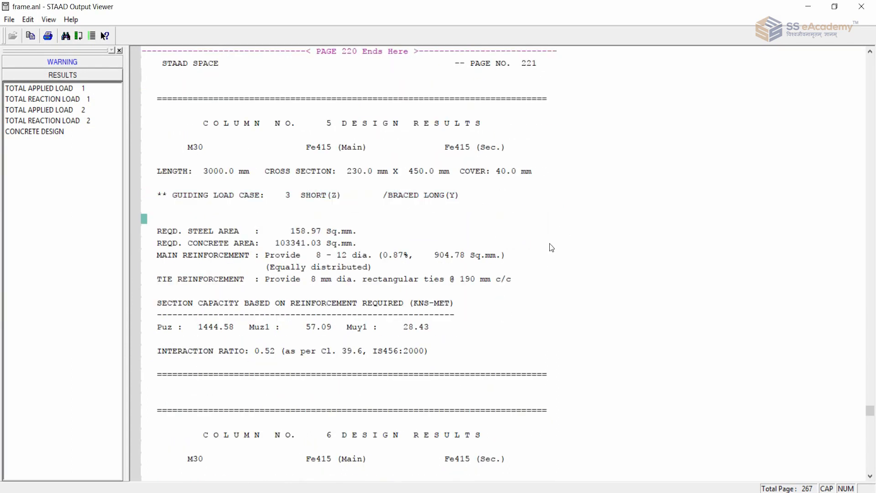
left_click(229, 231)
left_click(236, 244)
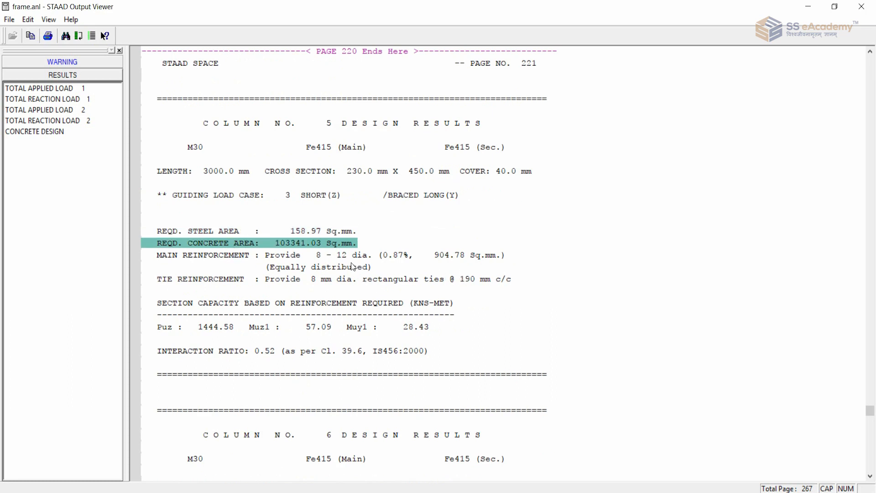
left_click(374, 269)
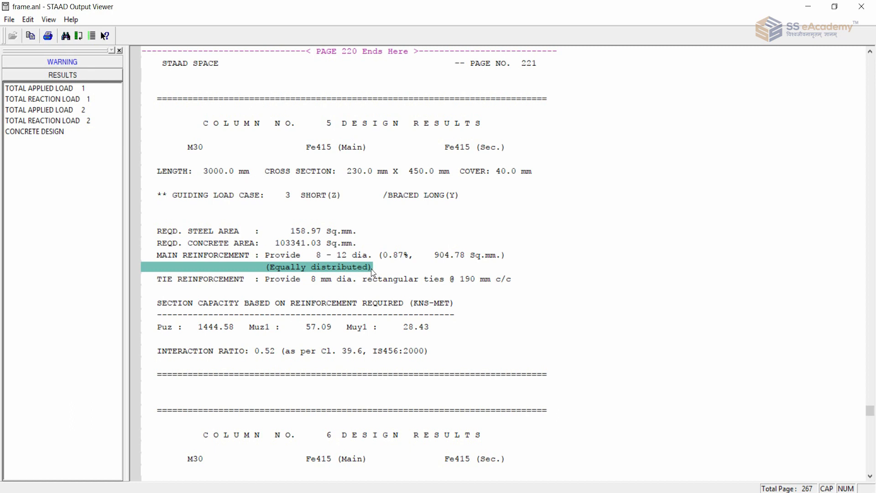
left_click(366, 280)
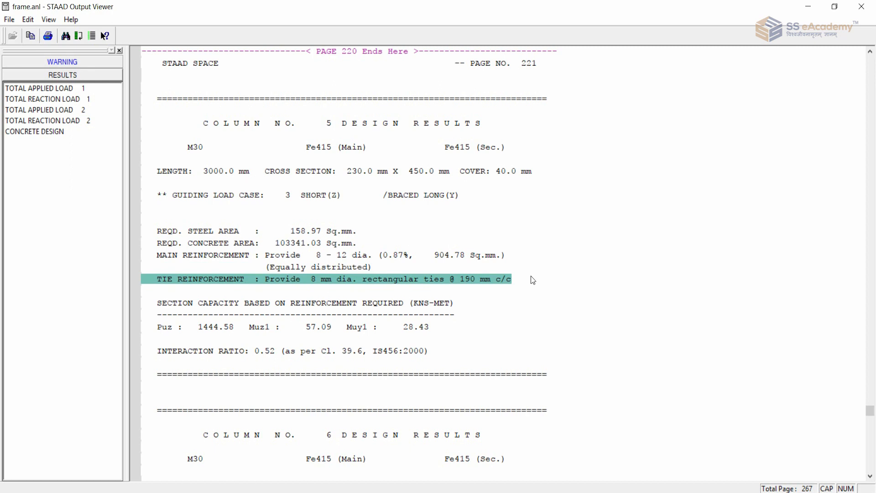
left_click(286, 305)
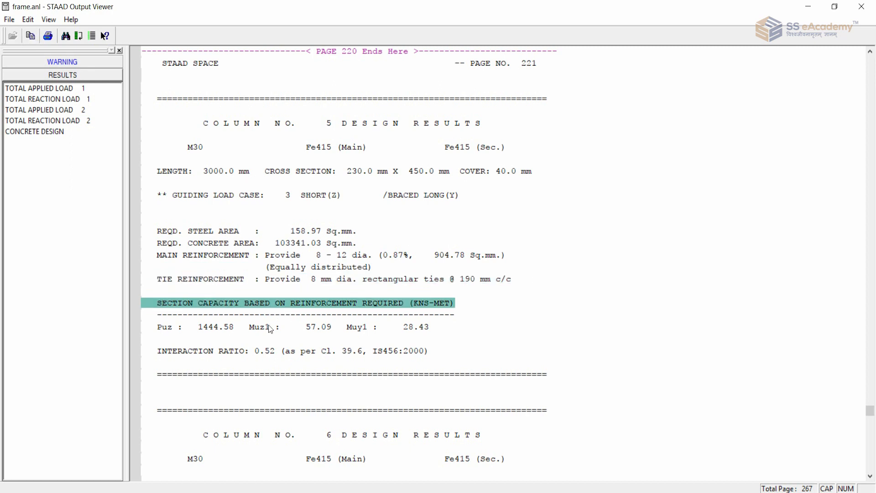
left_click(258, 328)
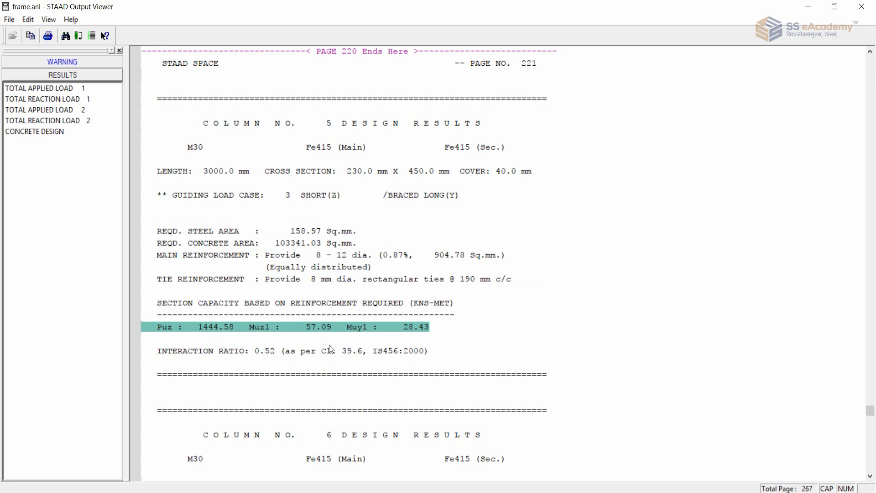
left_click(493, 316)
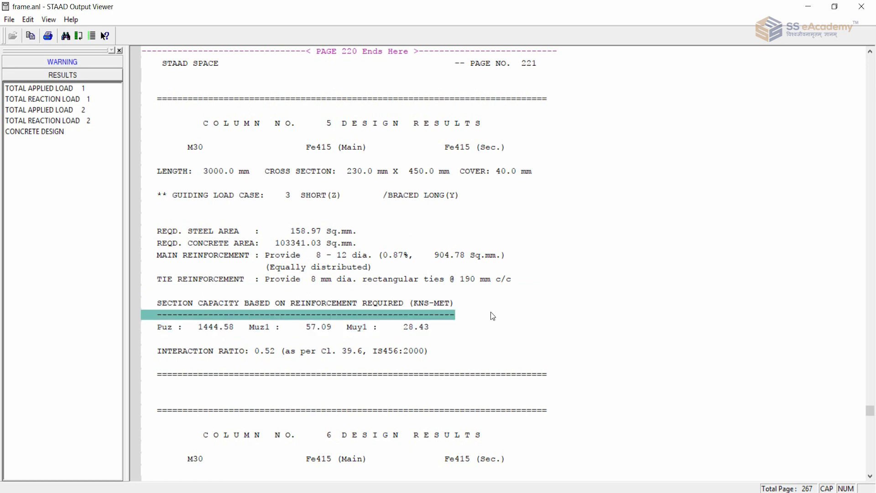
scroll(492, 315, "down", 17)
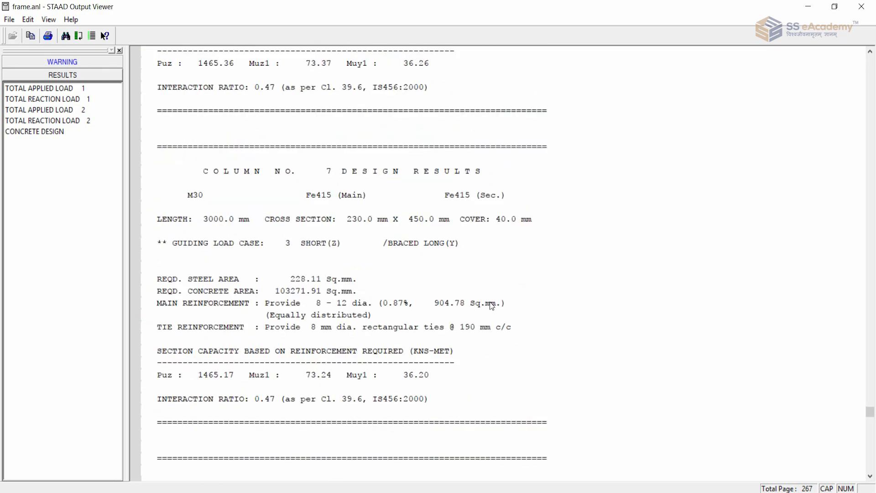
scroll(489, 302, "down", 20)
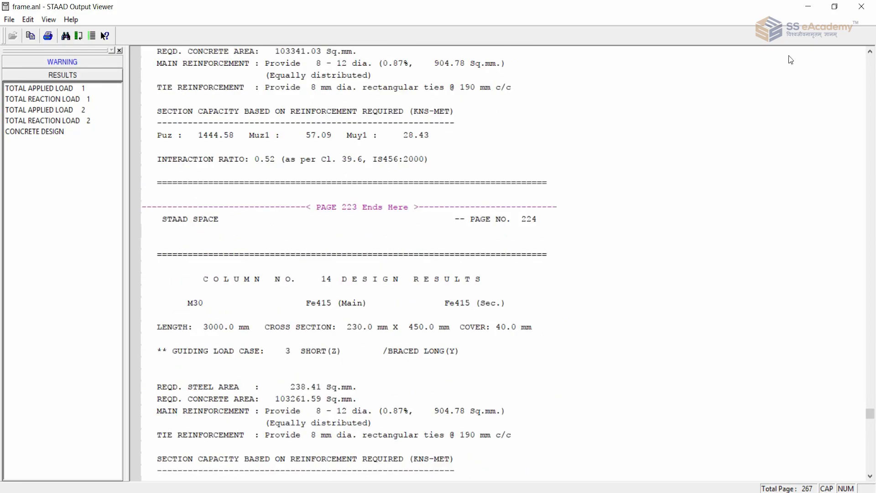
left_click(861, 7)
Review the IS-456 concrete design of beam 131 in its member query, including rebar layout, design loads and parameters, and close it.
double_click(319, 265)
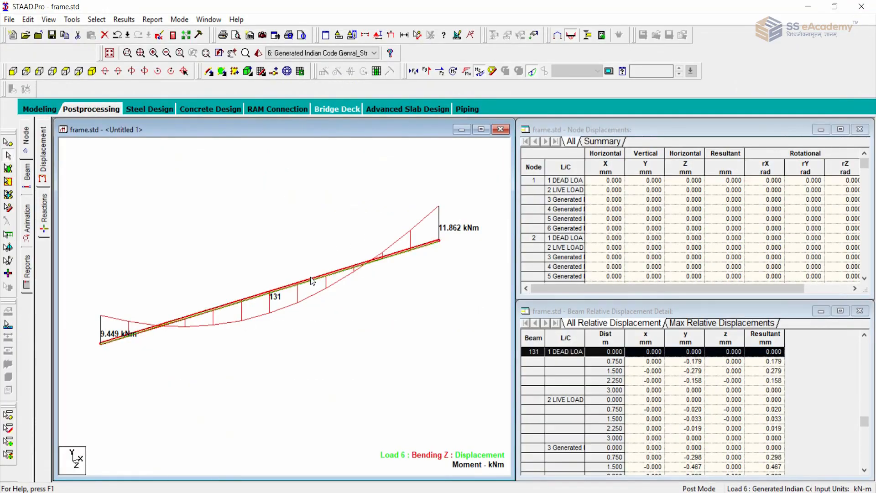
left_click(486, 132)
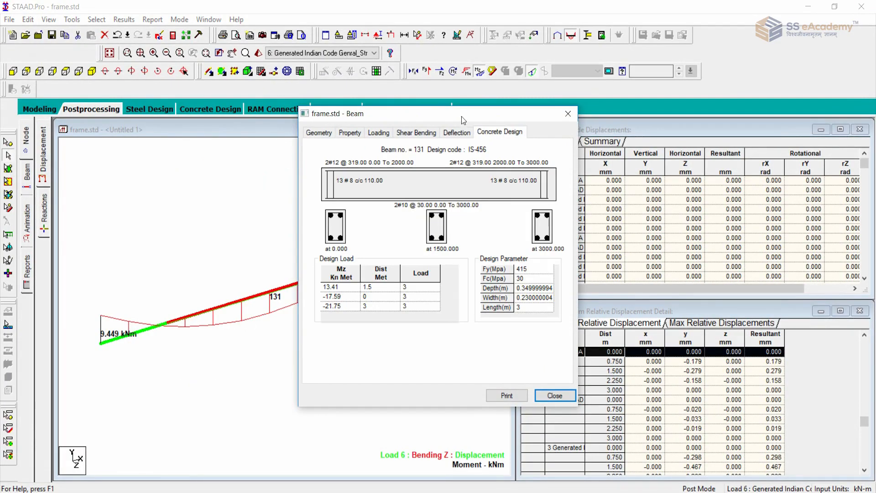
left_click_drag(464, 120, 323, 145)
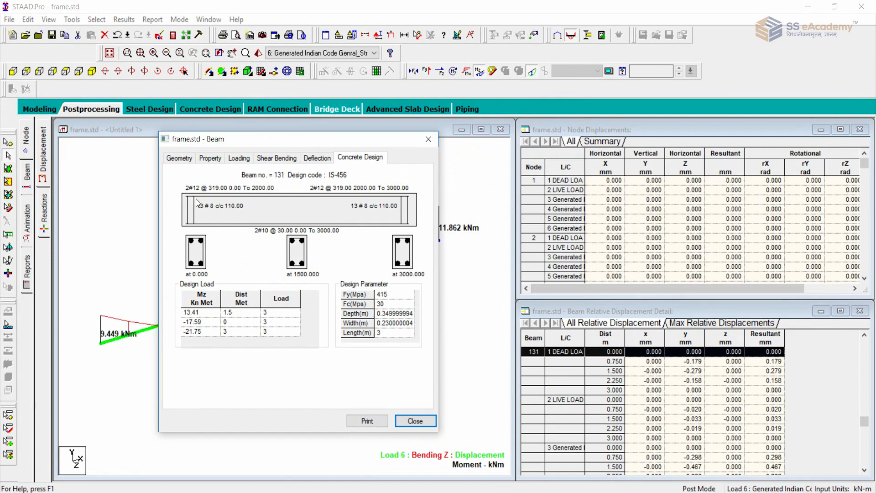
left_click_drag(266, 138, 274, 115)
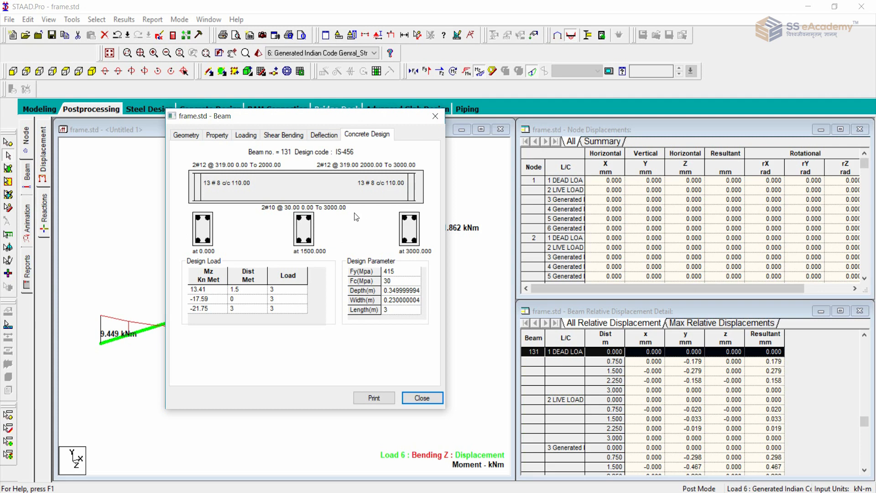
left_click(435, 117)
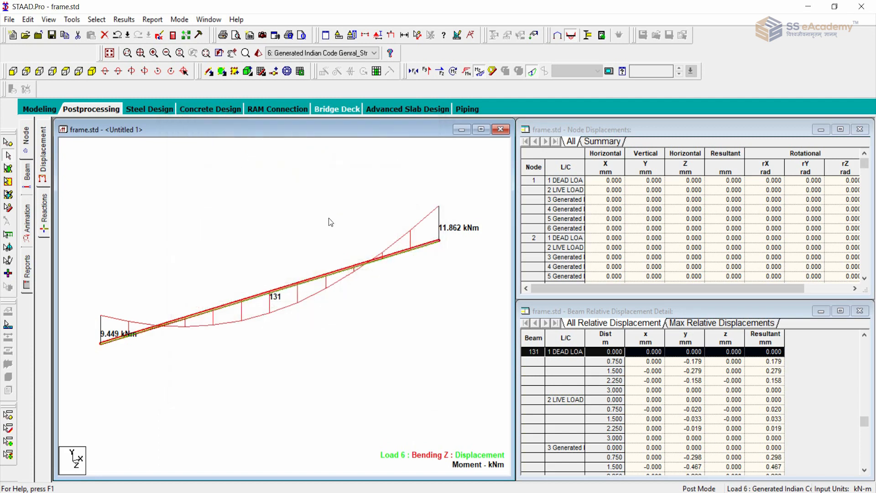
Restore the whole-structure view, review the IS-456 concrete design of column 175 in its member query, and close it.
left_click(128, 54)
left_click(435, 276)
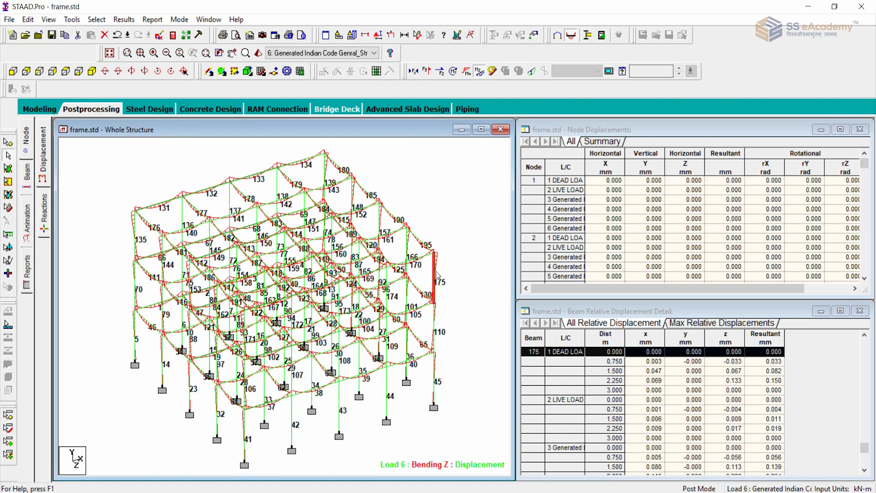
double_click(437, 276)
left_click(492, 132)
left_click_drag(470, 120, 258, 118)
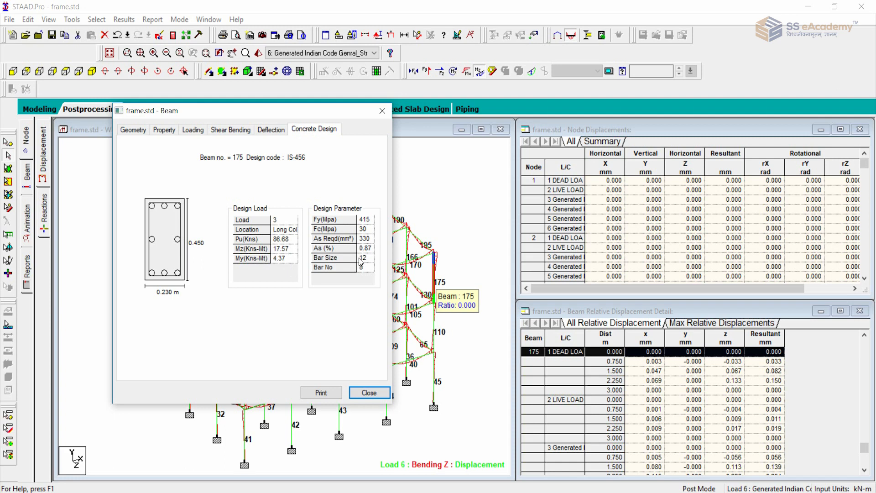
left_click(368, 393)
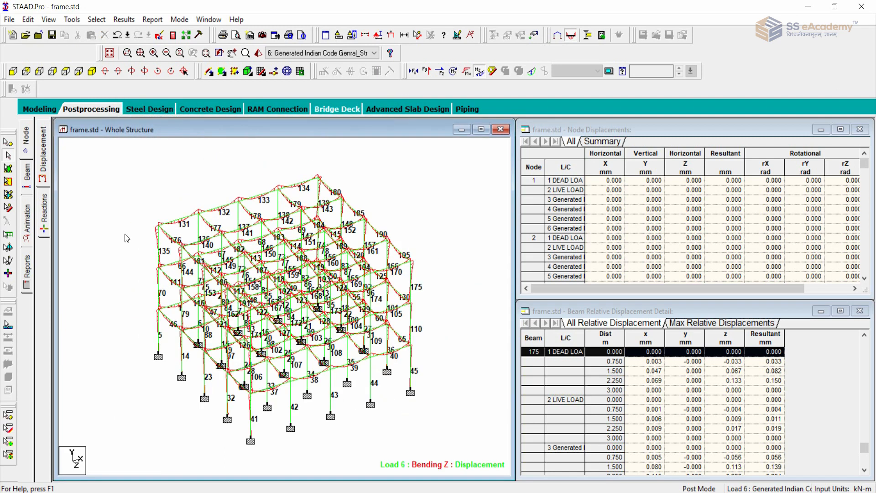
Return to the Modeling mode and open the general Load & Definition page with the whole frame in view.
left_click(41, 109)
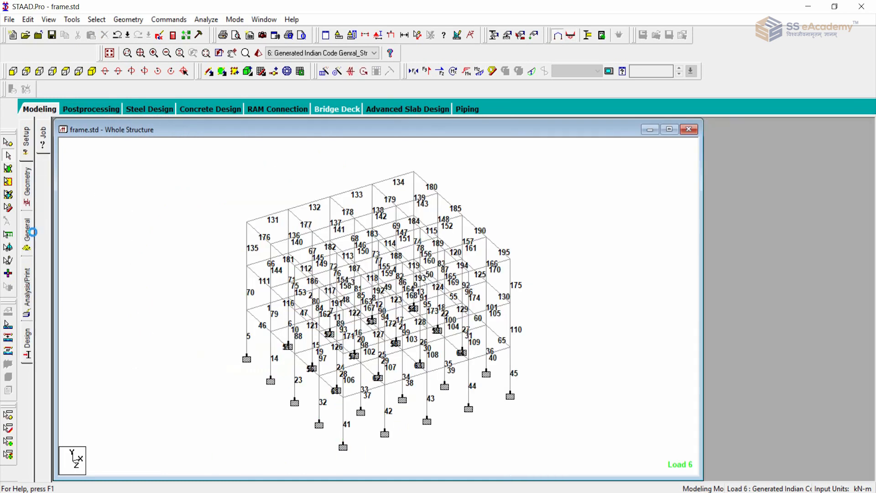
left_click(42, 290)
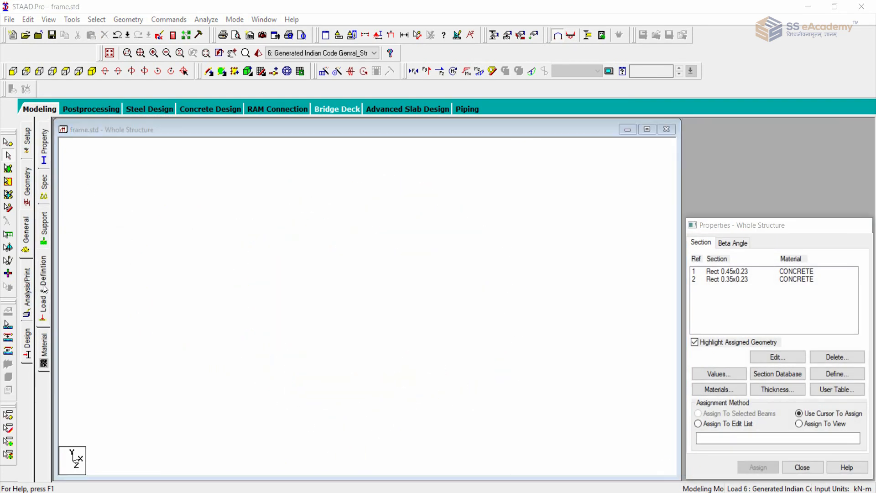
left_click(522, 195)
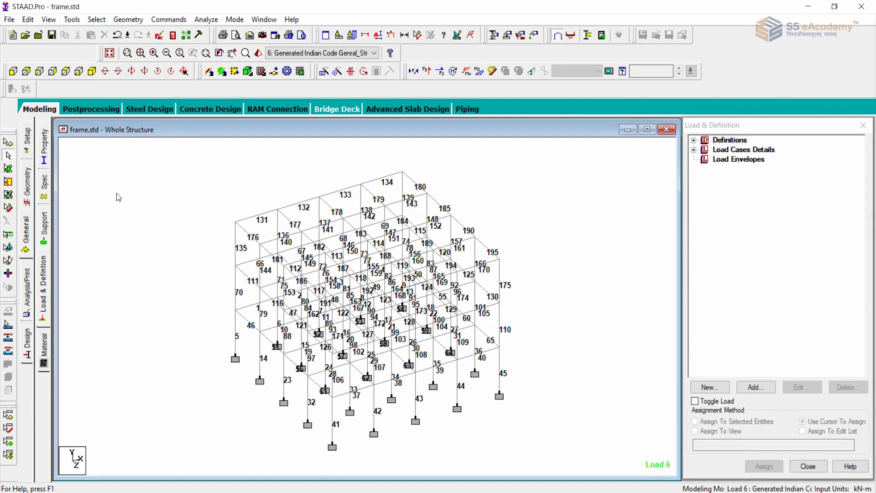
scroll(117, 193, "down", 4)
scroll(122, 219, "up", 3)
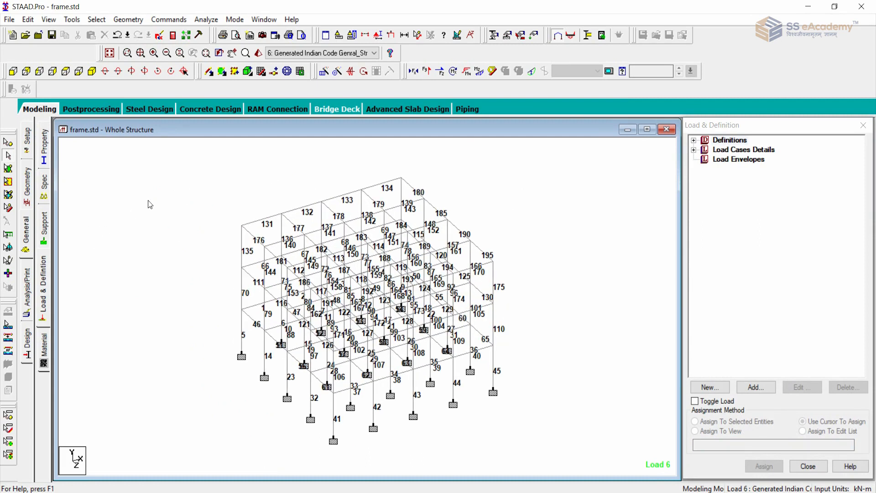
scroll(151, 205, "up", 1)
scroll(147, 199, "down", 1)
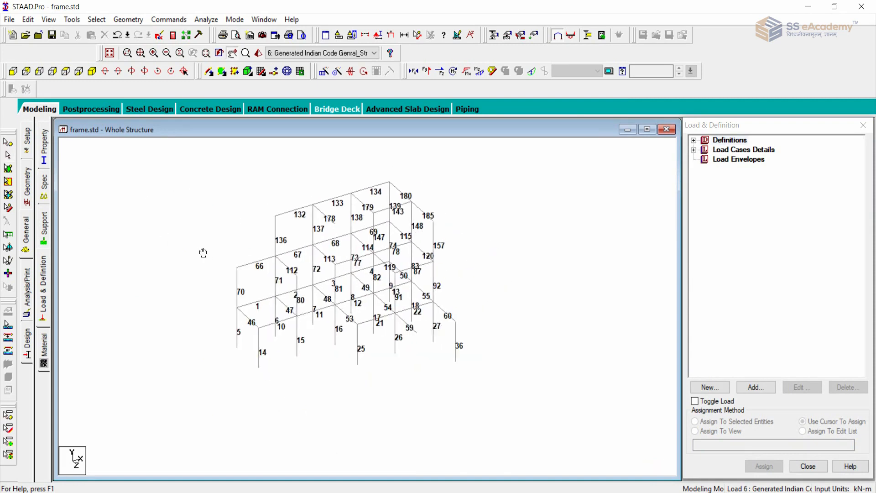